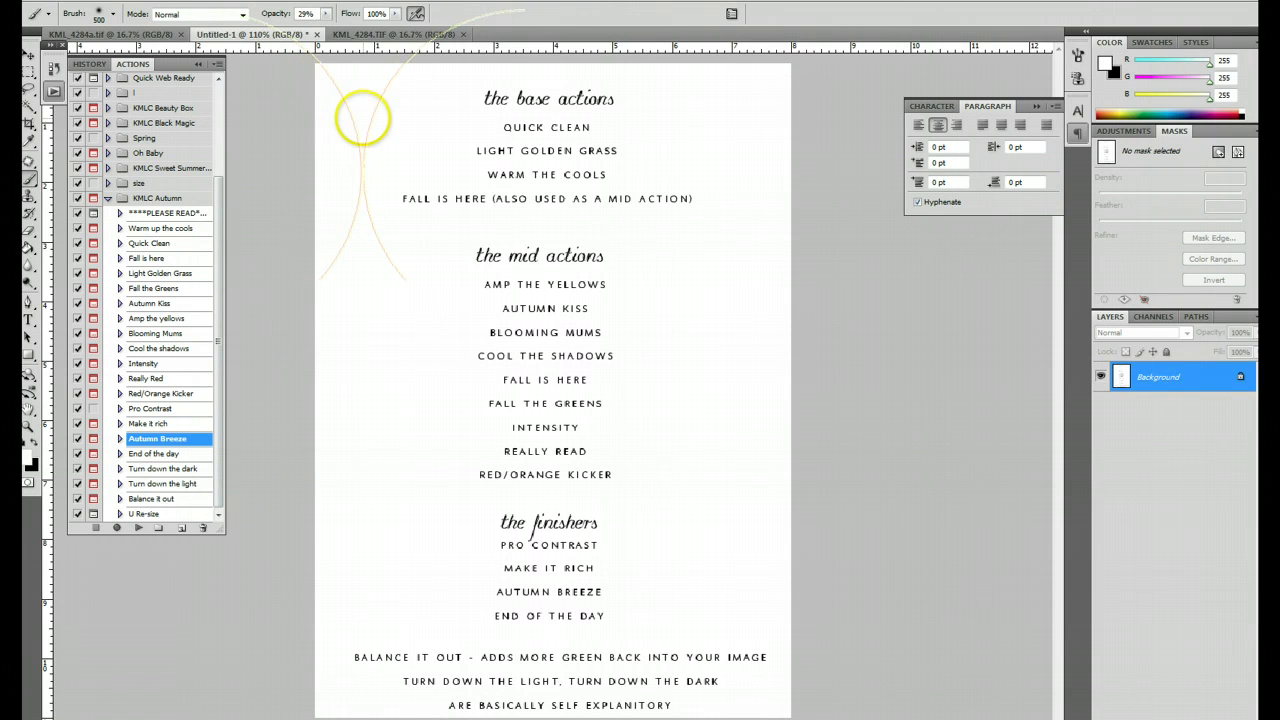
# Switch to the KML_4284.TIF photo and run the Quick Clean action on it, accepting the default levels
pyautogui.click(405, 34)
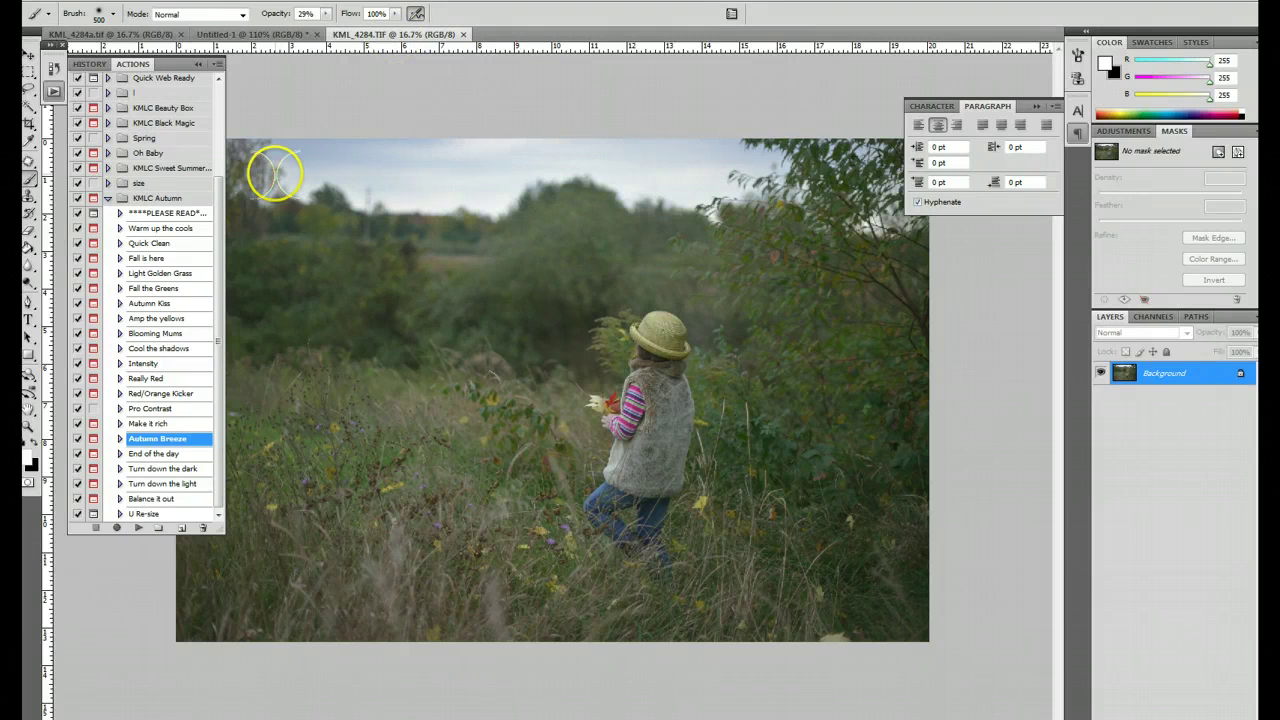
pyautogui.click(150, 244)
pyautogui.click(138, 528)
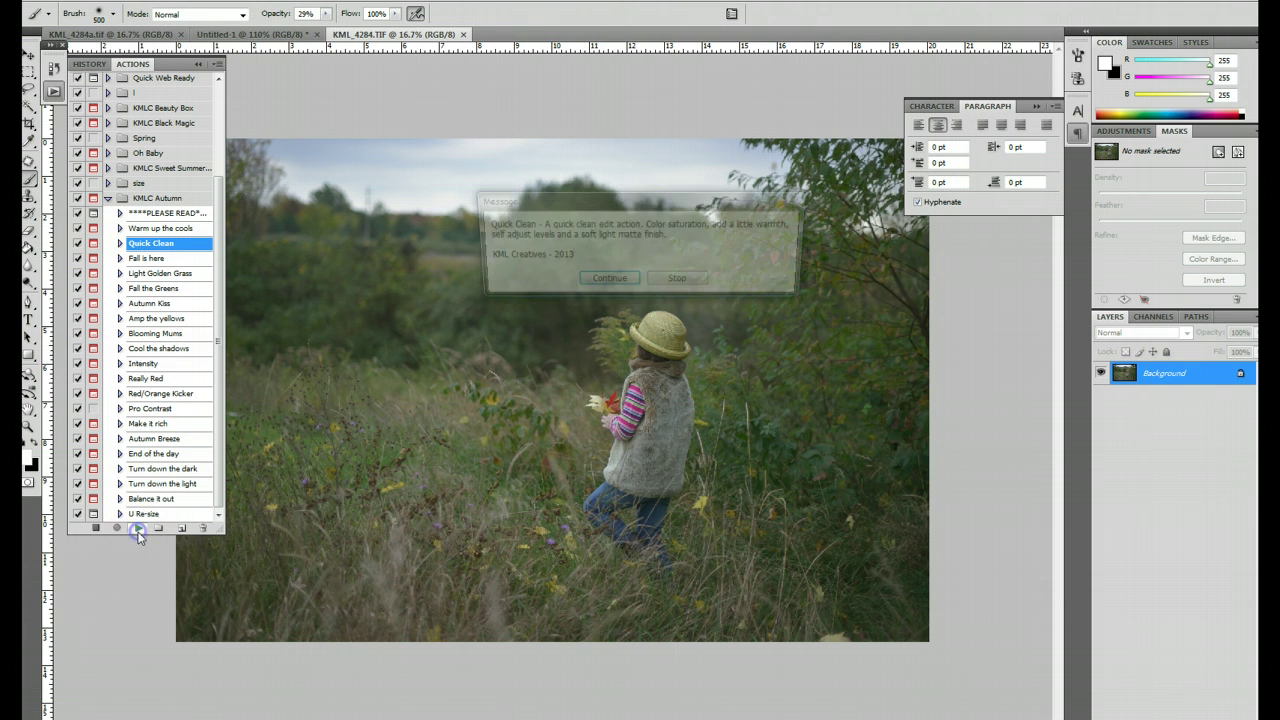
pyautogui.click(605, 282)
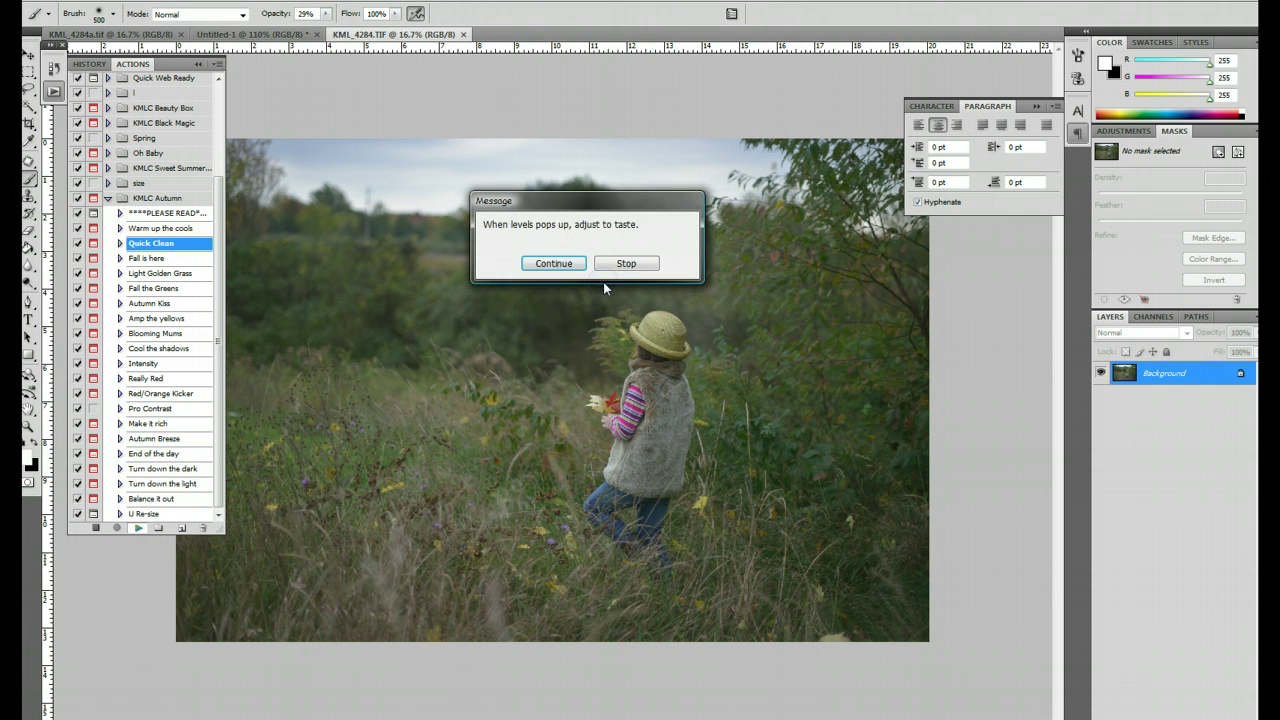
pyautogui.click(551, 260)
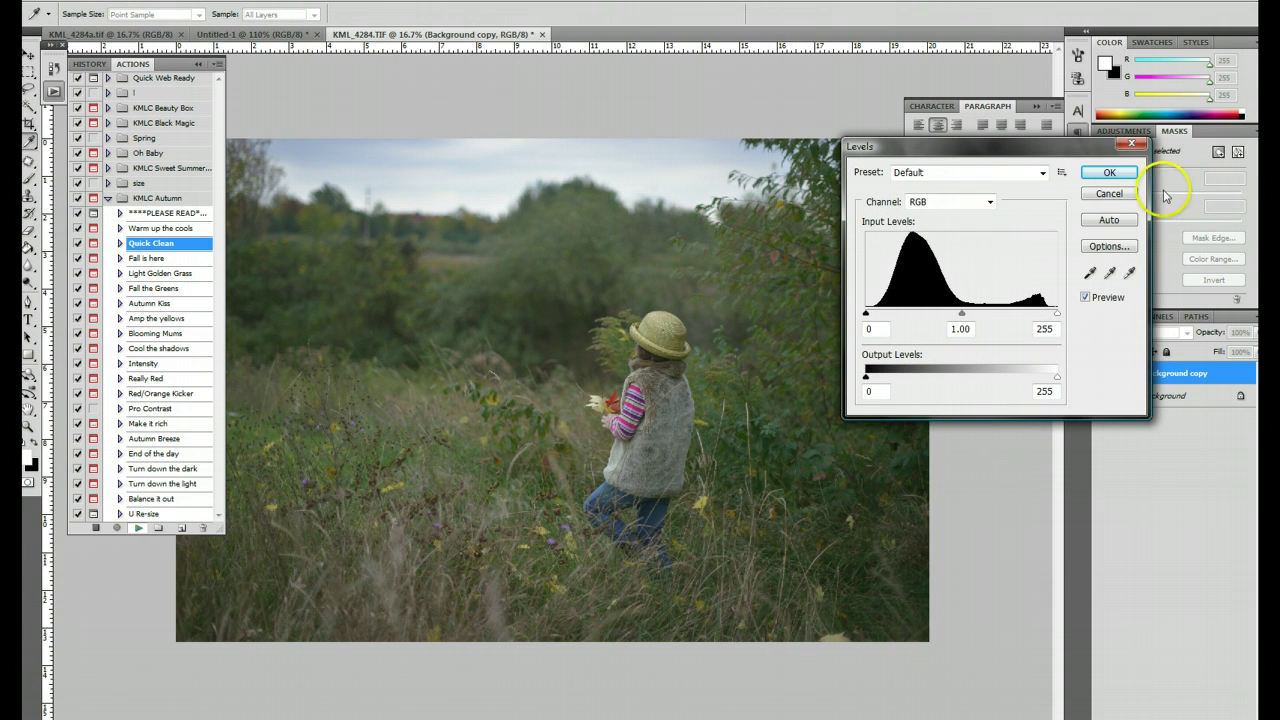
pyautogui.click(1118, 172)
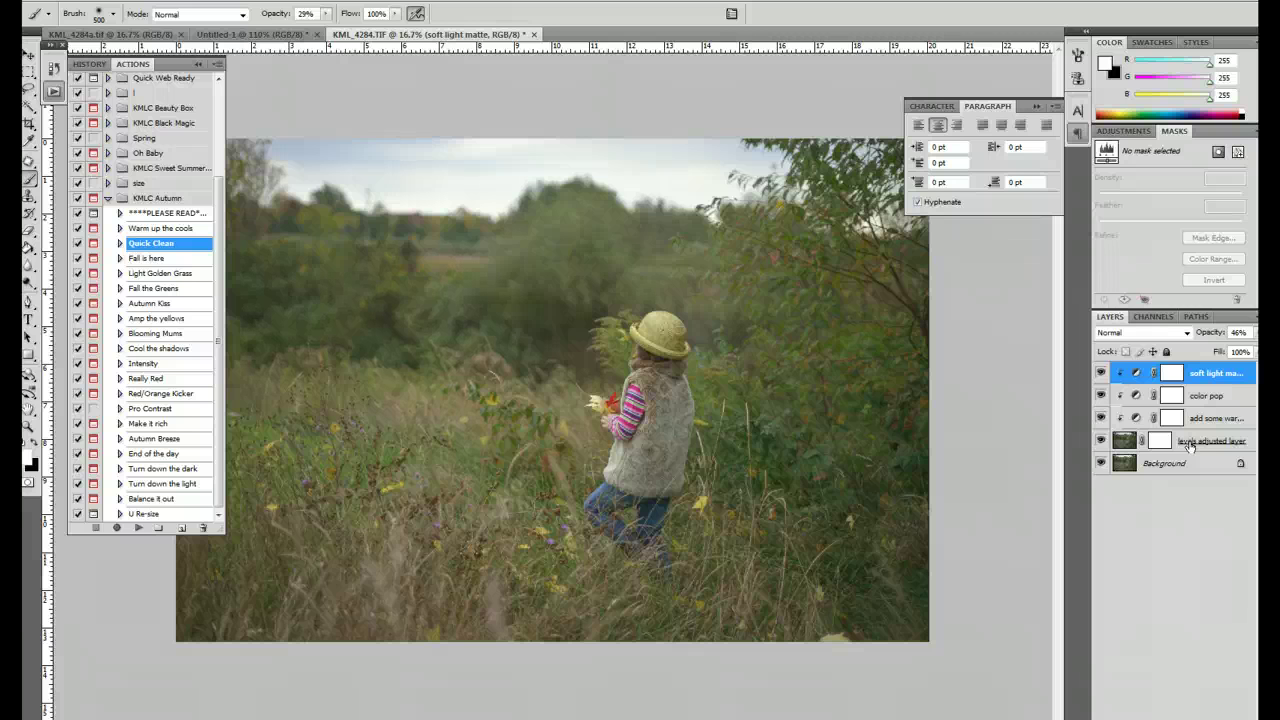
# Set the opacity of the "add some warmth" layer to 74% and of the "color pop" layer to 71%
pyautogui.moveTo(1189, 447); pyautogui.dragTo(1205, 420)
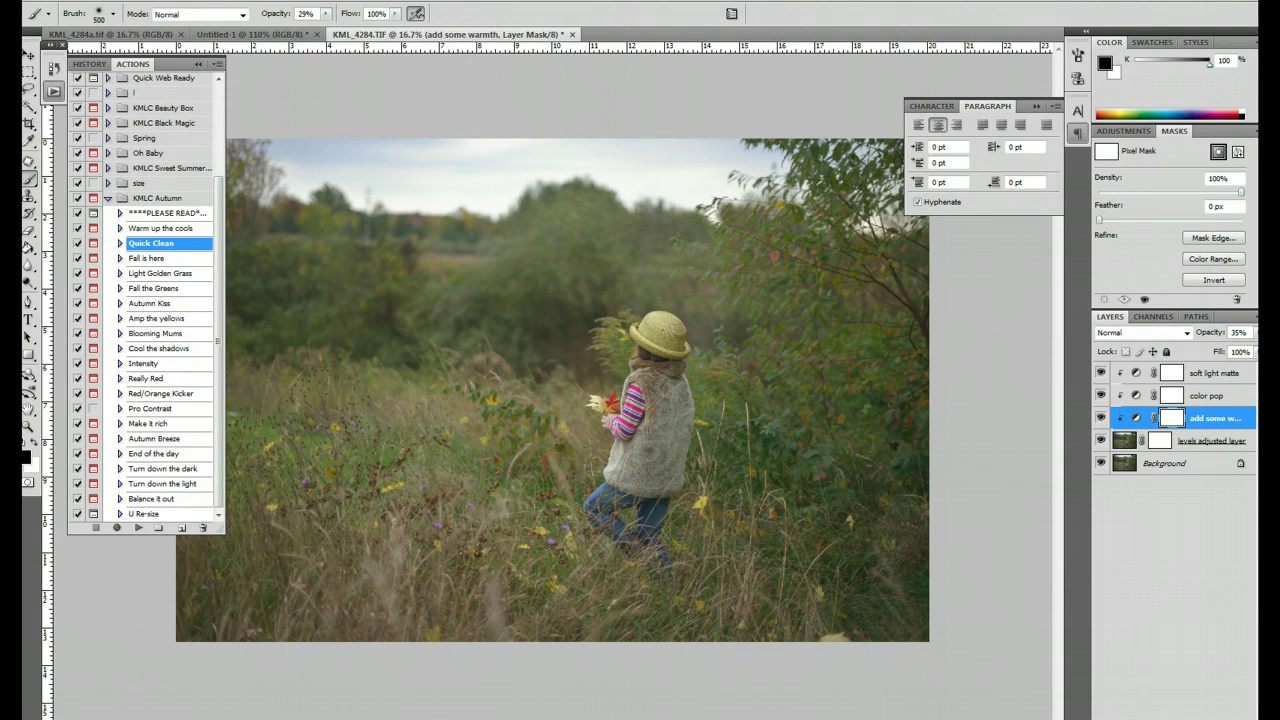
pyautogui.moveTo(1256, 332)
pyautogui.mouseDown()
pyautogui.moveTo(1250, 352)
pyautogui.moveTo(1210, 350)
pyautogui.moveTo(1240, 347)
pyautogui.mouseUp()
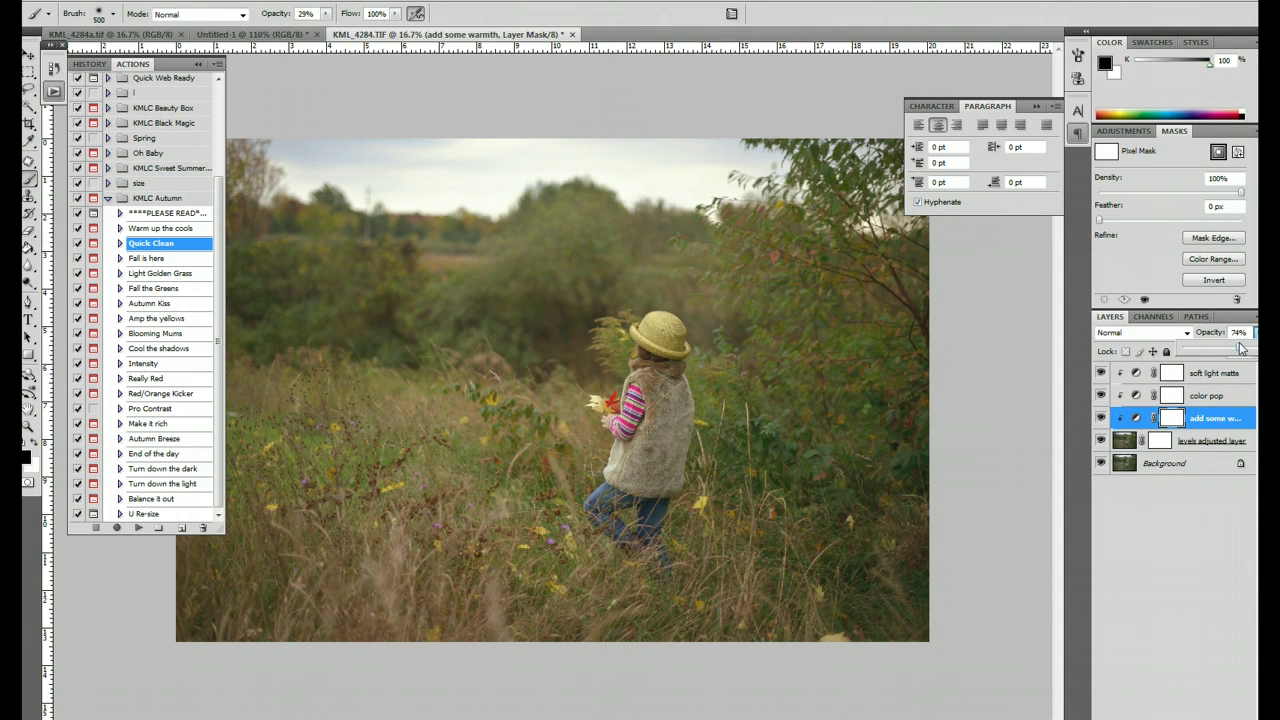
pyautogui.click(1200, 396)
pyautogui.click(1251, 332)
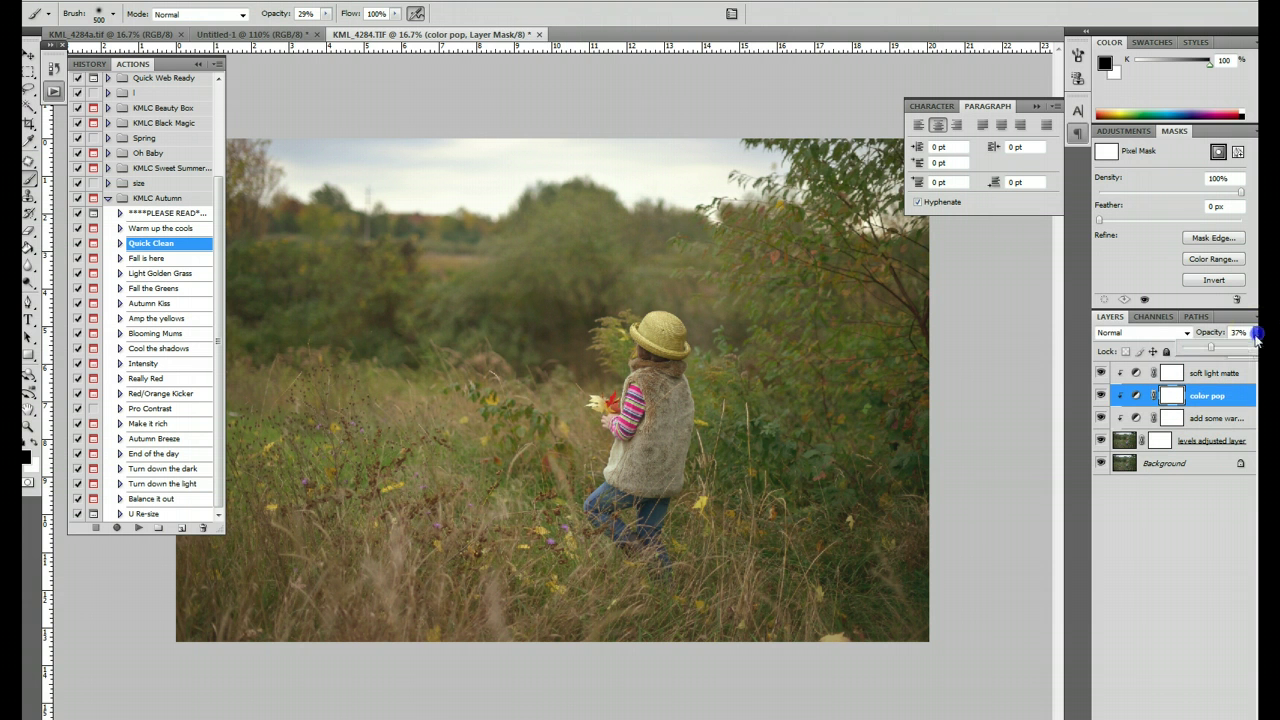
pyautogui.moveTo(1216, 353); pyautogui.dragTo(1235, 350)
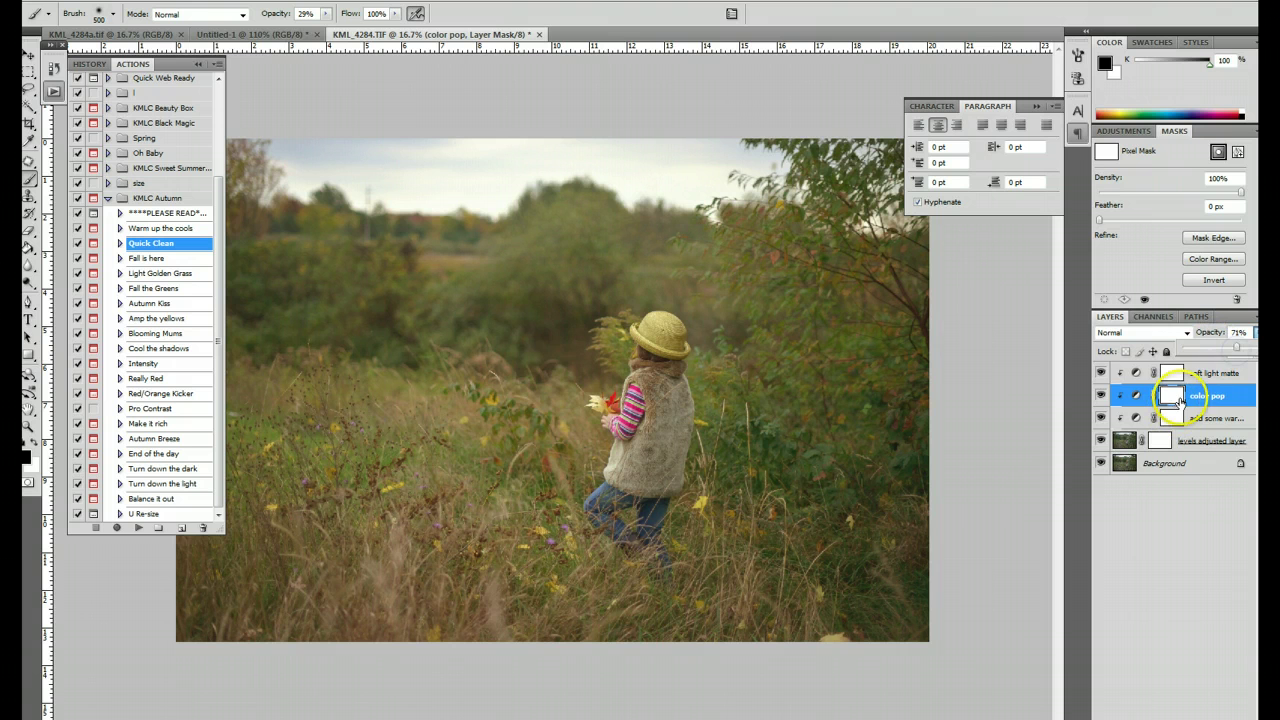
# Brush the color pop effect off the girl's striped sleeve on its mask and set the "soft light matte" layer's opacity to 21%
pyautogui.moveTo(592, 402)
pyautogui.mouseDown()
pyautogui.moveTo(620, 394)
pyautogui.moveTo(650, 405)
pyautogui.moveTo(645, 415)
pyautogui.moveTo(668, 400)
pyautogui.moveTo(631, 419)
pyautogui.moveTo(650, 418)
pyautogui.mouseUp()
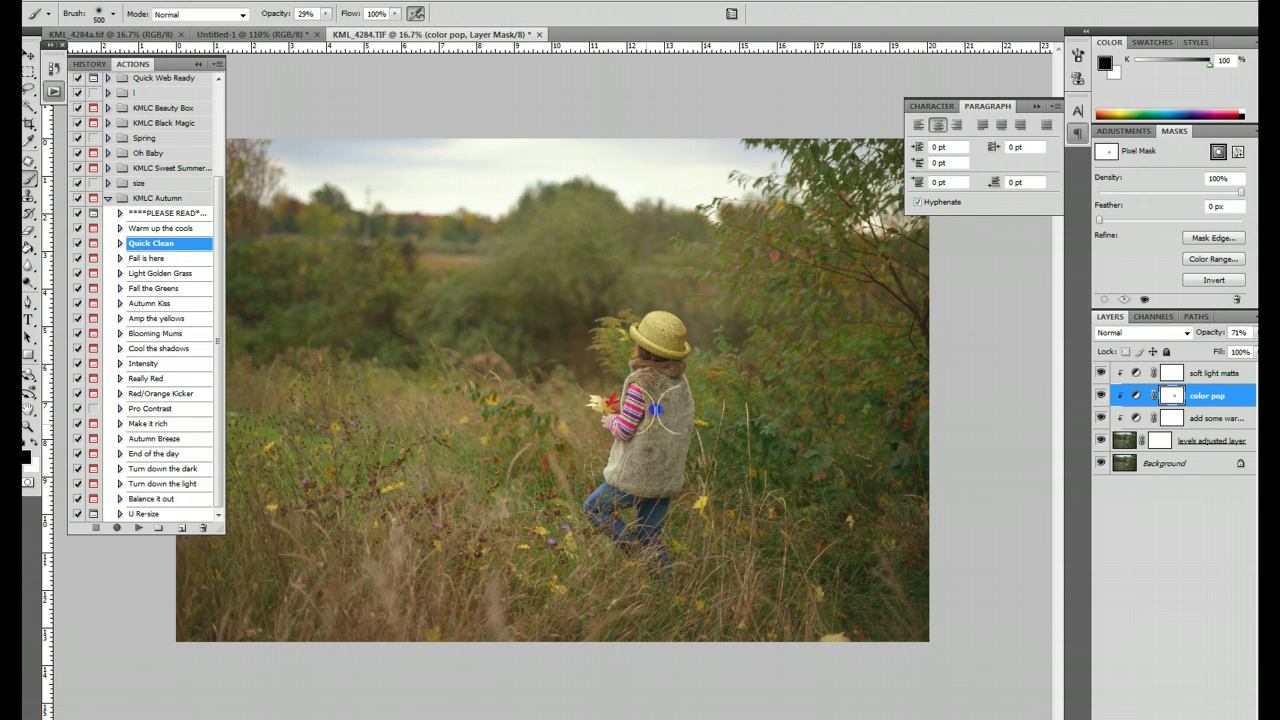
pyautogui.click(1212, 372)
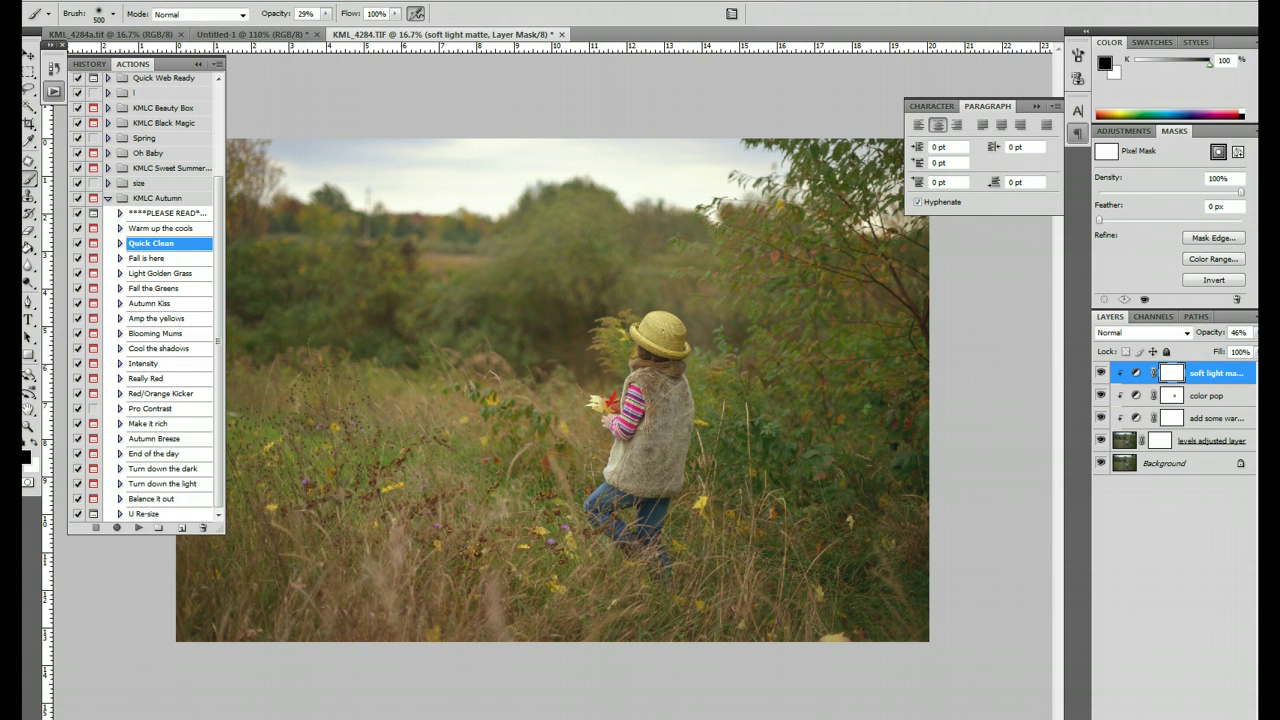
pyautogui.moveTo(1255, 332); pyautogui.dragTo(1200, 353)
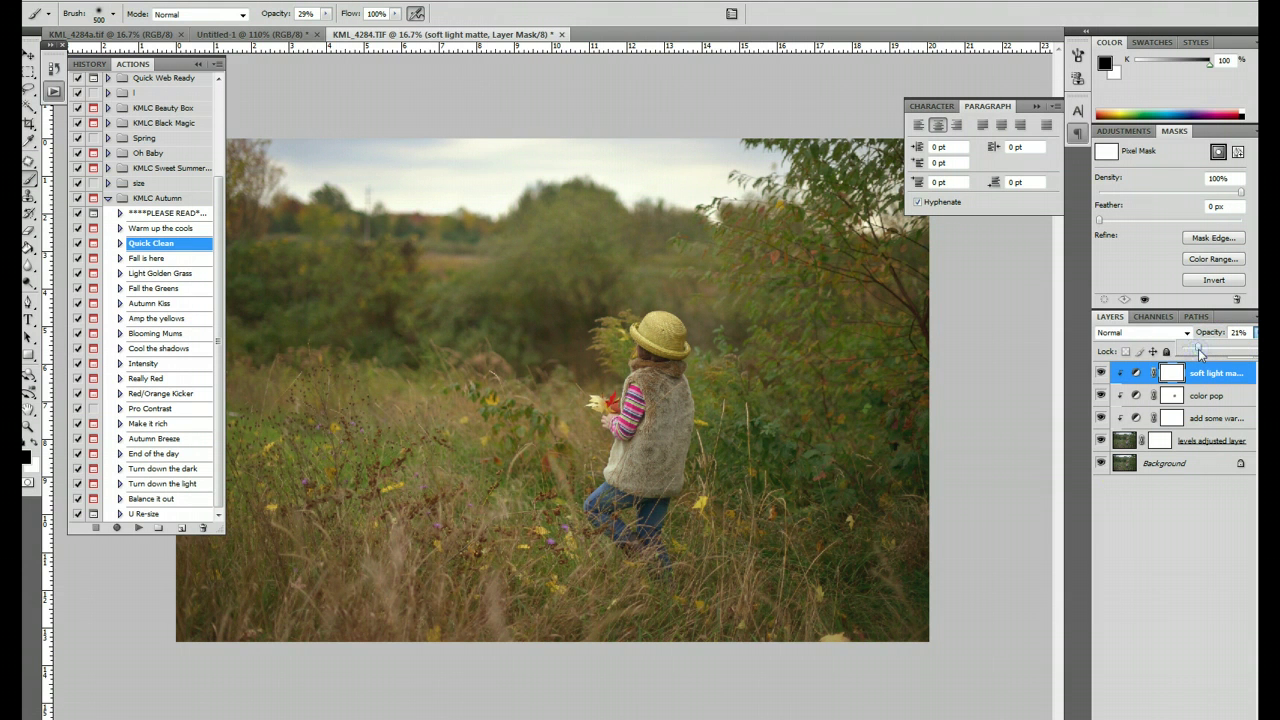
# Compare the photo before and after by hiding and reshowing the "levels adjusted layer", and flatten the image
pyautogui.click(1100, 441)
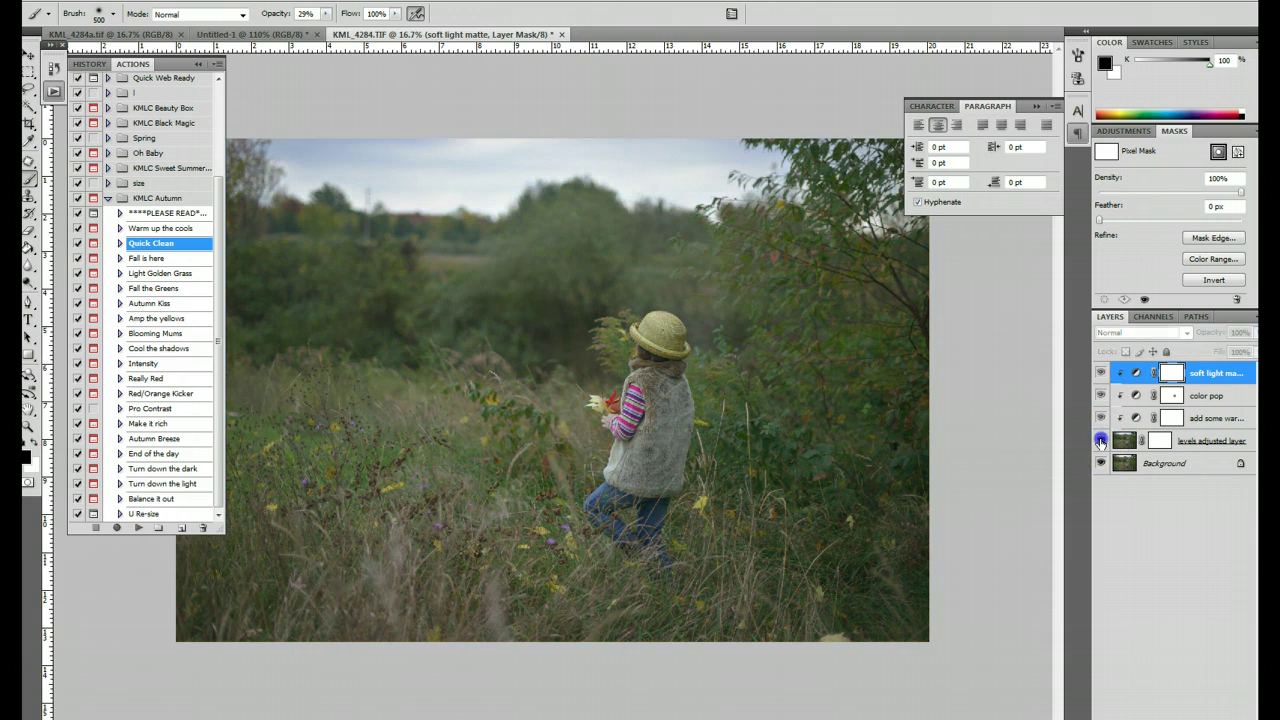
pyautogui.click(1100, 441)
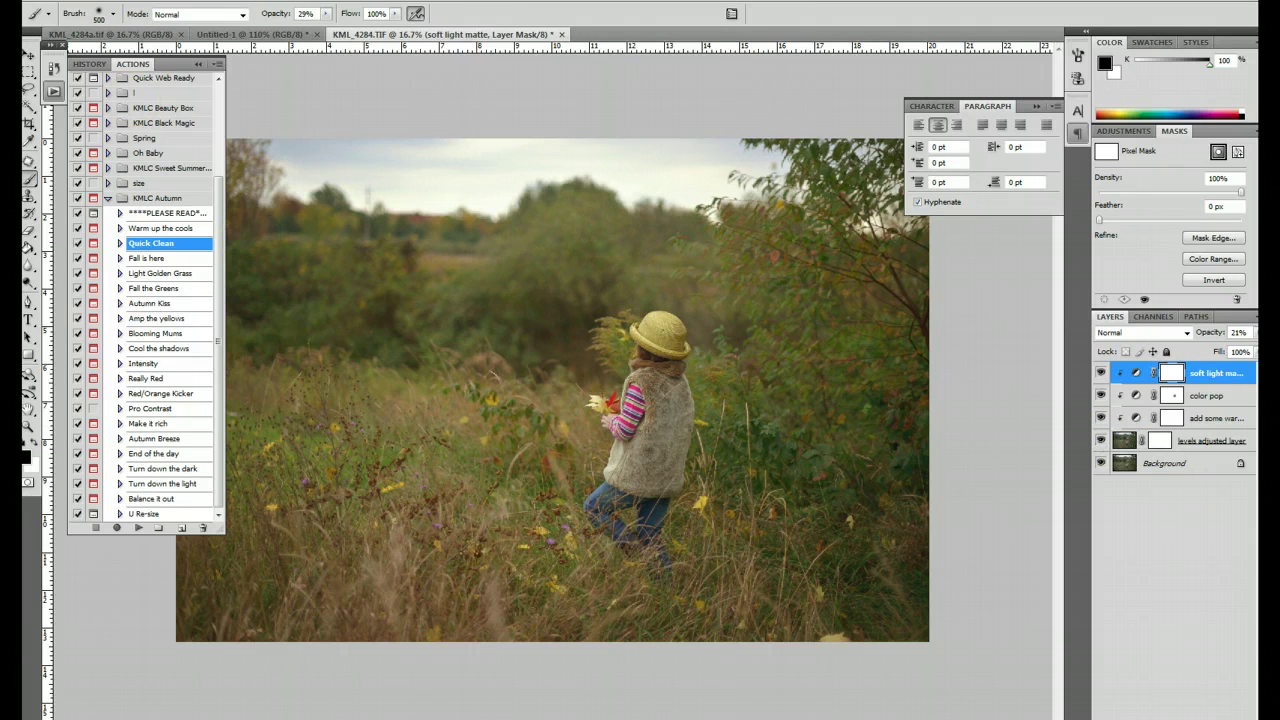
pyautogui.click(160, 0)
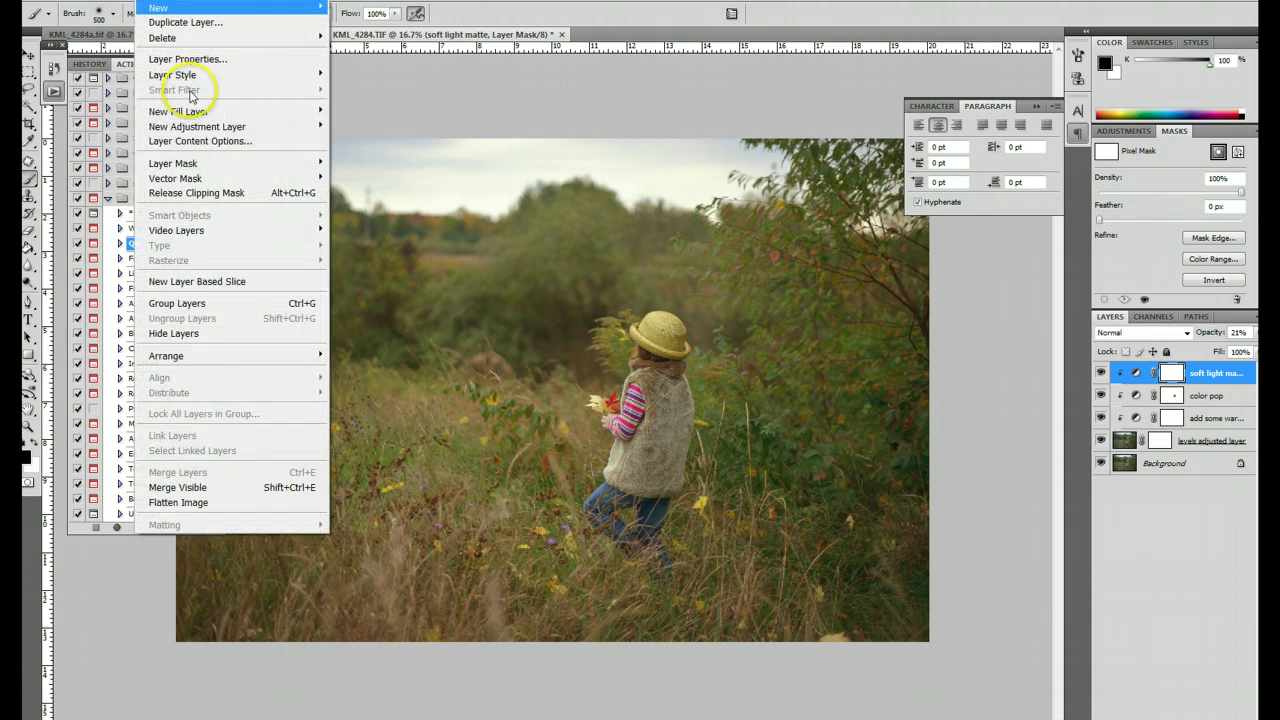
pyautogui.click(186, 503)
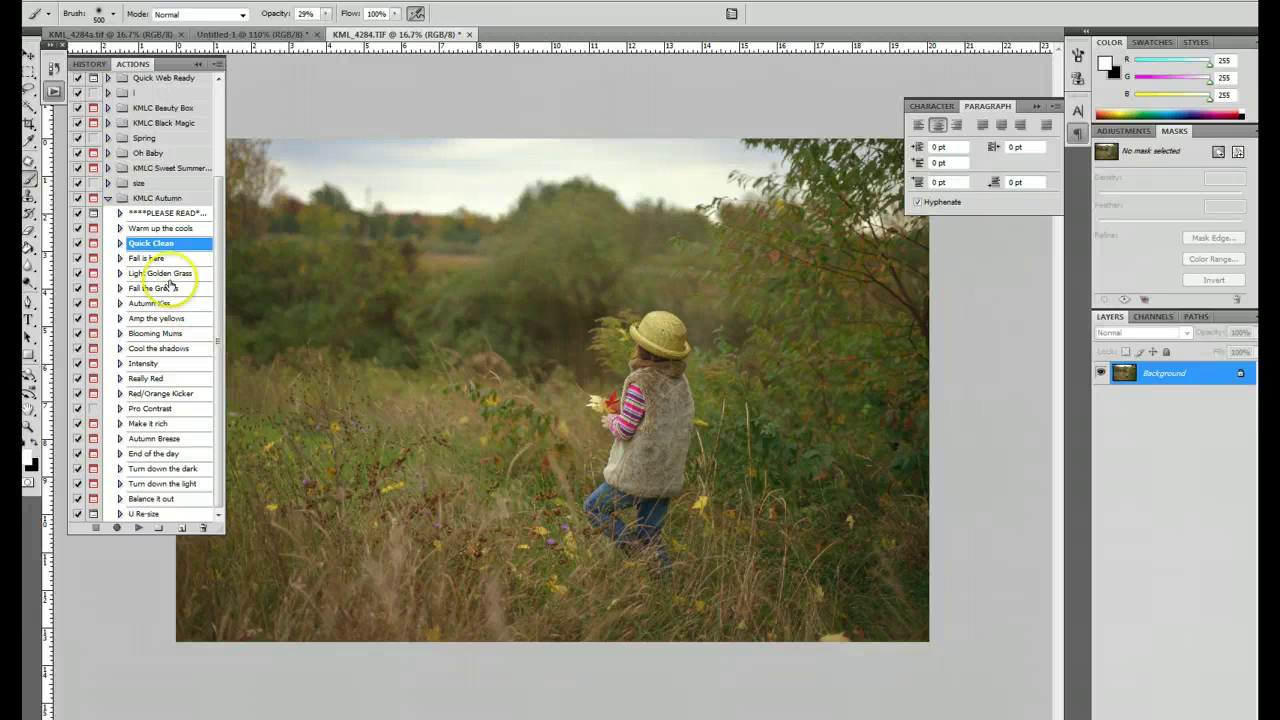
# Run the "Fall is here" action from the KMLC Autumn set on the flattened photo
pyautogui.click(150, 258)
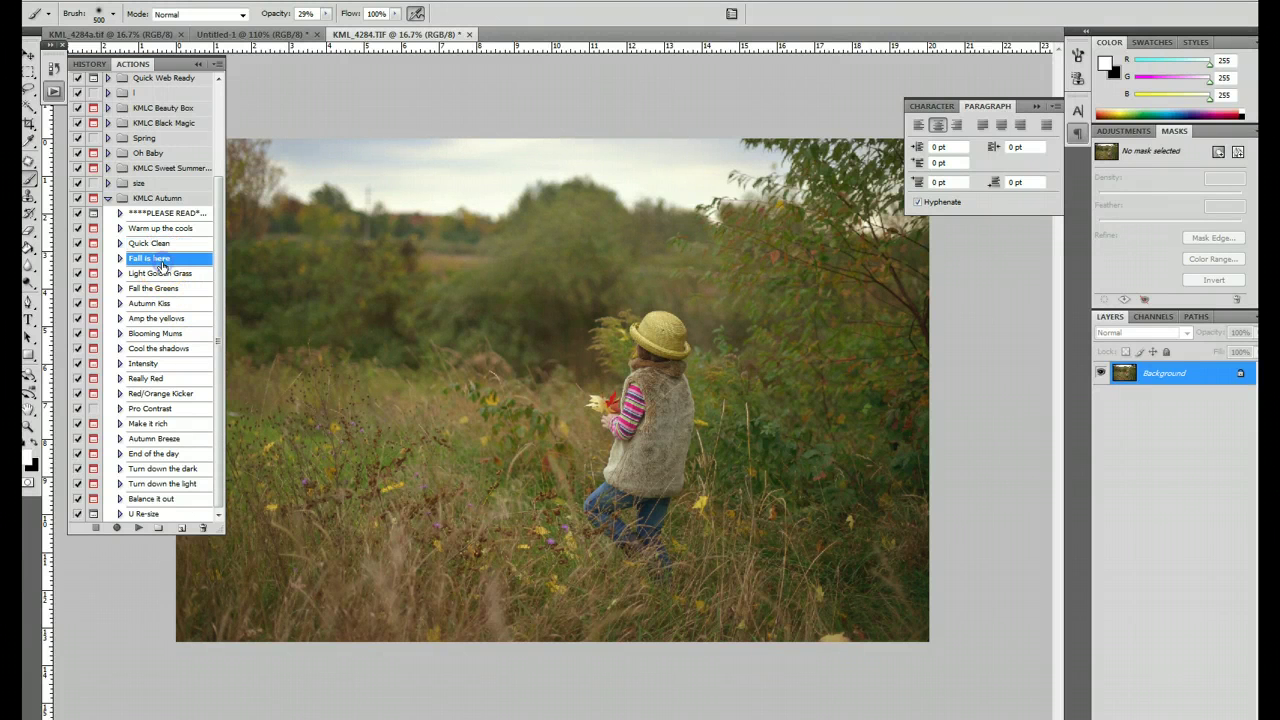
pyautogui.click(137, 527)
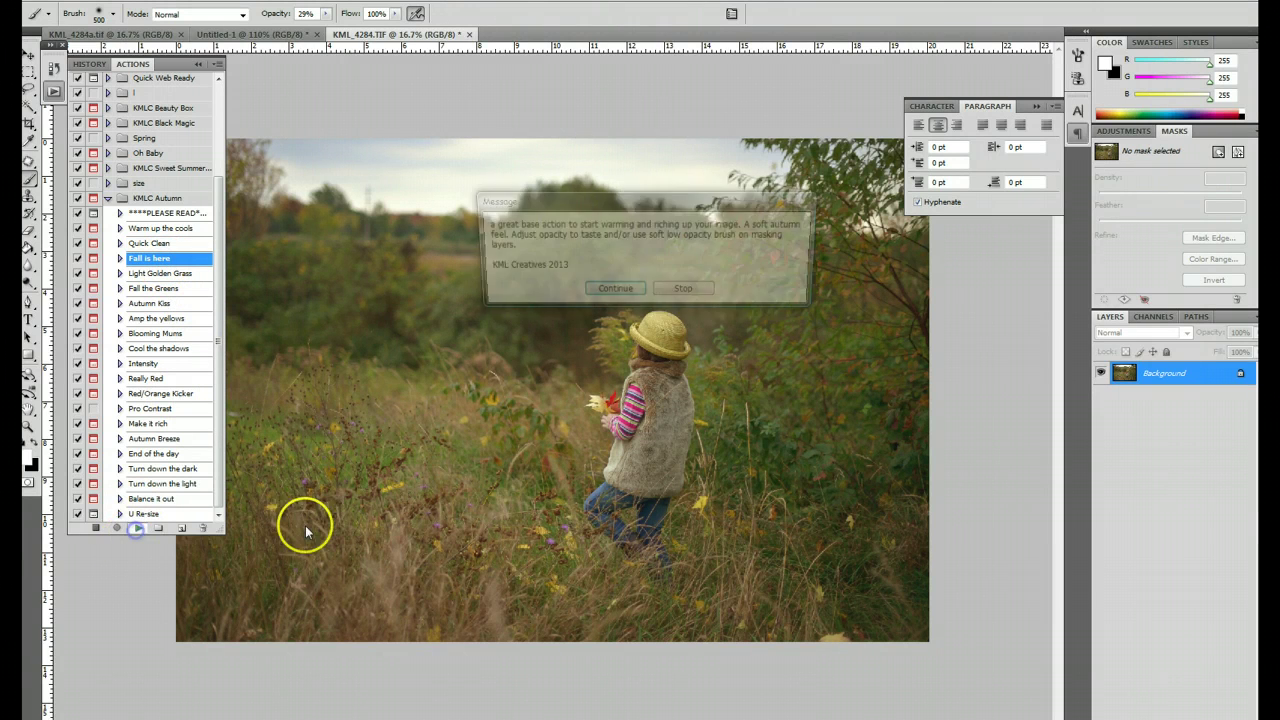
pyautogui.click(621, 300)
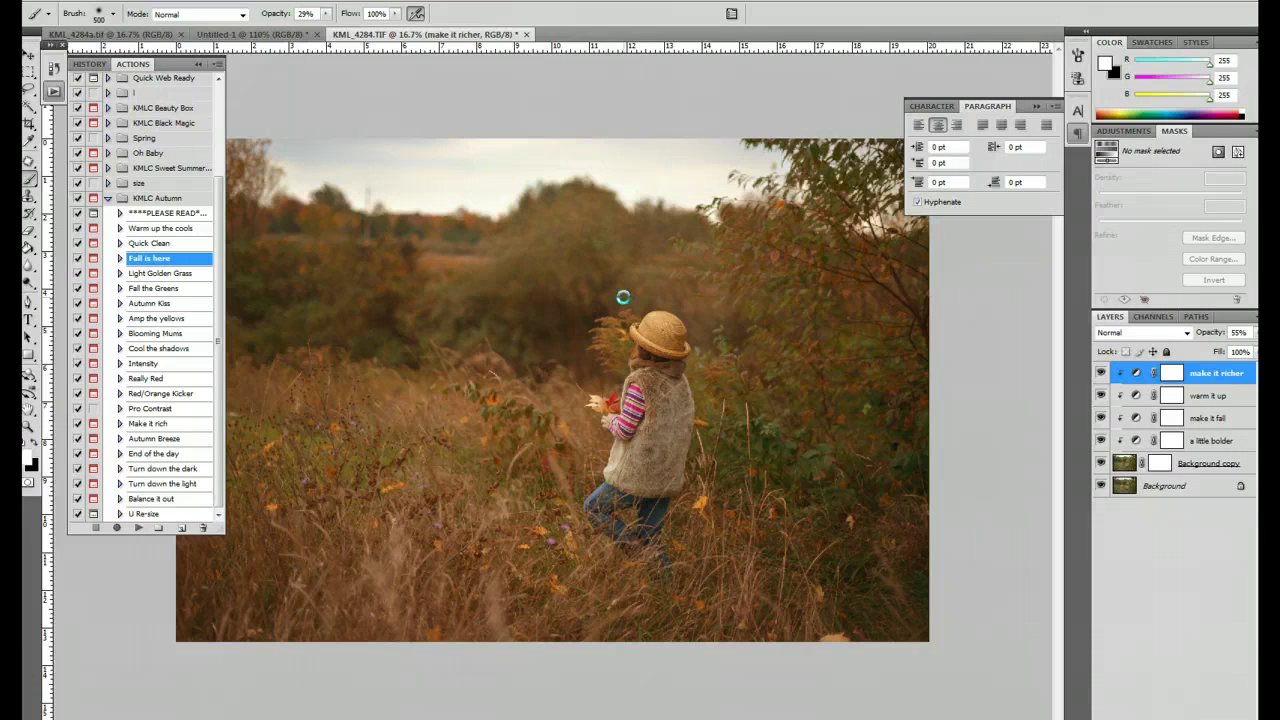
# Set the Background copy layer's opacity to 63% and the "a little bolder" layer's opacity to 78%
pyautogui.click(1231, 471)
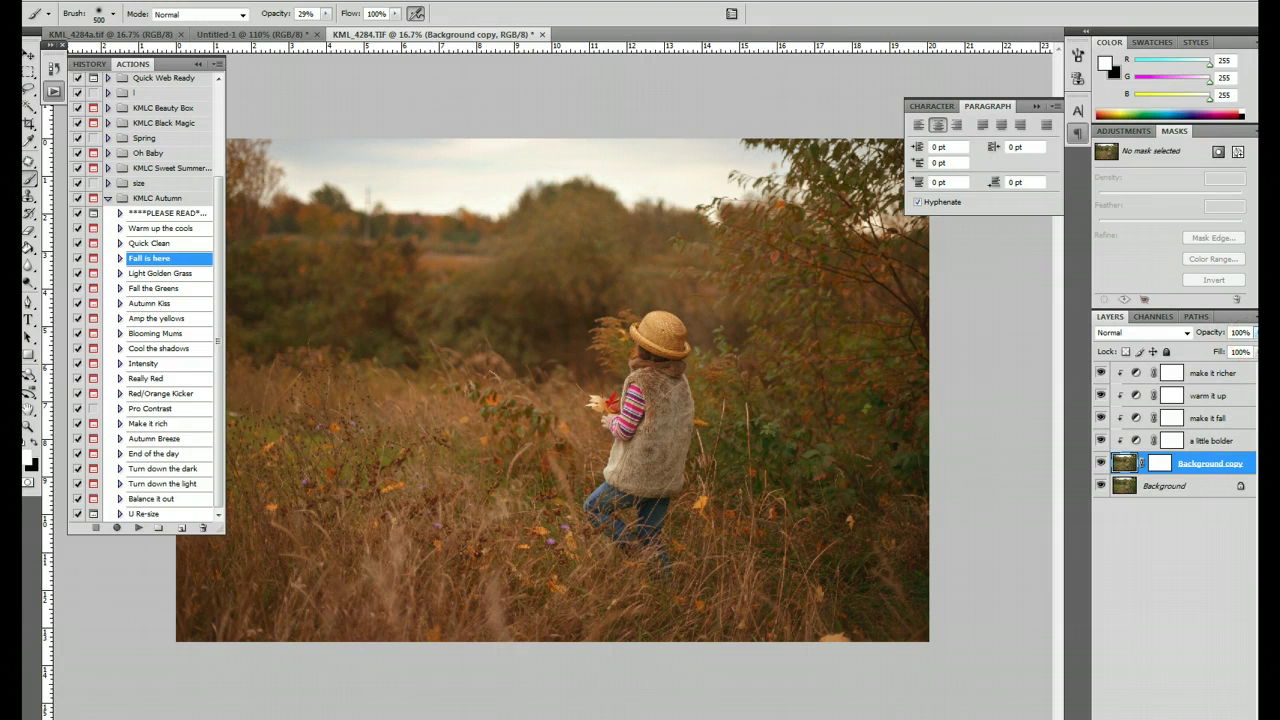
pyautogui.click(1256, 332)
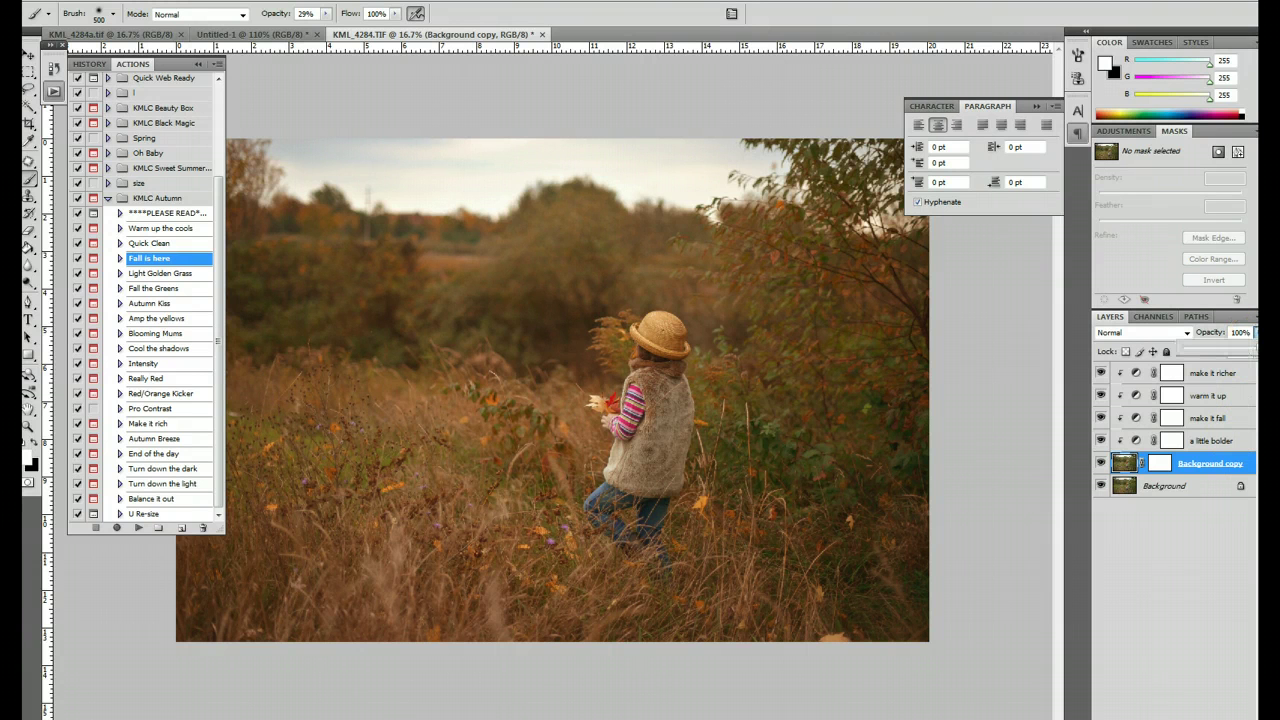
pyautogui.moveTo(1247, 348); pyautogui.dragTo(1226, 350)
pyautogui.click(1226, 440)
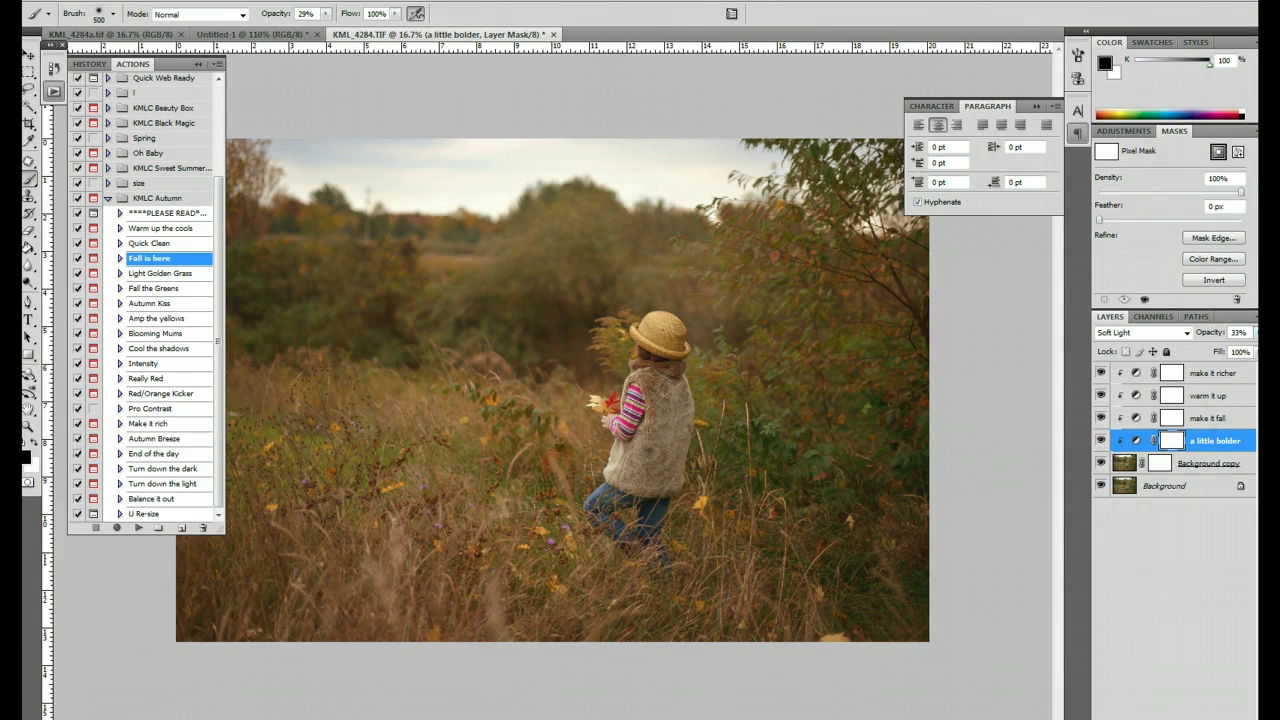
pyautogui.click(1256, 333)
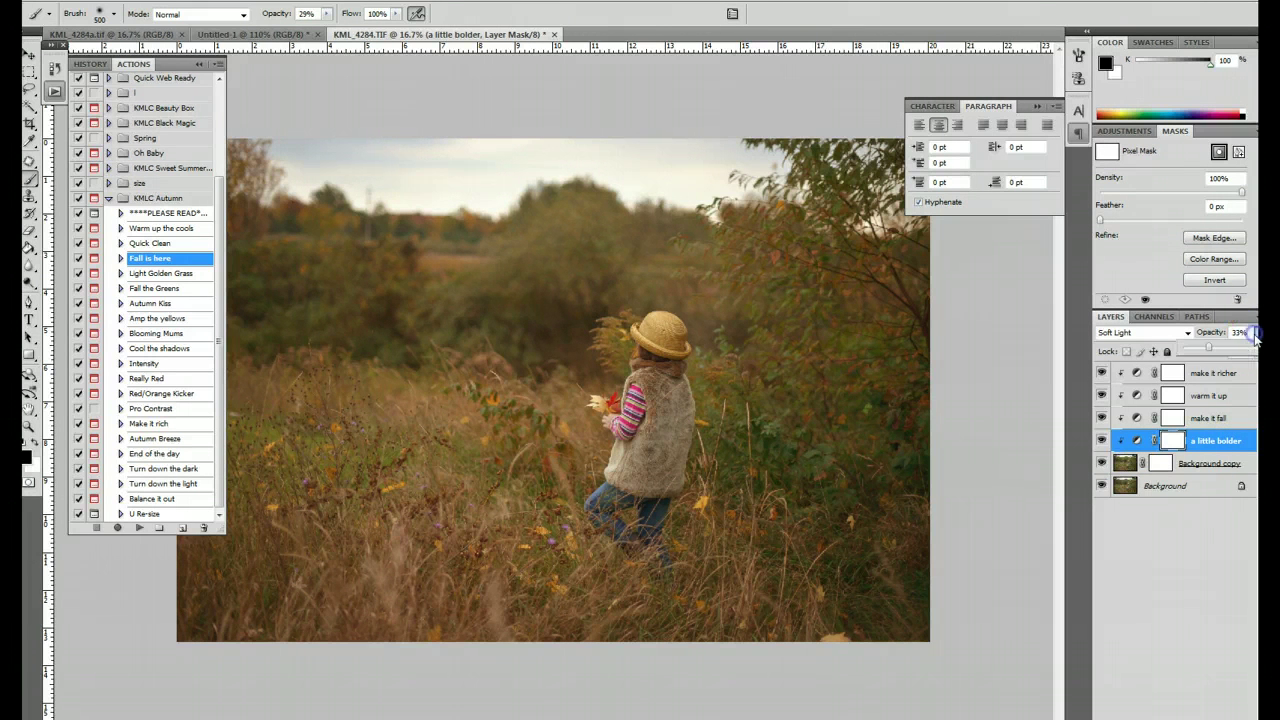
pyautogui.moveTo(1207, 350); pyautogui.dragTo(1243, 352)
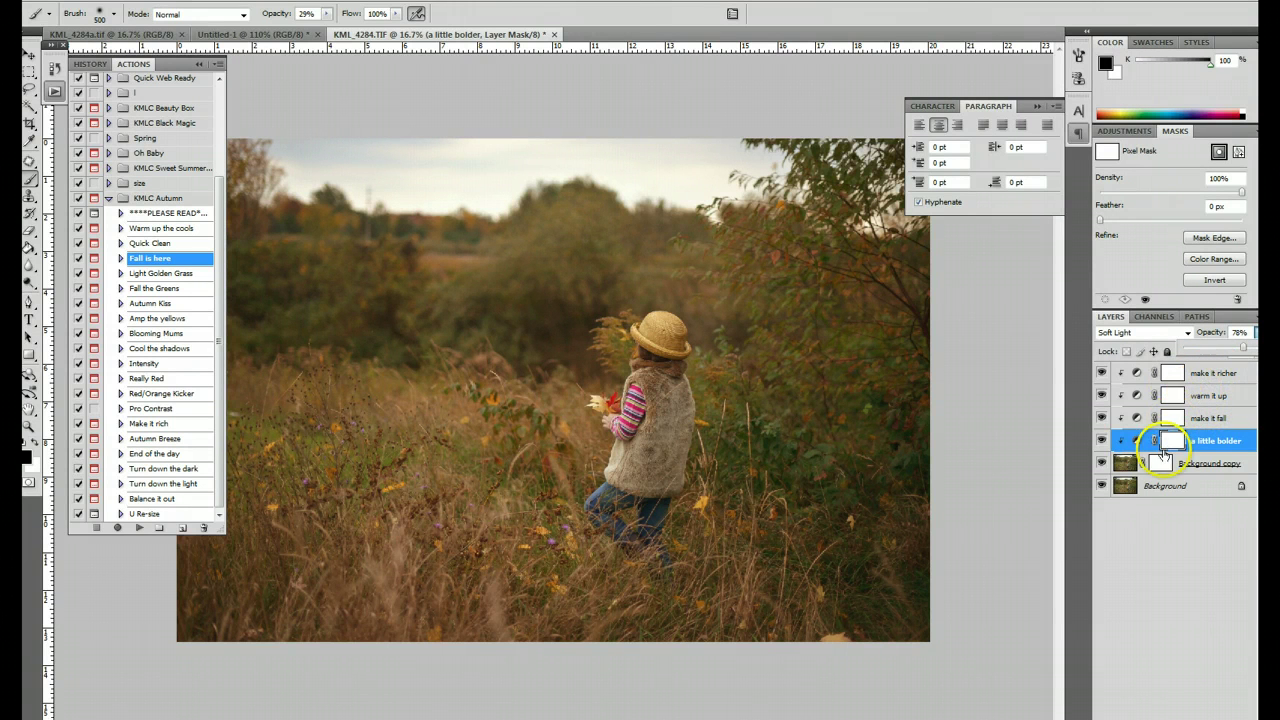
# Paint black over the girl's clothes and hat on the Background copy layer's mask with the 29% opacity brush
pyautogui.click(1160, 463)
pyautogui.moveTo(645, 443); pyautogui.dragTo(656, 408)
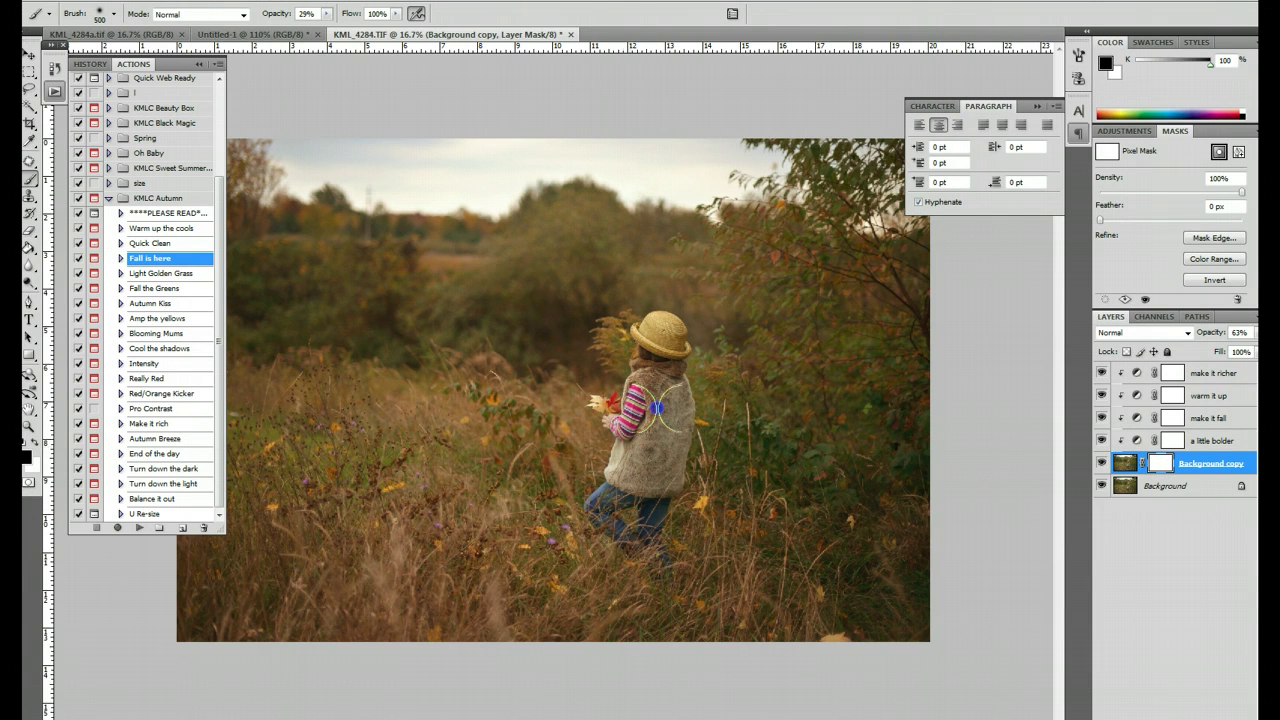
pyautogui.moveTo(657, 408)
pyautogui.mouseDown()
pyautogui.moveTo(676, 346)
pyautogui.moveTo(655, 346)
pyautogui.moveTo(654, 502)
pyautogui.moveTo(624, 501)
pyautogui.moveTo(652, 520)
pyautogui.moveTo(624, 468)
pyautogui.moveTo(667, 363)
pyautogui.moveTo(655, 343)
pyautogui.moveTo(674, 345)
pyautogui.moveTo(656, 345)
pyautogui.moveTo(667, 352)
pyautogui.moveTo(655, 438)
pyautogui.mouseUp()
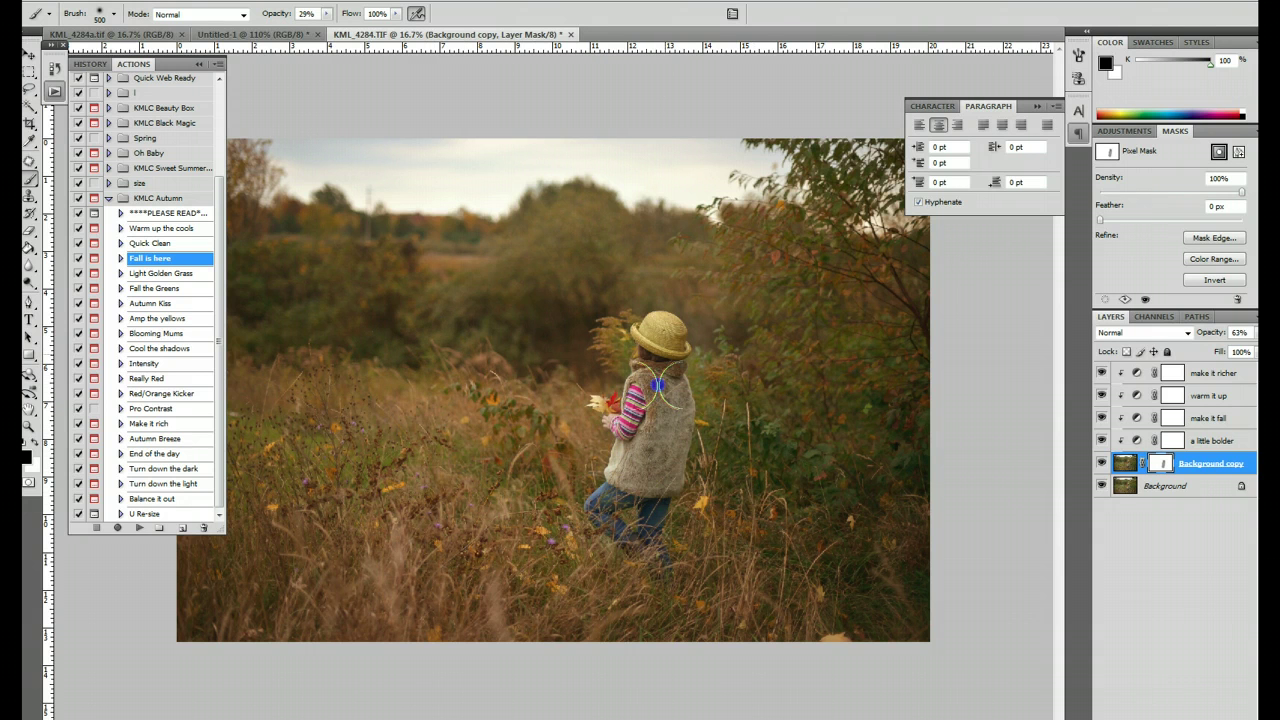
pyautogui.click(664, 352)
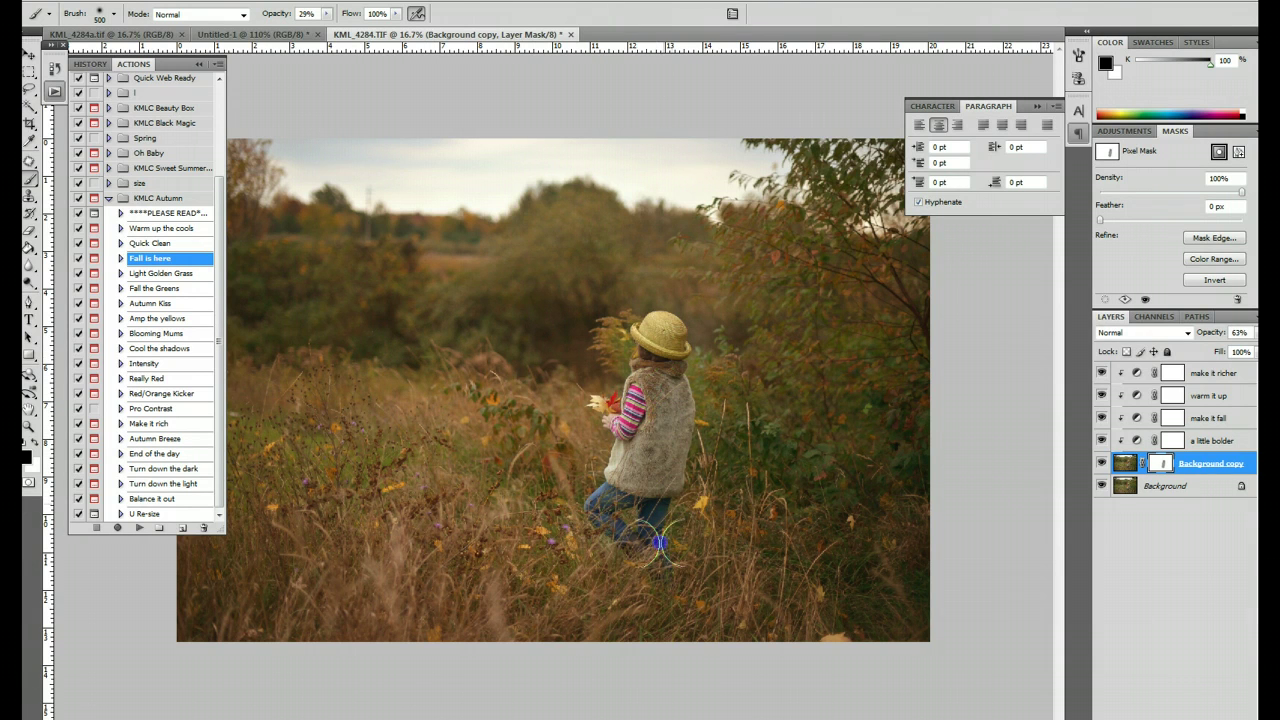
pyautogui.click(667, 399)
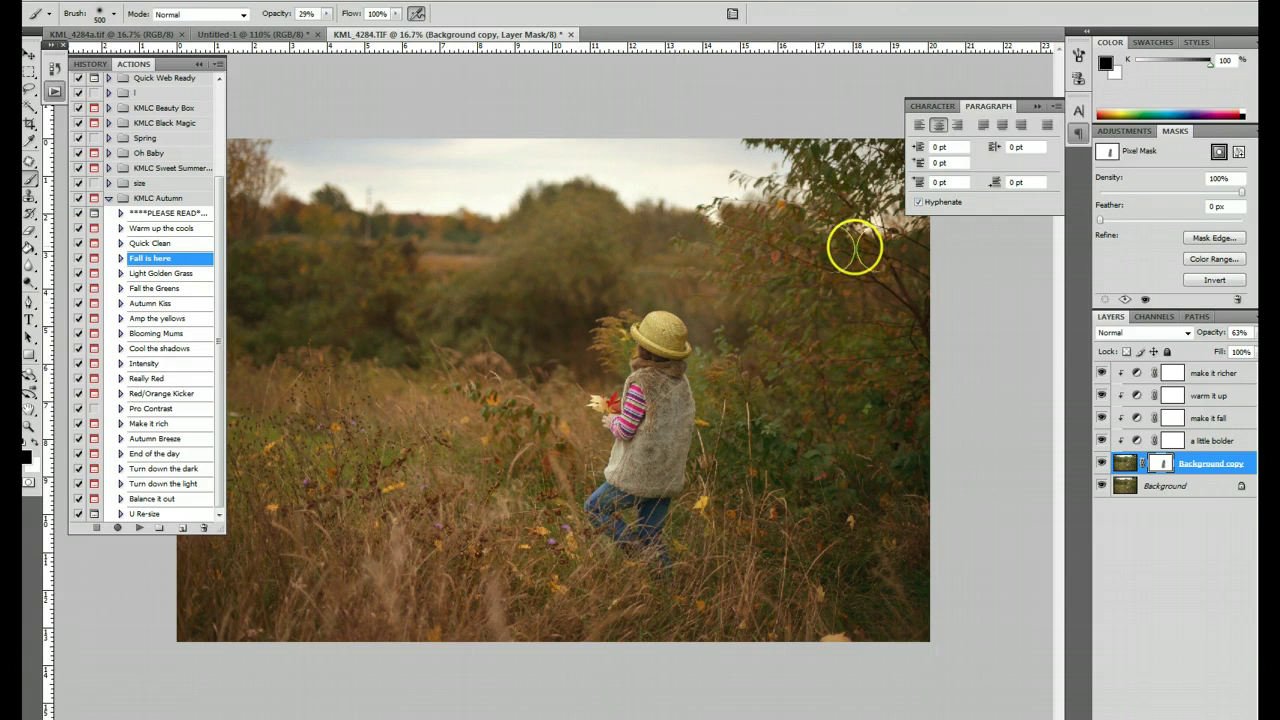
# Raise the opacity of the "make it richer" layer to over 80%
pyautogui.click(1213, 373)
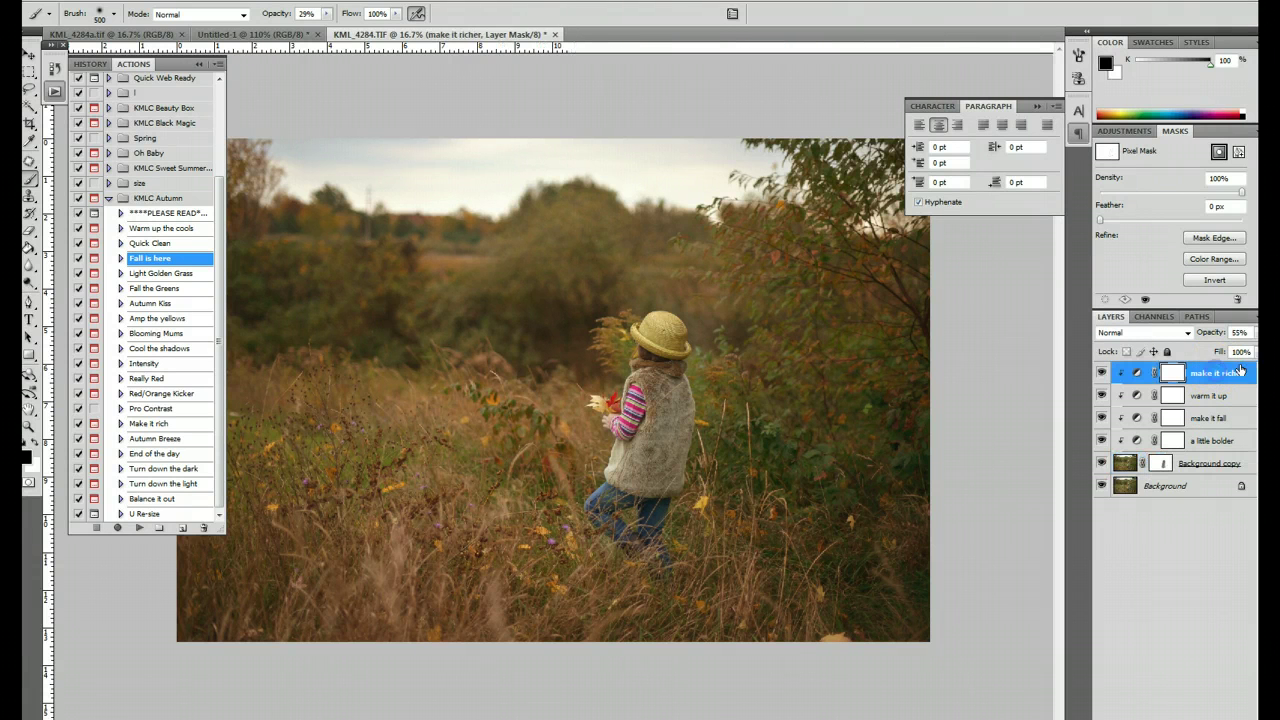
pyautogui.click(1253, 332)
pyautogui.moveTo(1245, 347); pyautogui.dragTo(1225, 347)
pyautogui.click(1232, 352)
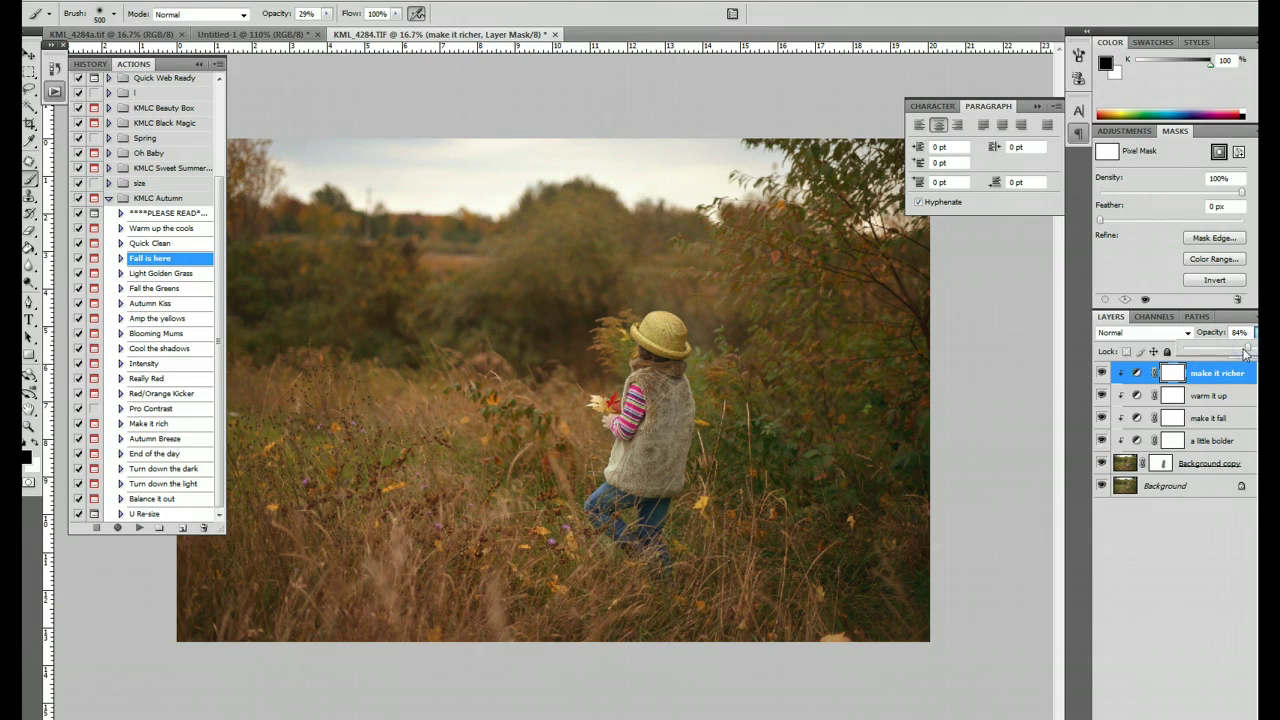
pyautogui.moveTo(1253, 352); pyautogui.dragTo(1249, 352)
# Paint black on the Background copy layer's mask over the distant treeline, the large tree beside the girl and the grass below it
pyautogui.click(1208, 463)
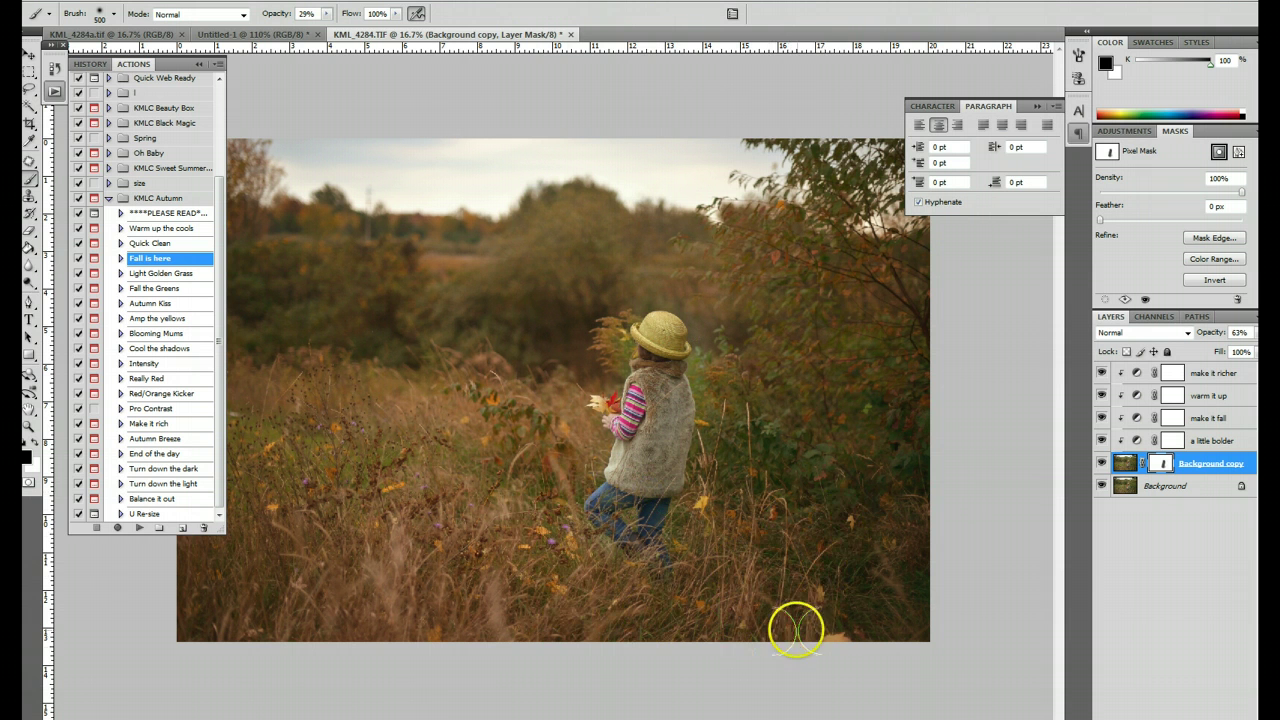
pyautogui.click(843, 610)
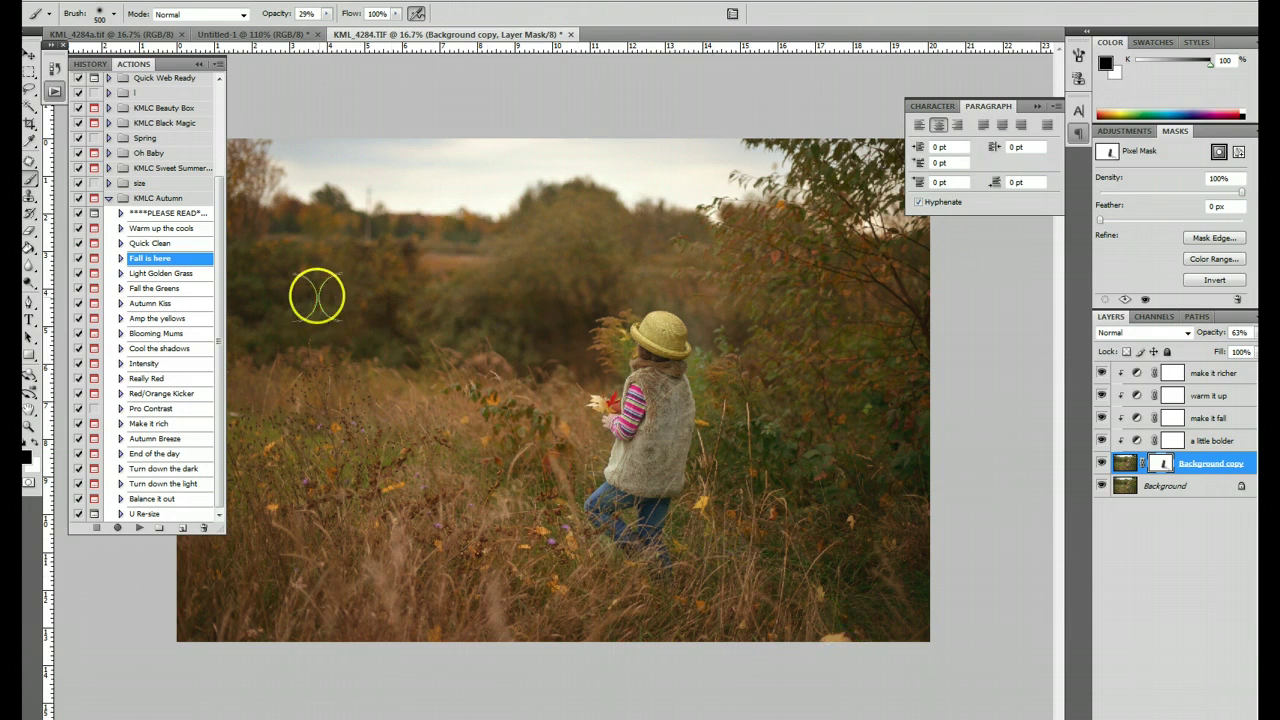
pyautogui.moveTo(258, 281)
pyautogui.mouseDown()
pyautogui.moveTo(246, 286)
pyautogui.moveTo(251, 309)
pyautogui.moveTo(370, 340)
pyautogui.moveTo(523, 332)
pyautogui.moveTo(540, 303)
pyautogui.moveTo(684, 256)
pyautogui.moveTo(651, 234)
pyautogui.mouseUp()
pyautogui.moveTo(486, 214); pyautogui.dragTo(449, 246)
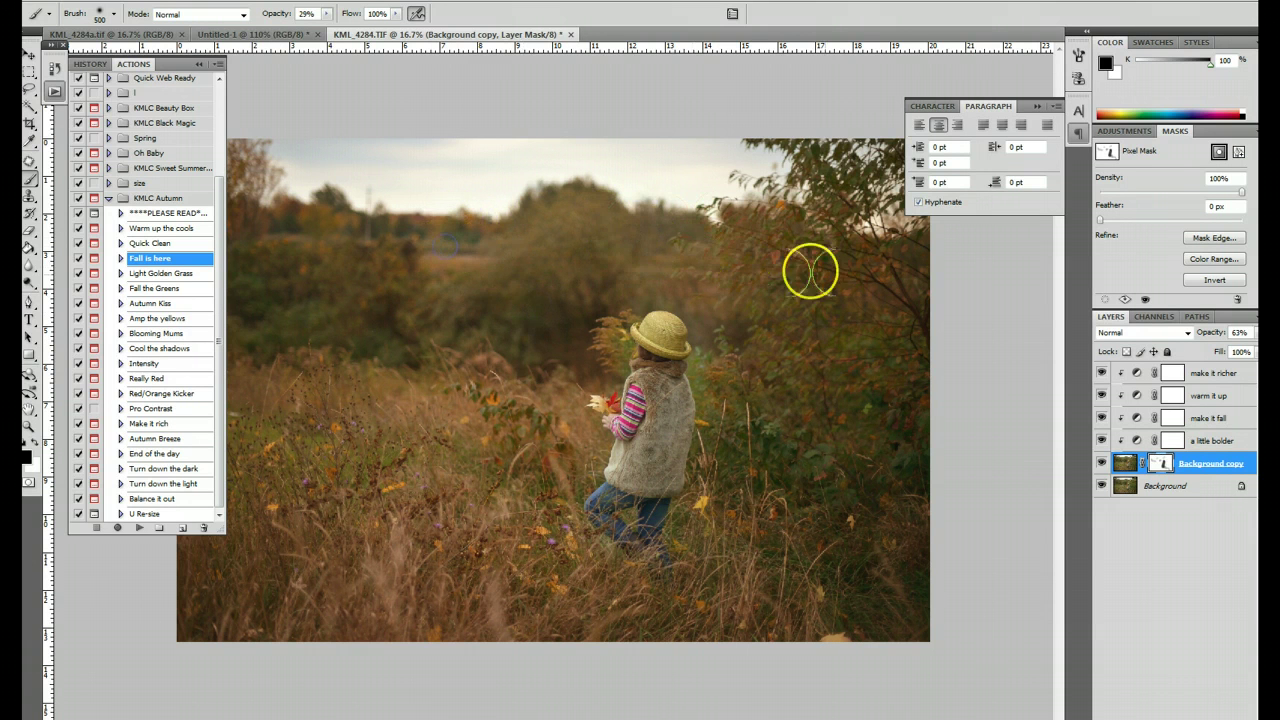
pyautogui.moveTo(897, 296)
pyautogui.mouseDown()
pyautogui.moveTo(891, 316)
pyautogui.moveTo(851, 334)
pyautogui.mouseUp()
pyautogui.moveTo(759, 299); pyautogui.dragTo(785, 384)
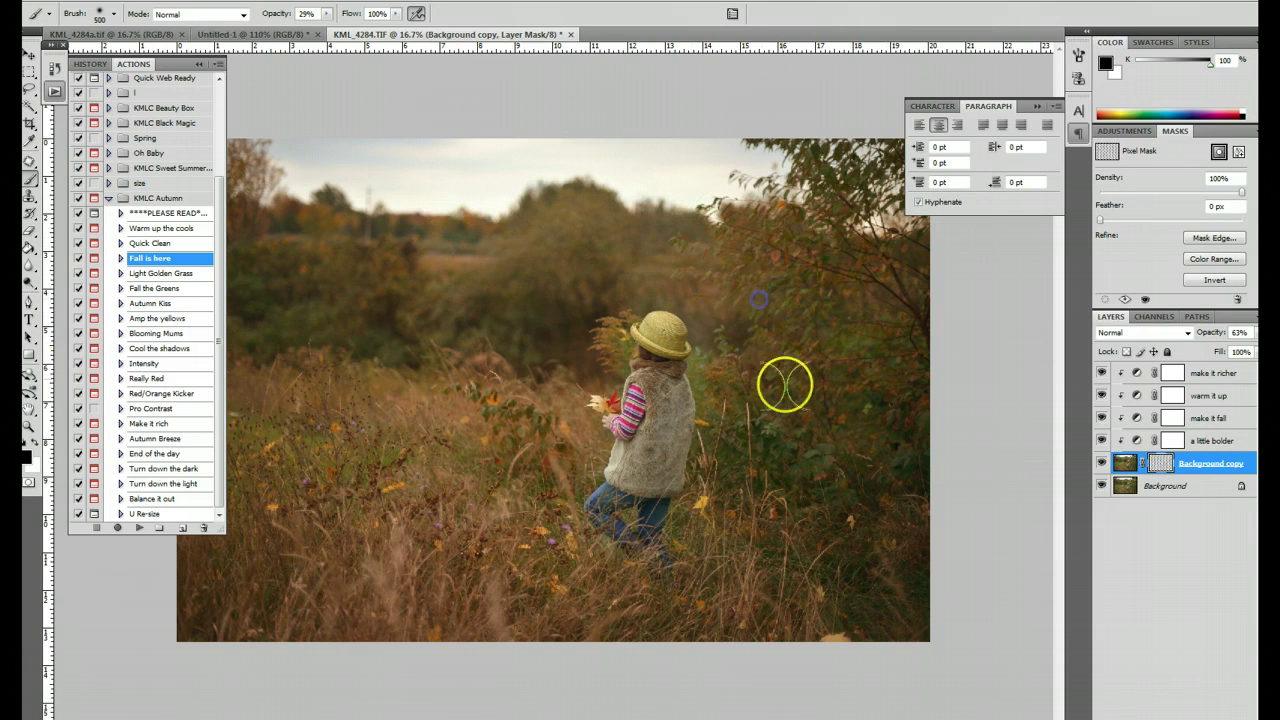
pyautogui.click(825, 595)
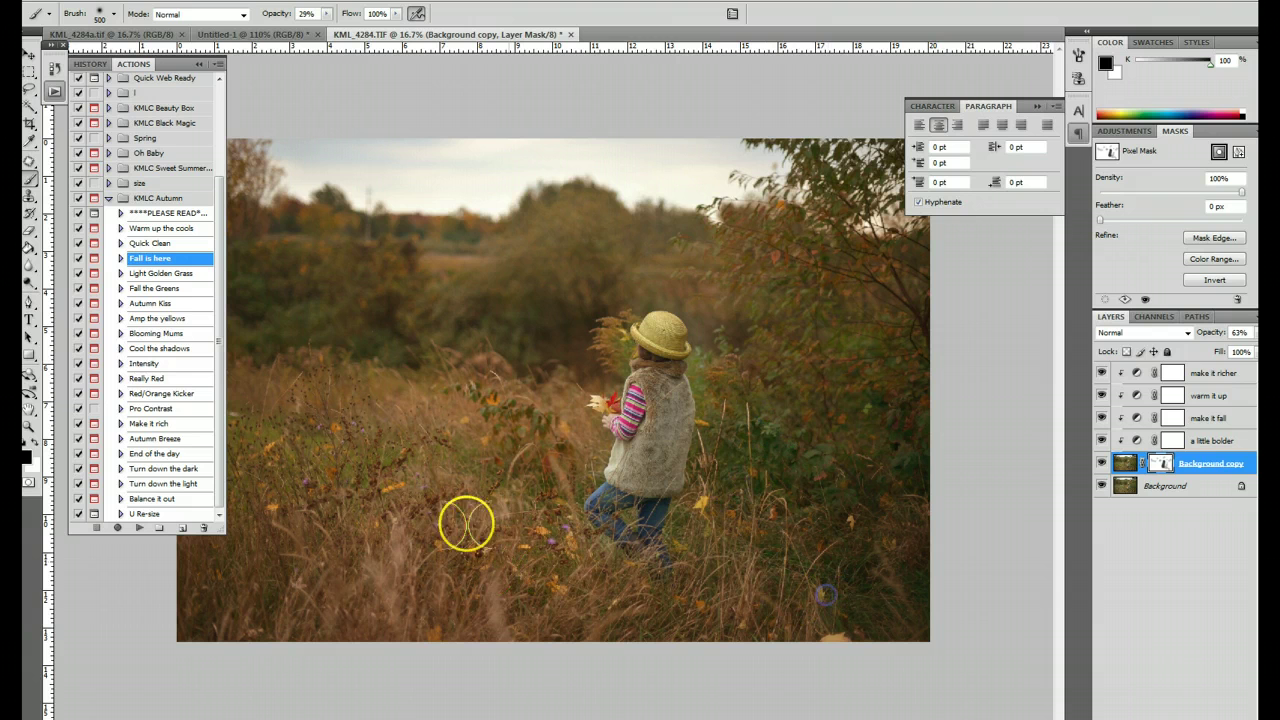
# Paint black on the Background copy layer's mask over the field grass, and compare the photo with that layer hidden and shown
pyautogui.click(251, 437)
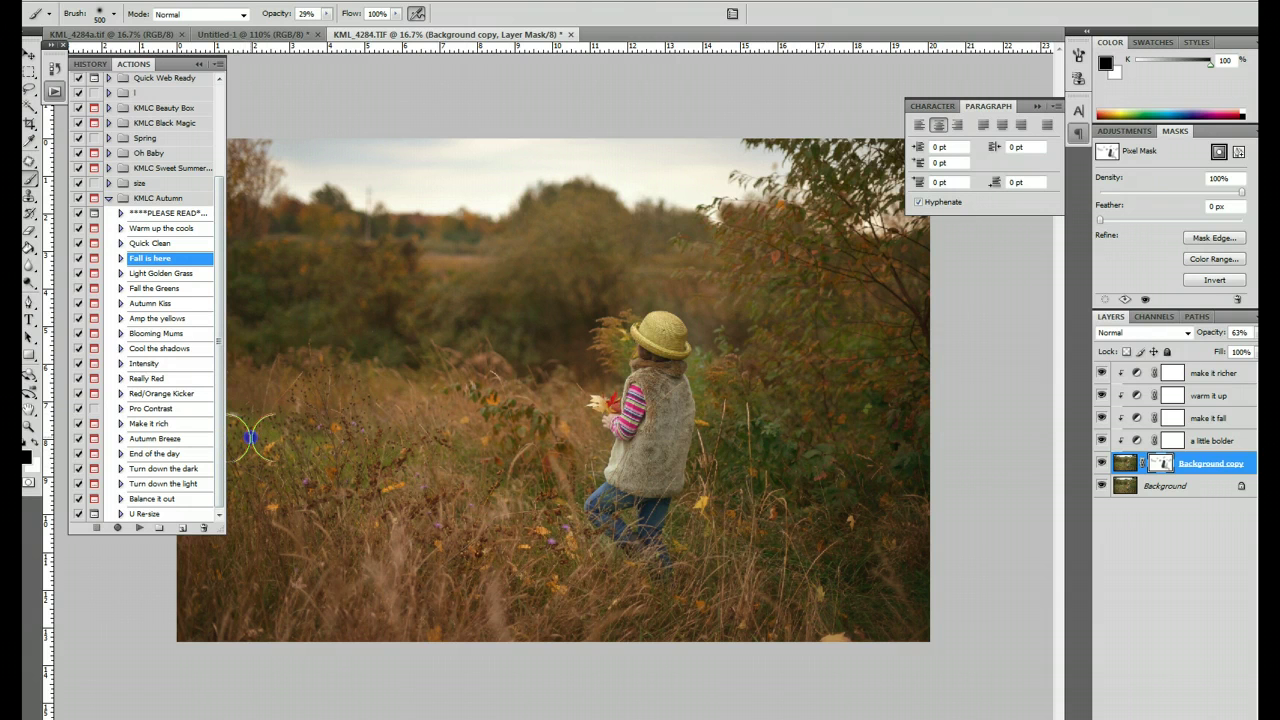
pyautogui.click(537, 491)
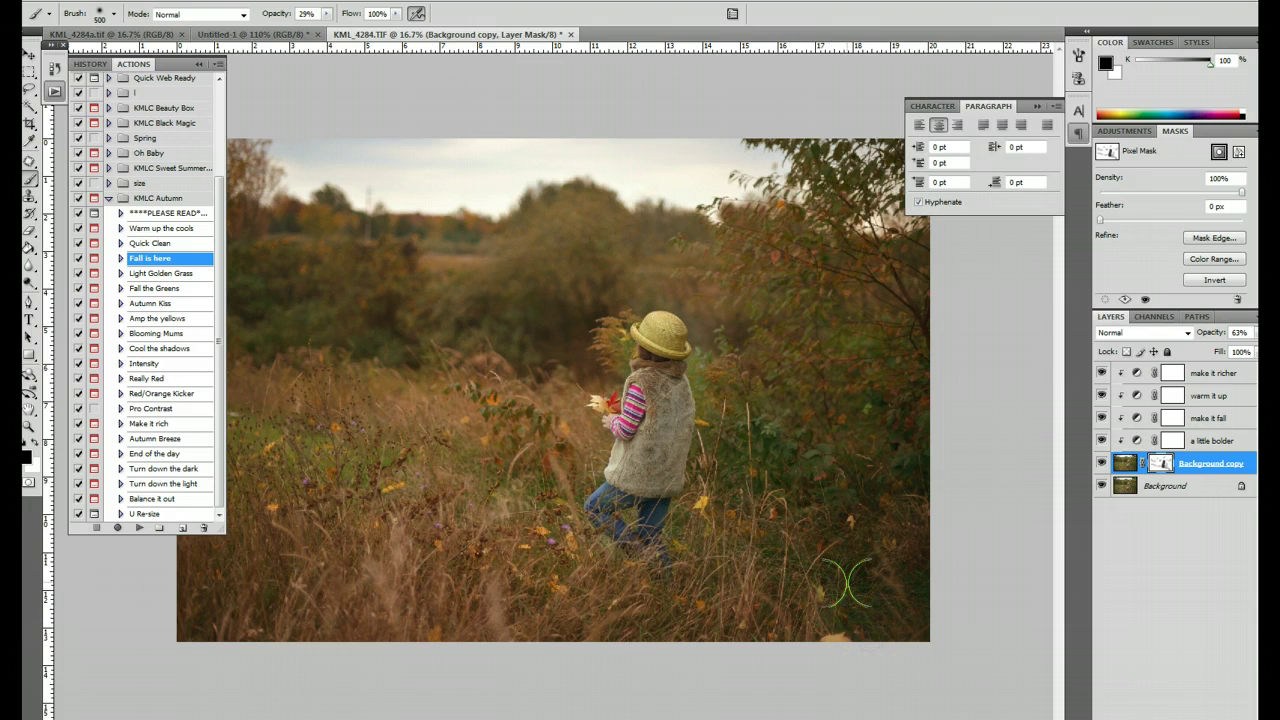
pyautogui.click(1101, 463)
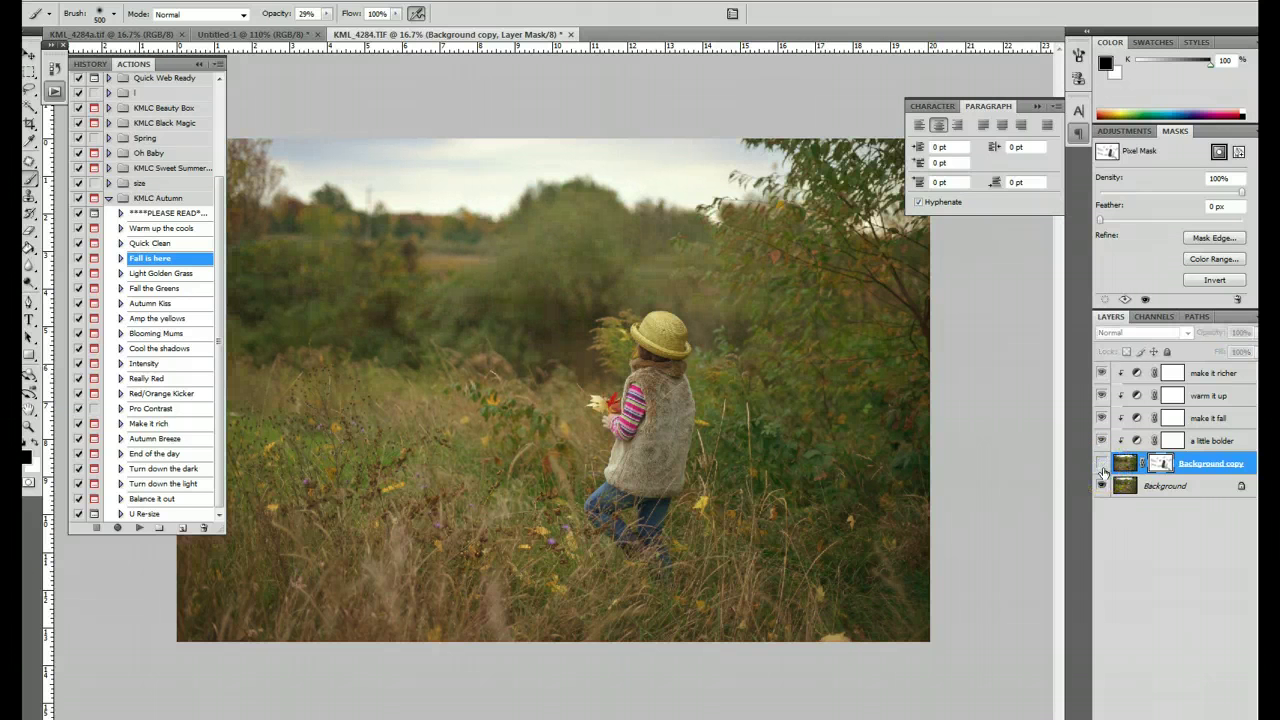
pyautogui.click(1102, 466)
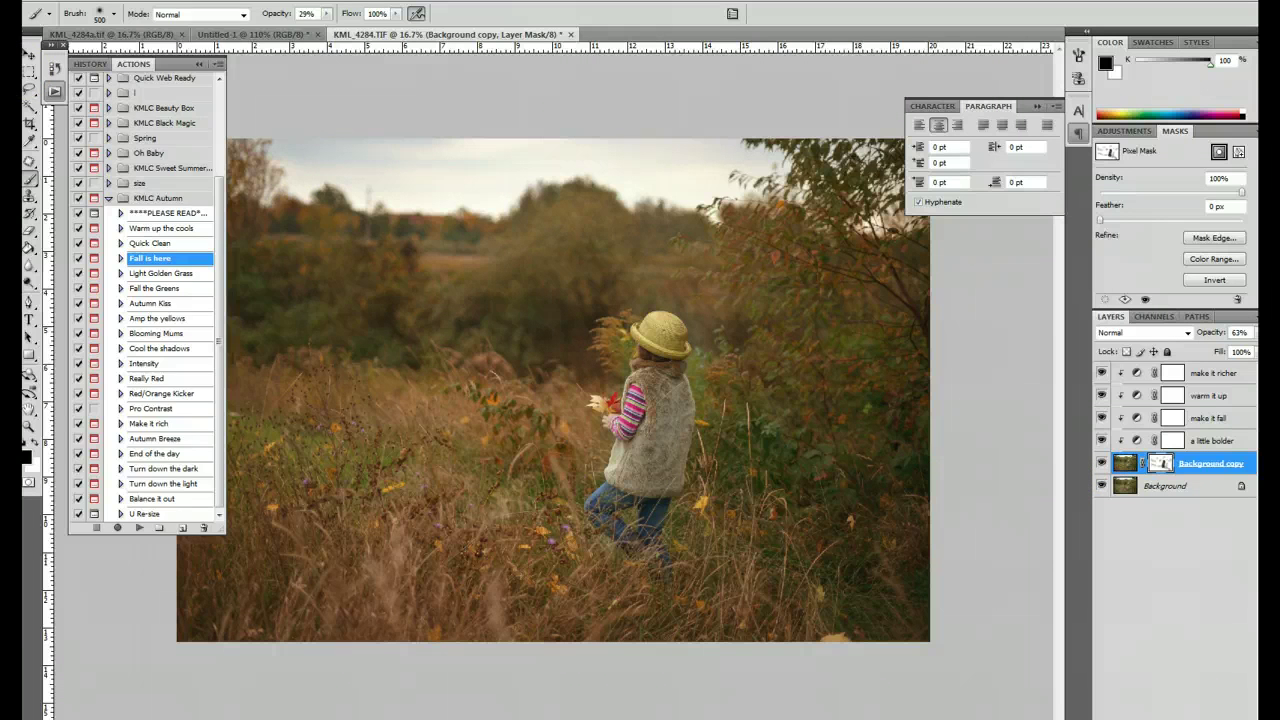
# Flatten the image and run the Intensity action from the KMLC Autumn set, continuing past its message
pyautogui.click(150, 2)
pyautogui.click(185, 507)
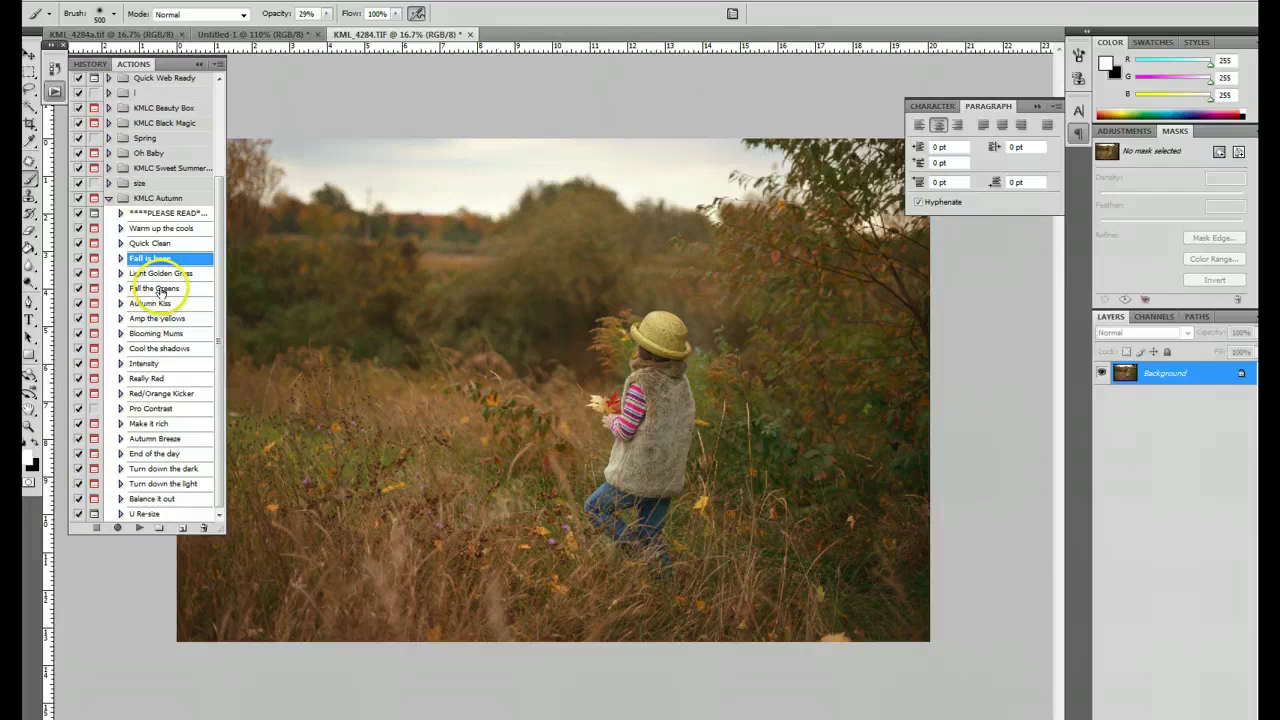
pyautogui.click(158, 365)
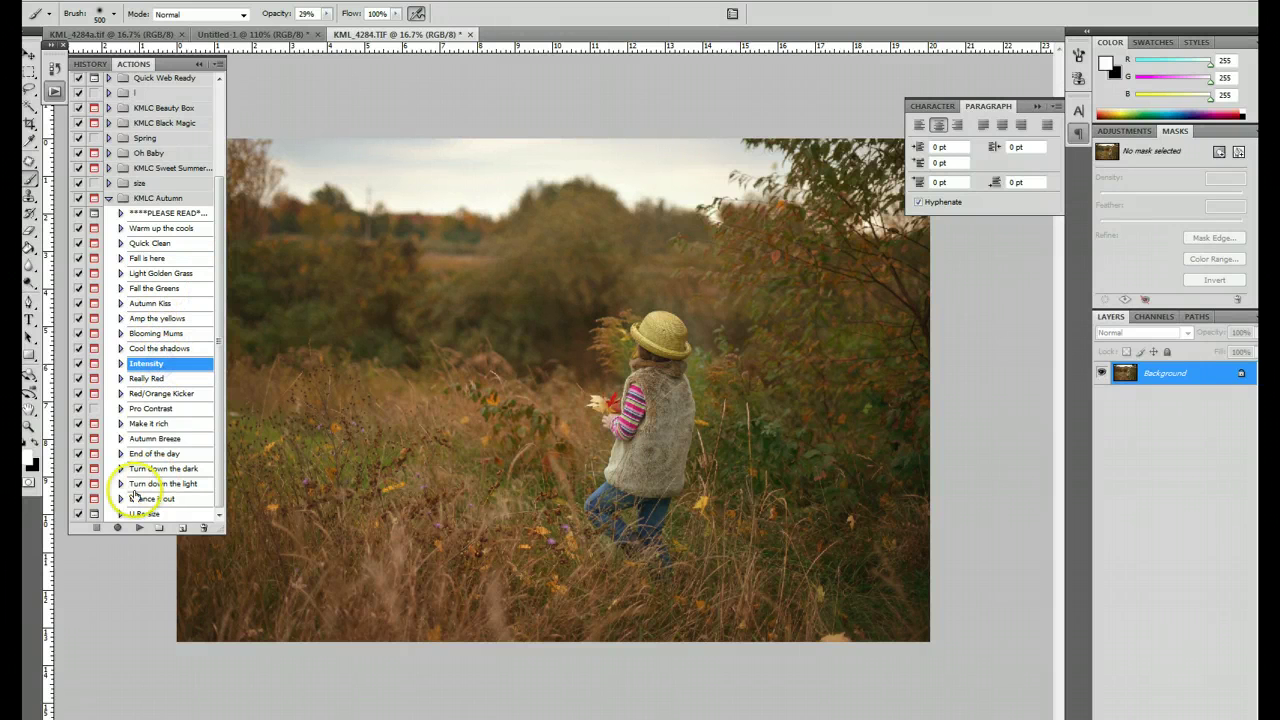
pyautogui.click(139, 527)
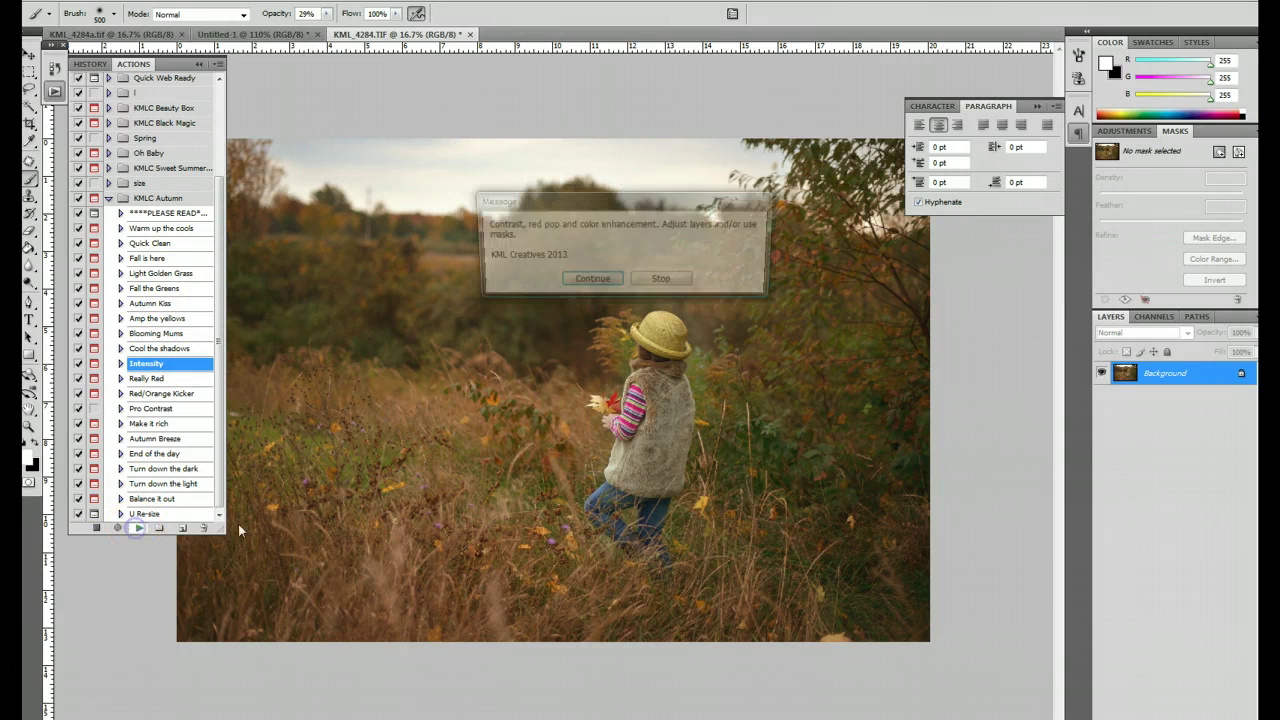
pyautogui.click(592, 281)
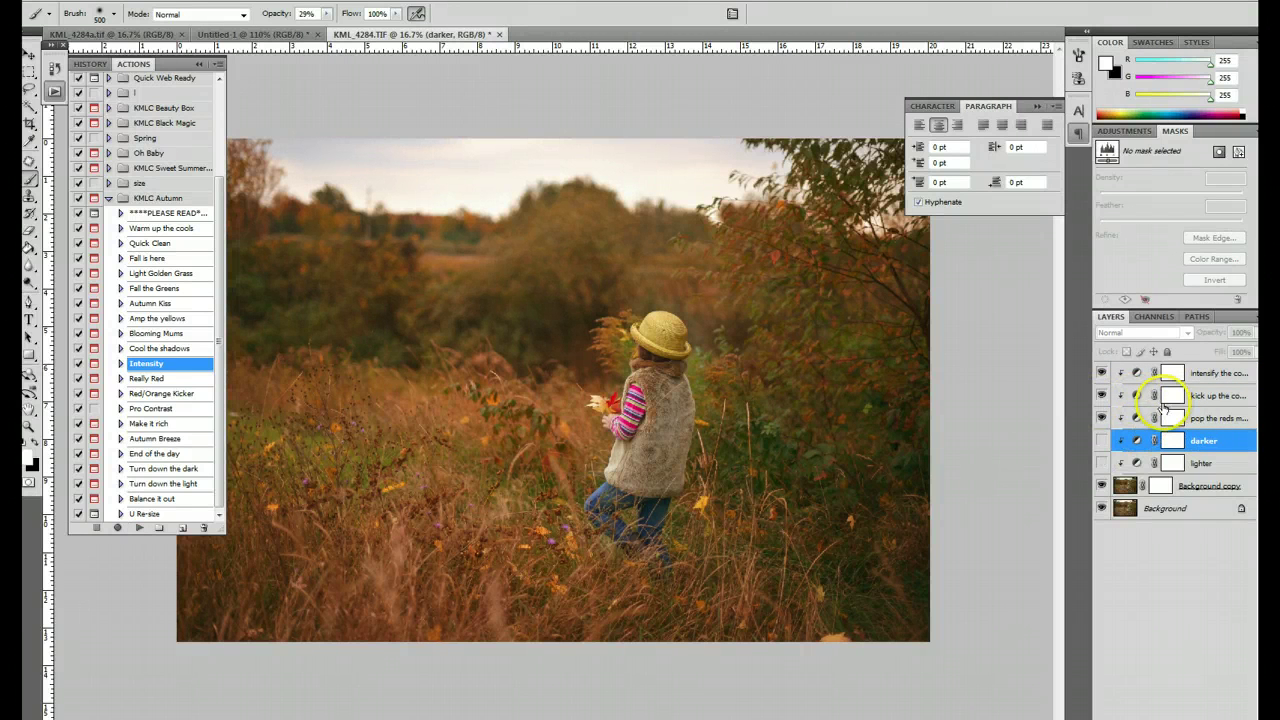
# Preview the effect of the "darker" and "lighter" layers on the photo, leaving both hidden
pyautogui.click(1101, 441)
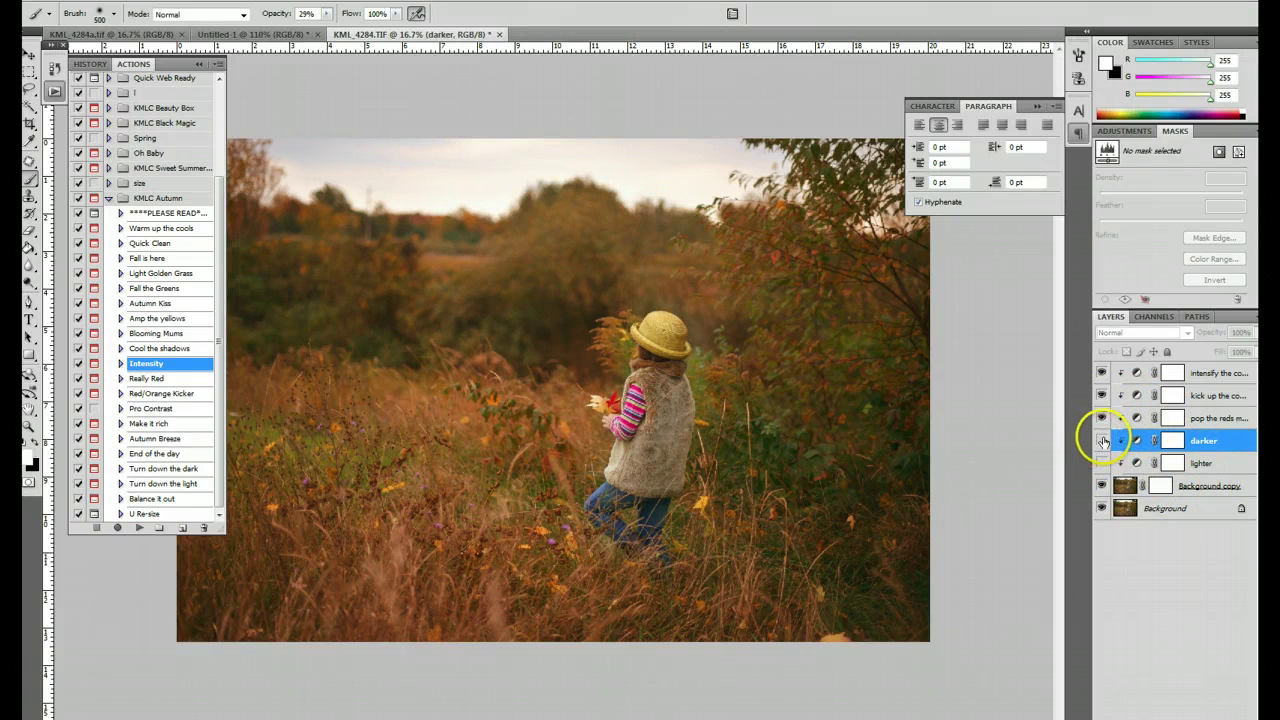
pyautogui.click(1102, 441)
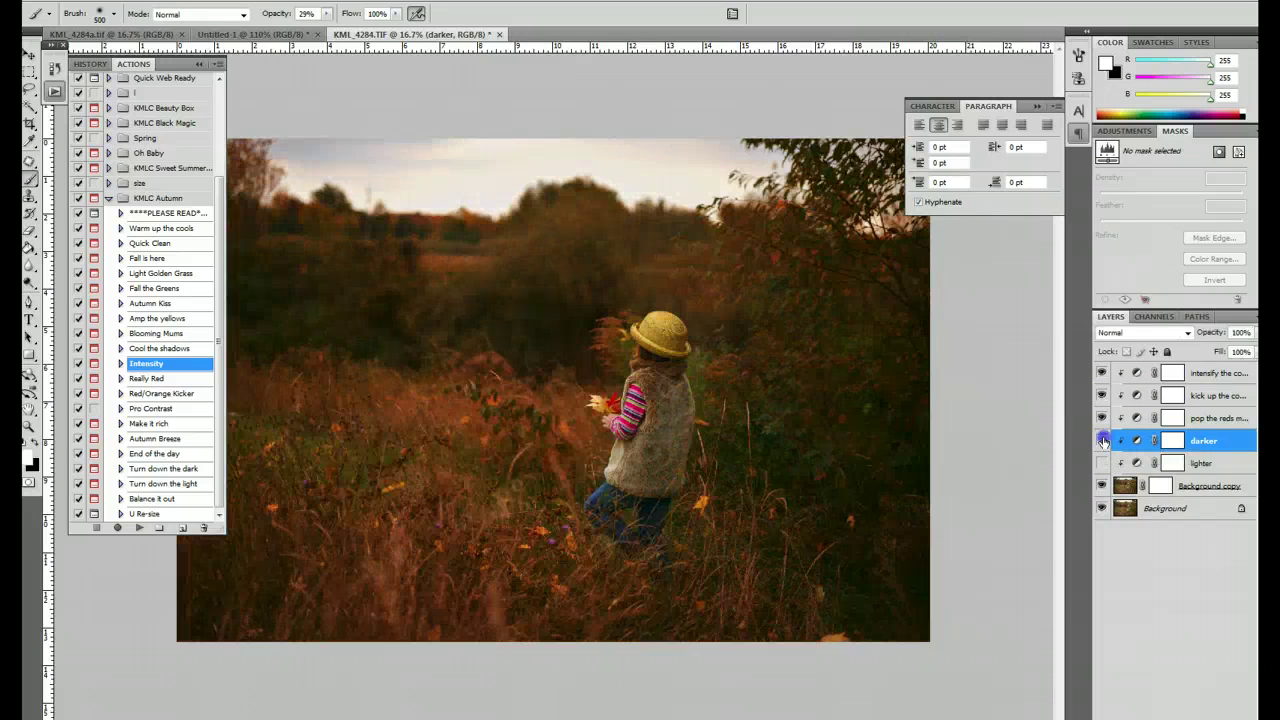
pyautogui.click(1103, 464)
pyautogui.click(1102, 463)
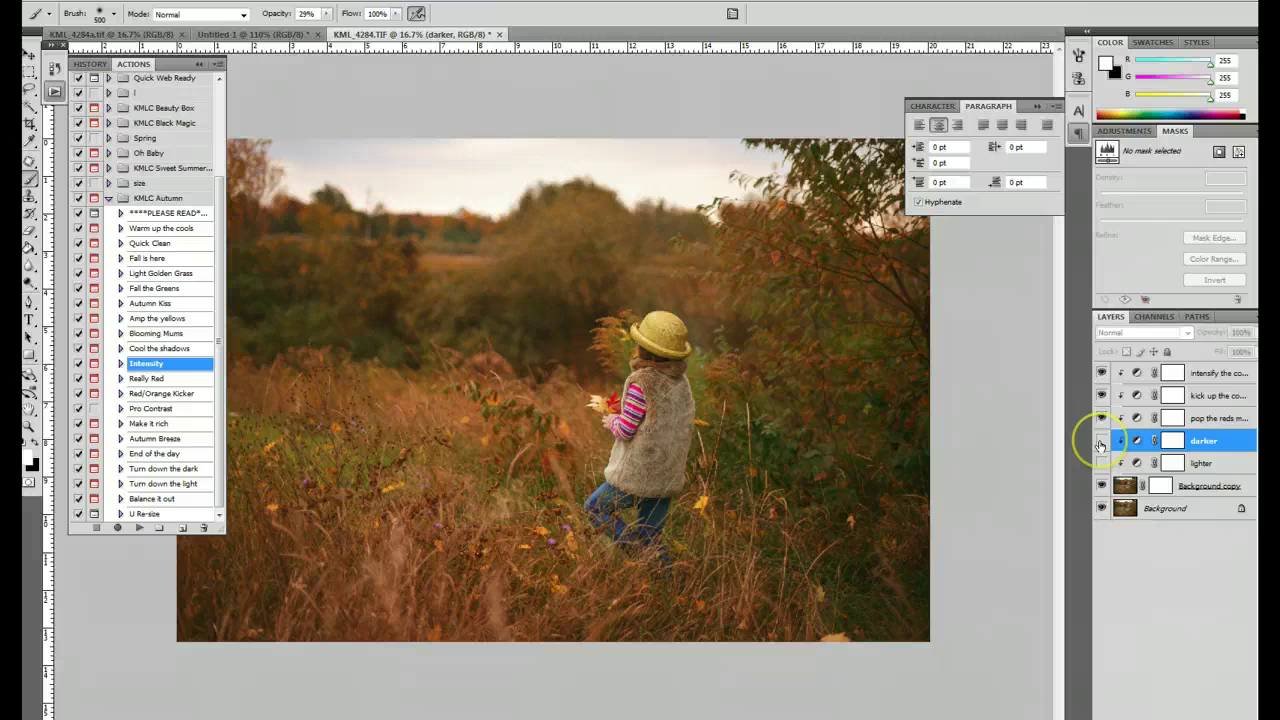
# Check the opacities of the "kick up the contrast", "intensify the colors" and "pop the reds more" layers, and compare the photo without the reds layer
pyautogui.click(1206, 396)
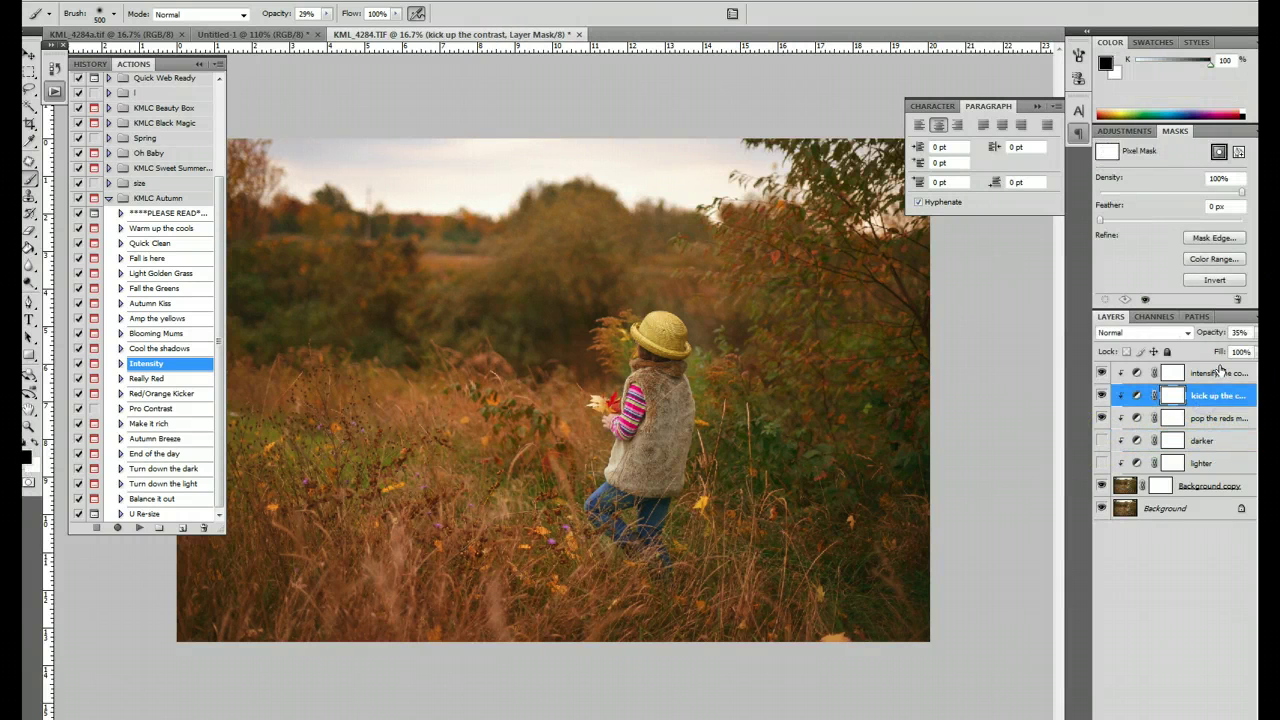
pyautogui.click(1220, 372)
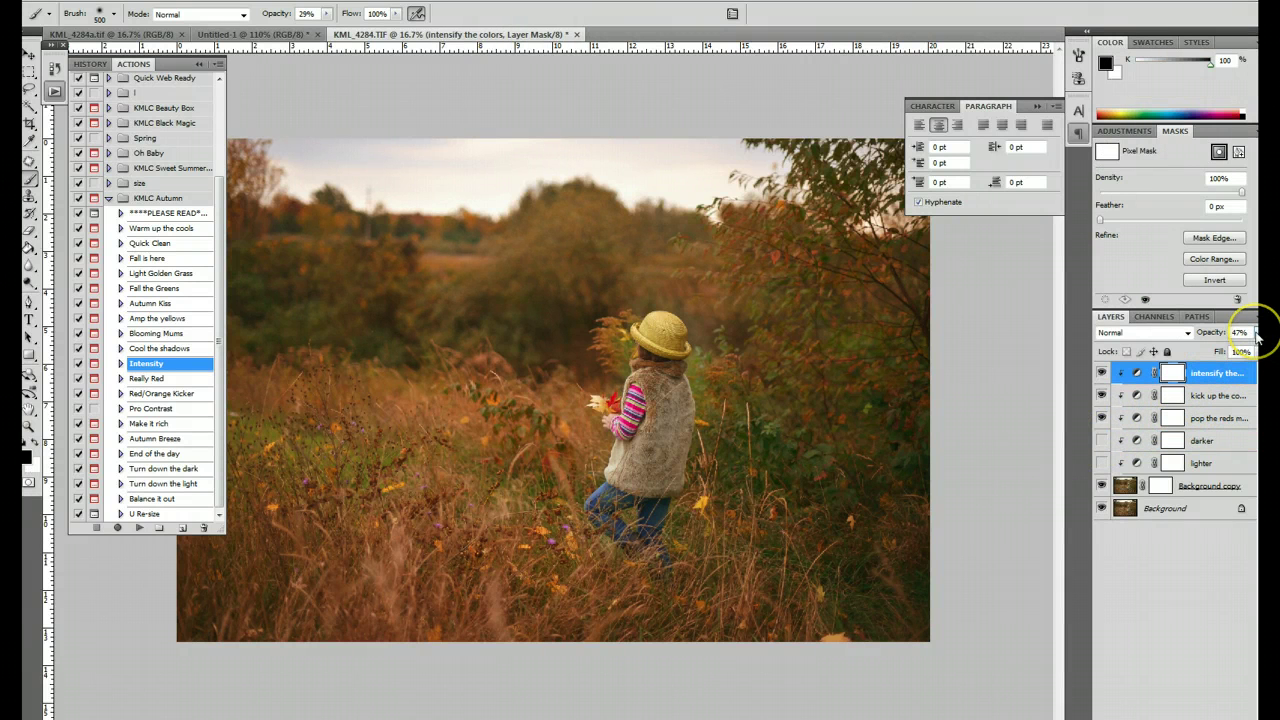
pyautogui.click(1219, 398)
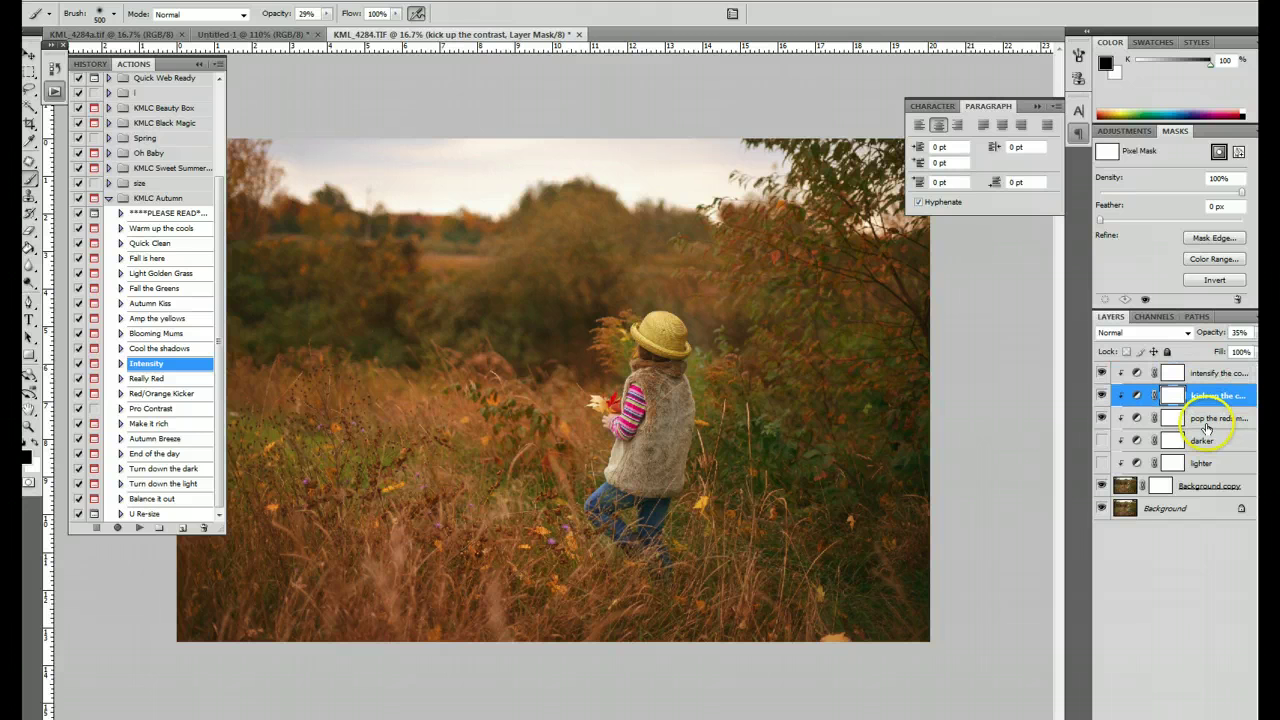
pyautogui.click(1207, 424)
pyautogui.click(1101, 418)
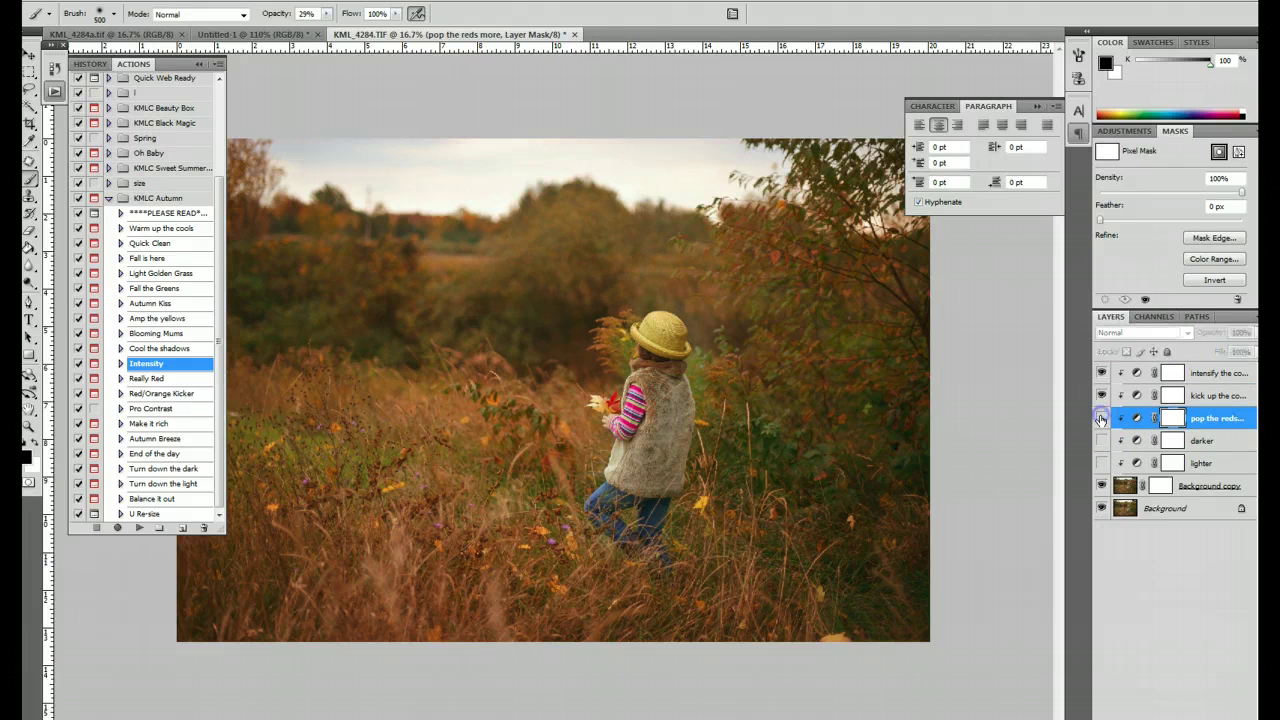
pyautogui.click(1101, 418)
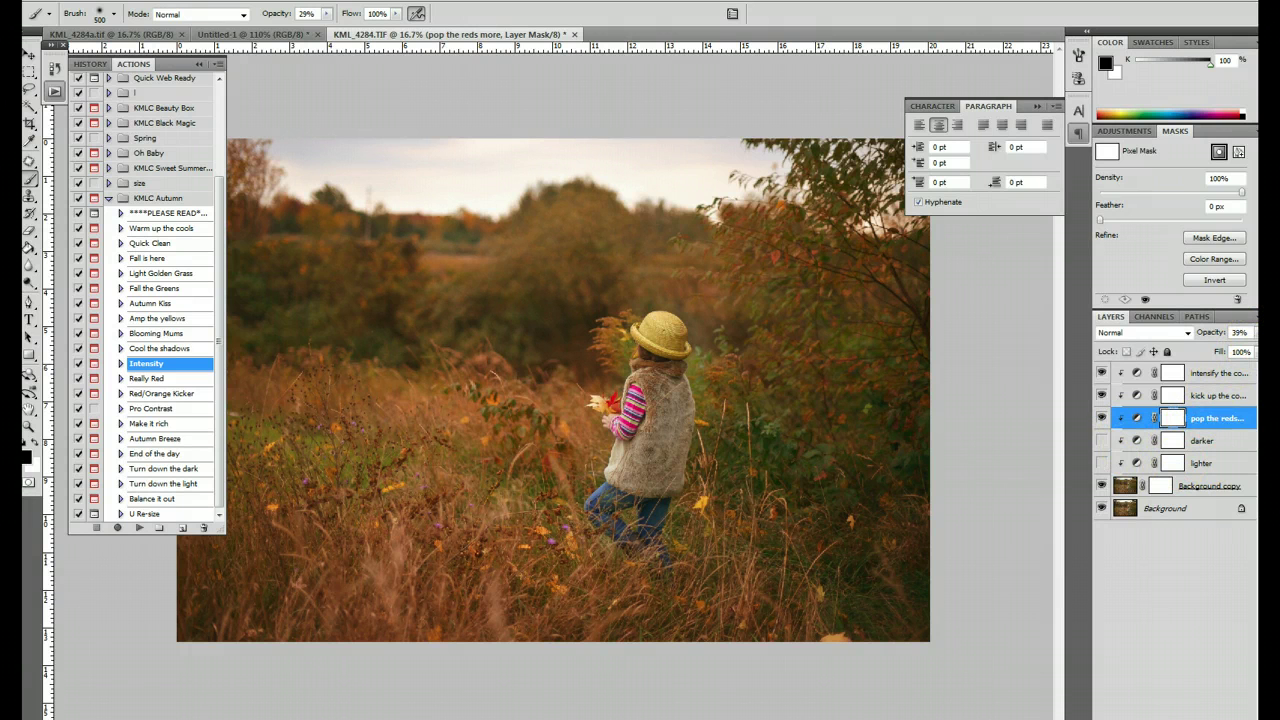
# Set the Background copy layer's opacity to 50%
pyautogui.click(1212, 486)
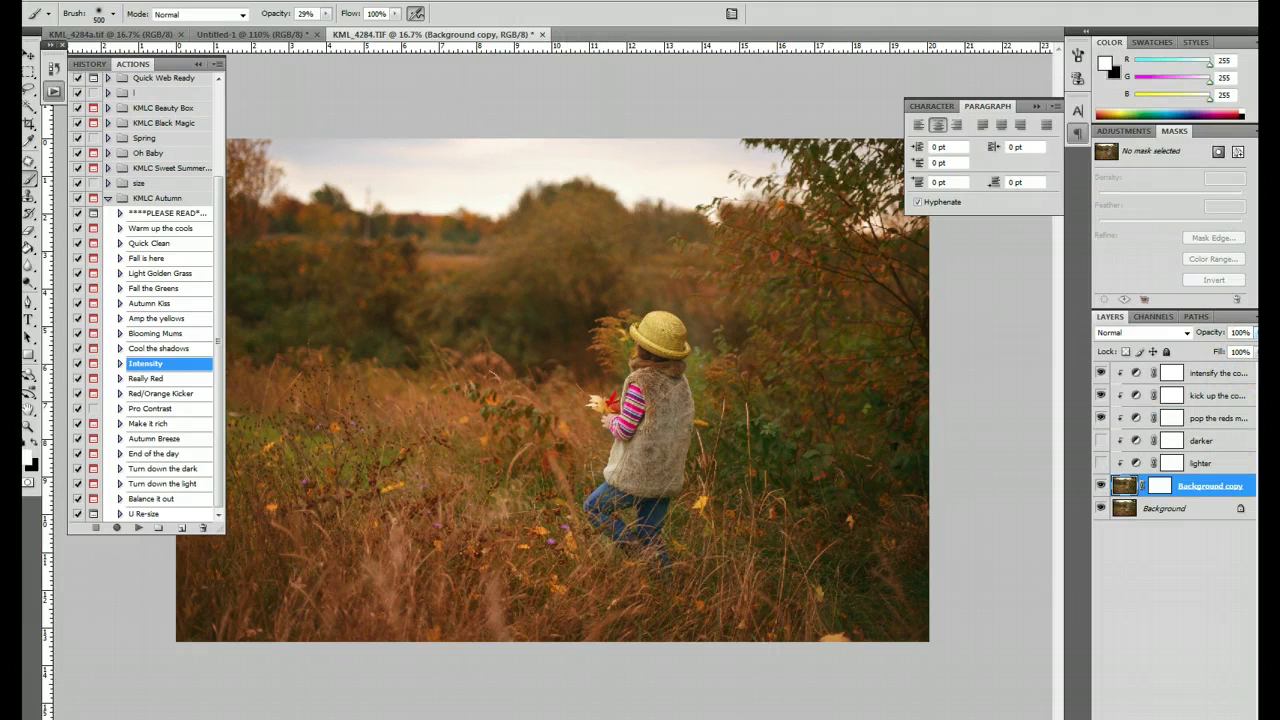
pyautogui.click(1255, 332)
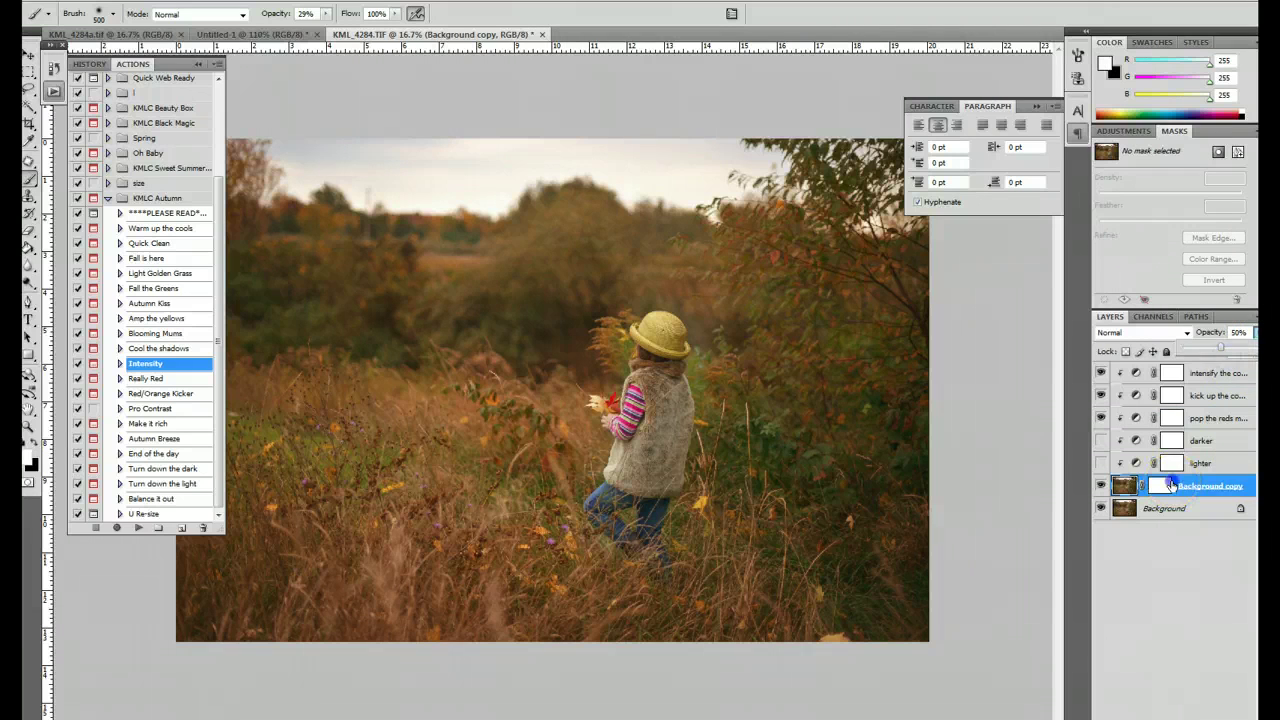
pyautogui.click(599, 617)
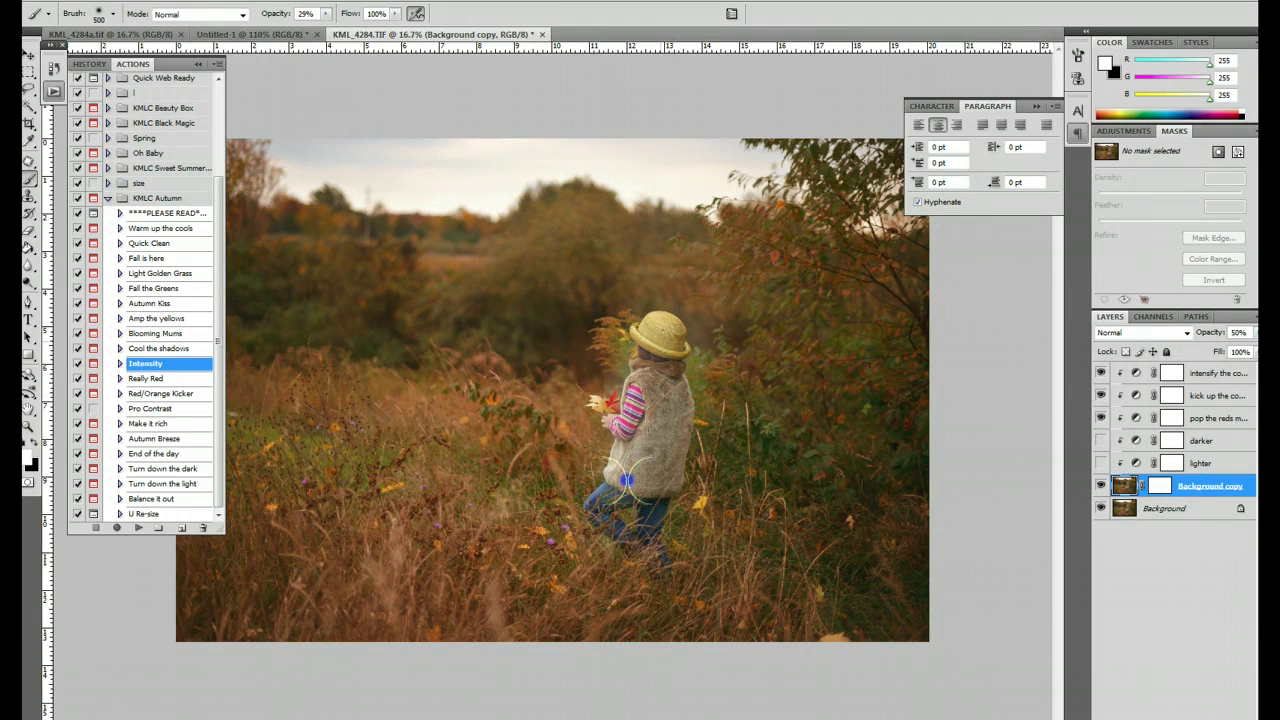
pyautogui.click(79, 0)
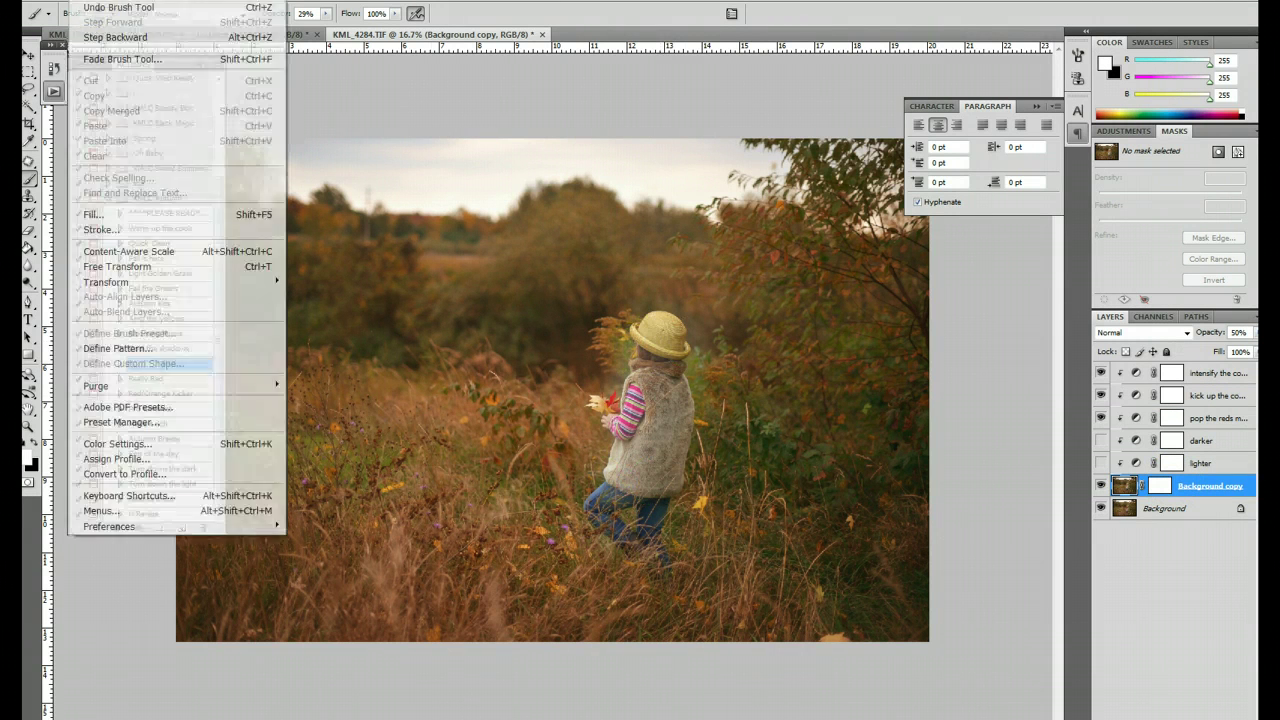
pyautogui.click(121, 38)
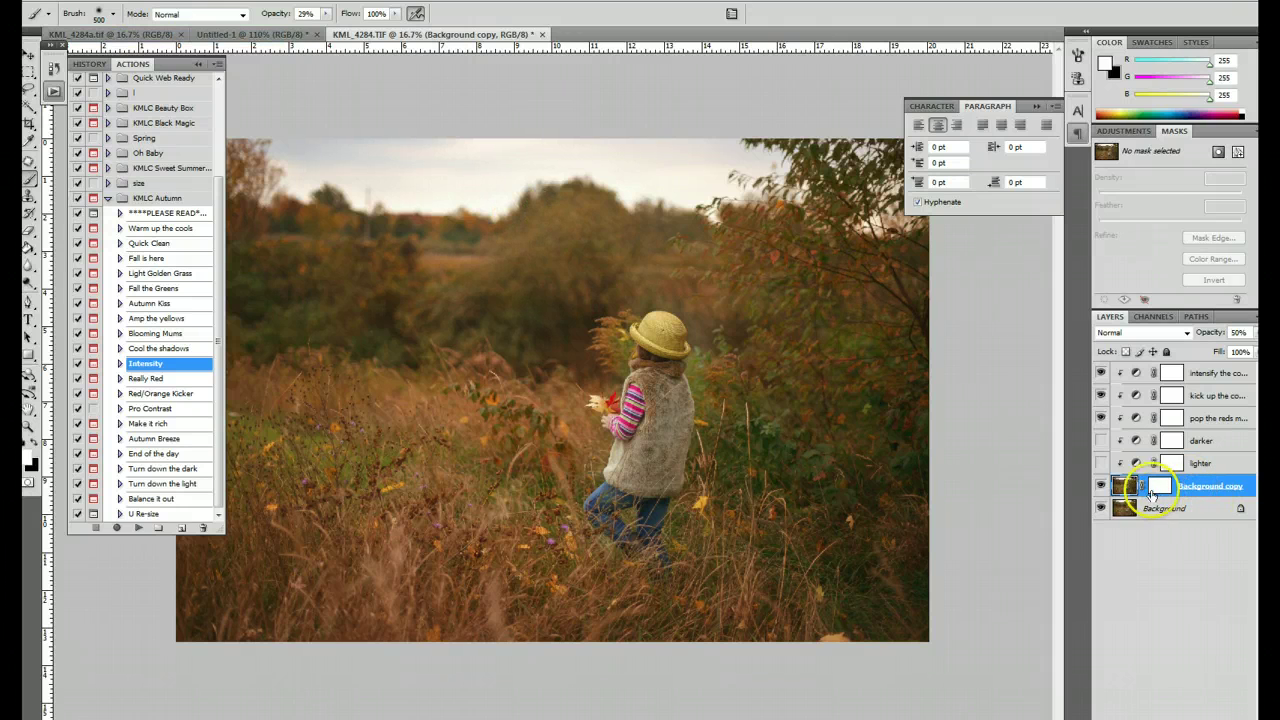
# Paint black on the Background copy layer's mask over the girl's hat, vest, sleeves and jeans with the 29% opacity brush
pyautogui.click(1159, 486)
pyautogui.click(652, 508)
pyautogui.click(661, 396)
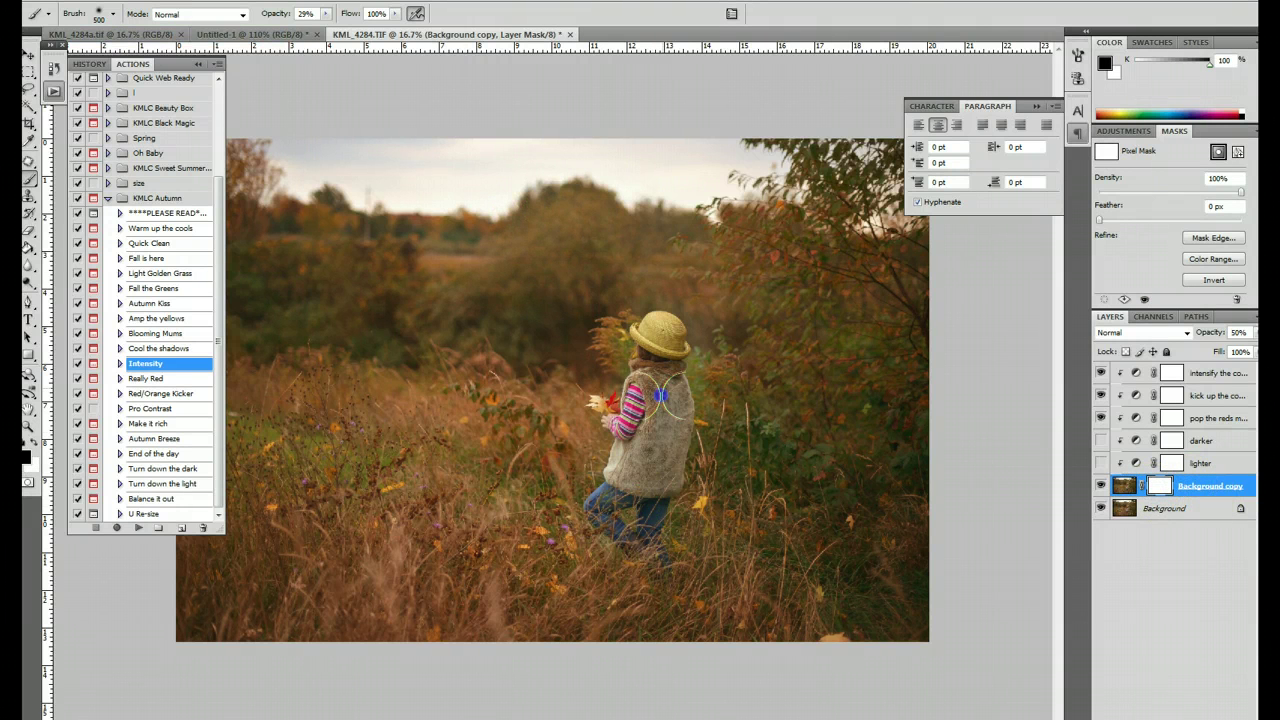
pyautogui.click(623, 454)
pyautogui.click(662, 527)
pyautogui.click(667, 357)
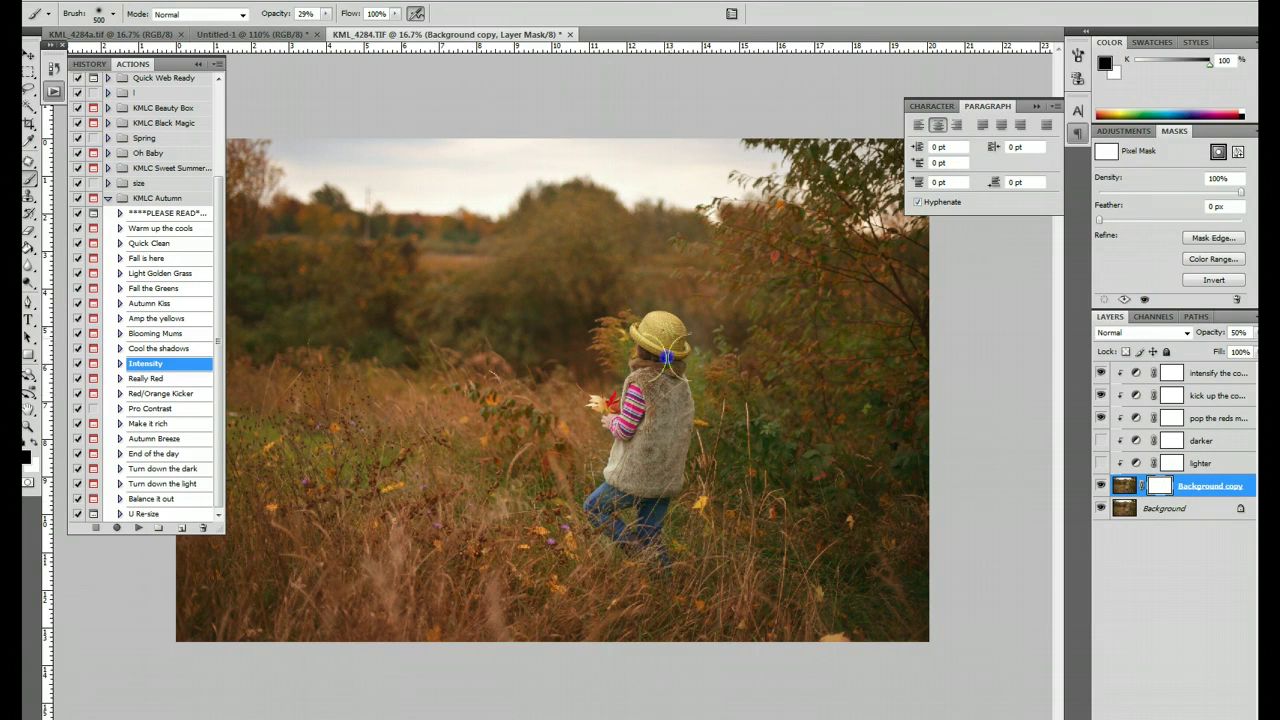
pyautogui.click(627, 411)
pyautogui.click(618, 532)
pyautogui.click(660, 539)
pyautogui.click(666, 351)
pyautogui.click(647, 422)
pyautogui.click(636, 526)
pyautogui.click(631, 403)
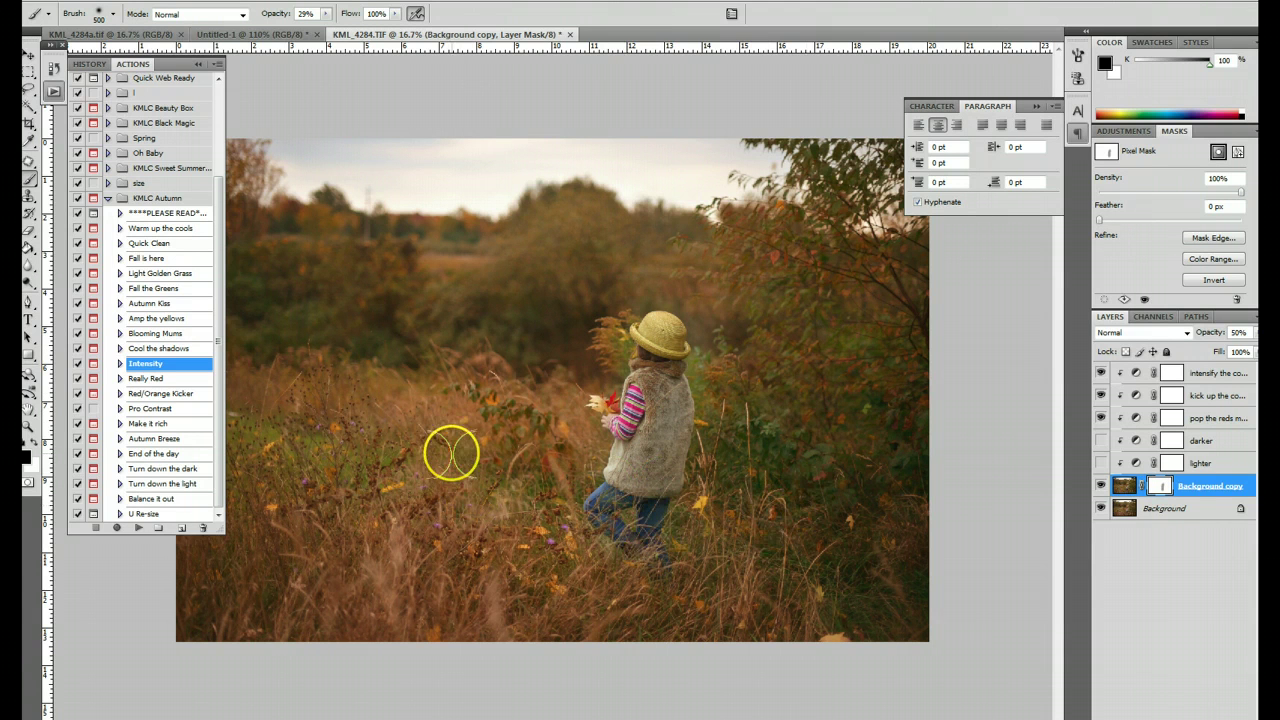
# Paint black on the Background copy layer's mask over the field grass and the large tree beside the girl
pyautogui.click(543, 415)
pyautogui.click(467, 385)
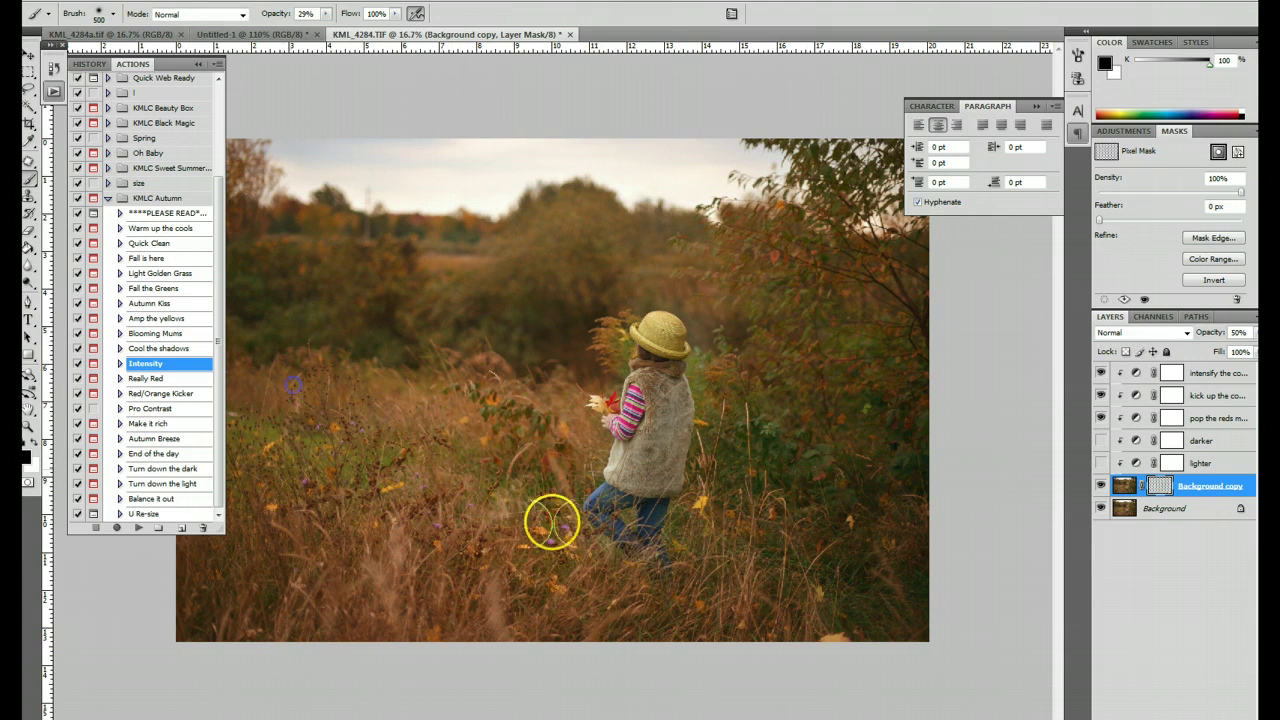
pyautogui.click(540, 617)
pyautogui.click(355, 593)
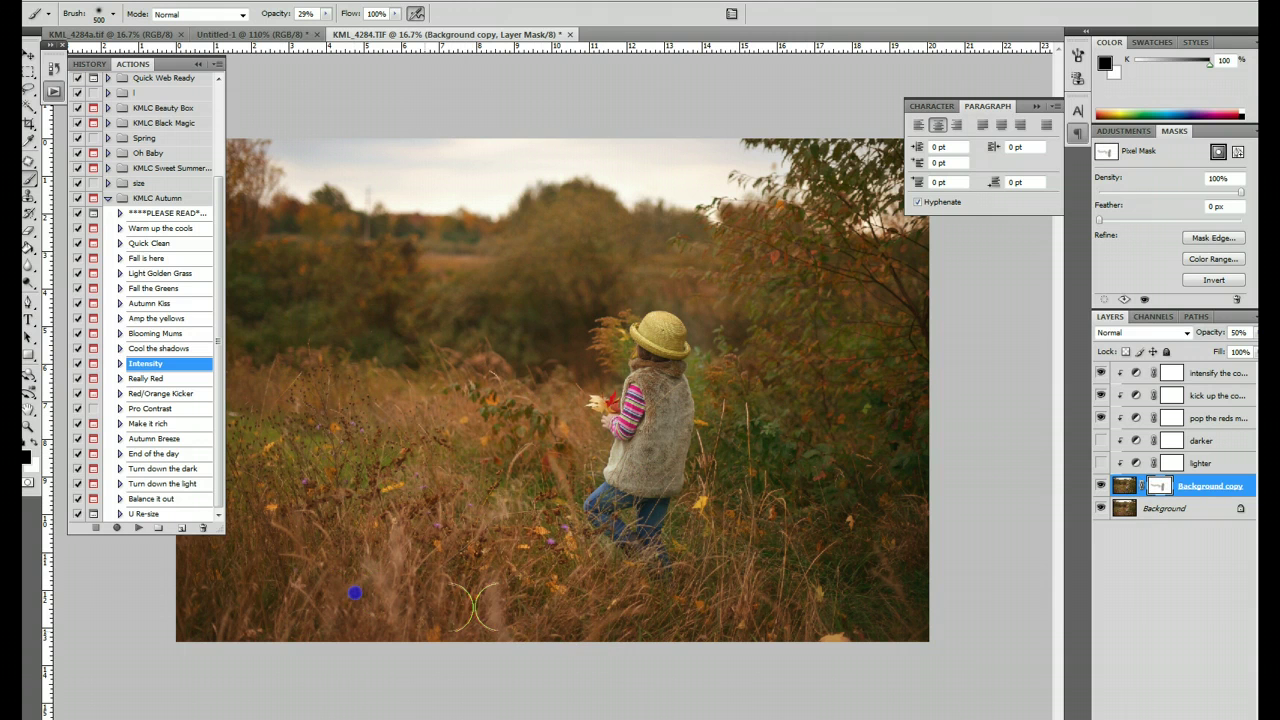
pyautogui.click(813, 470)
pyautogui.click(875, 326)
# Paint black on the Background copy layer's mask over the distant treeline, the field's left edge and the girl, and compare with the layer hidden
pyautogui.click(531, 273)
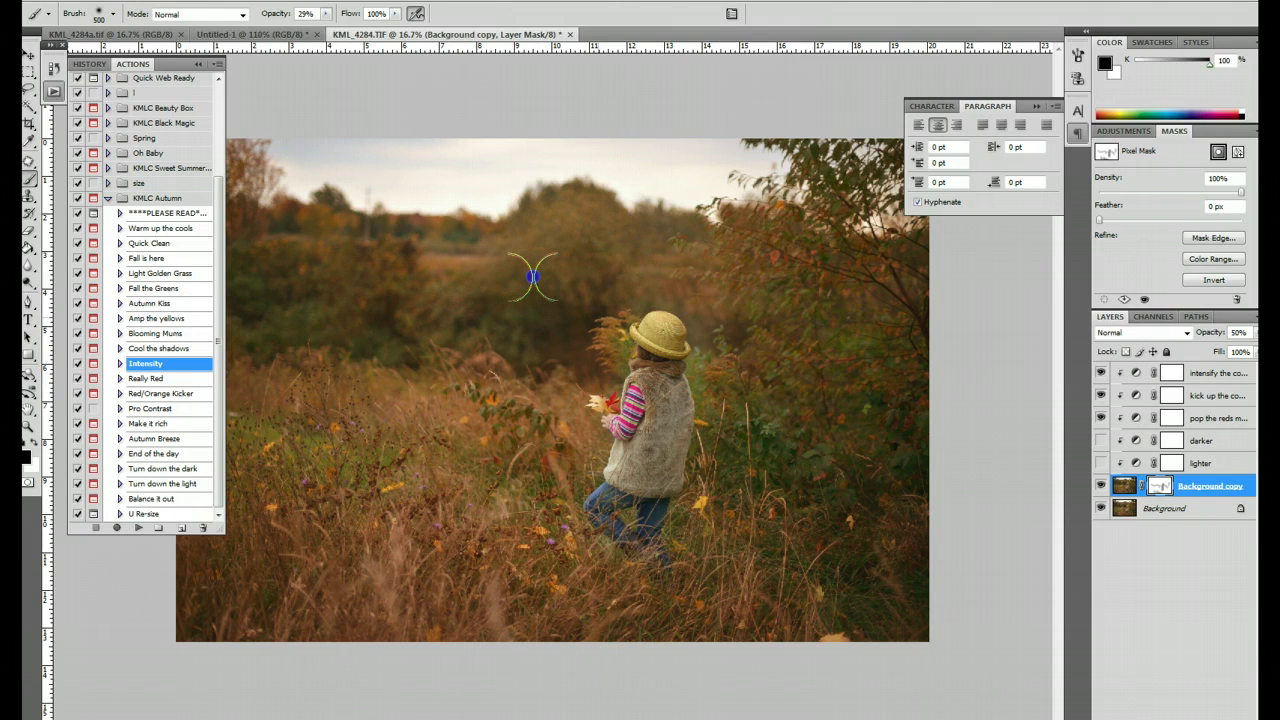
pyautogui.click(627, 286)
pyautogui.click(440, 246)
pyautogui.click(309, 290)
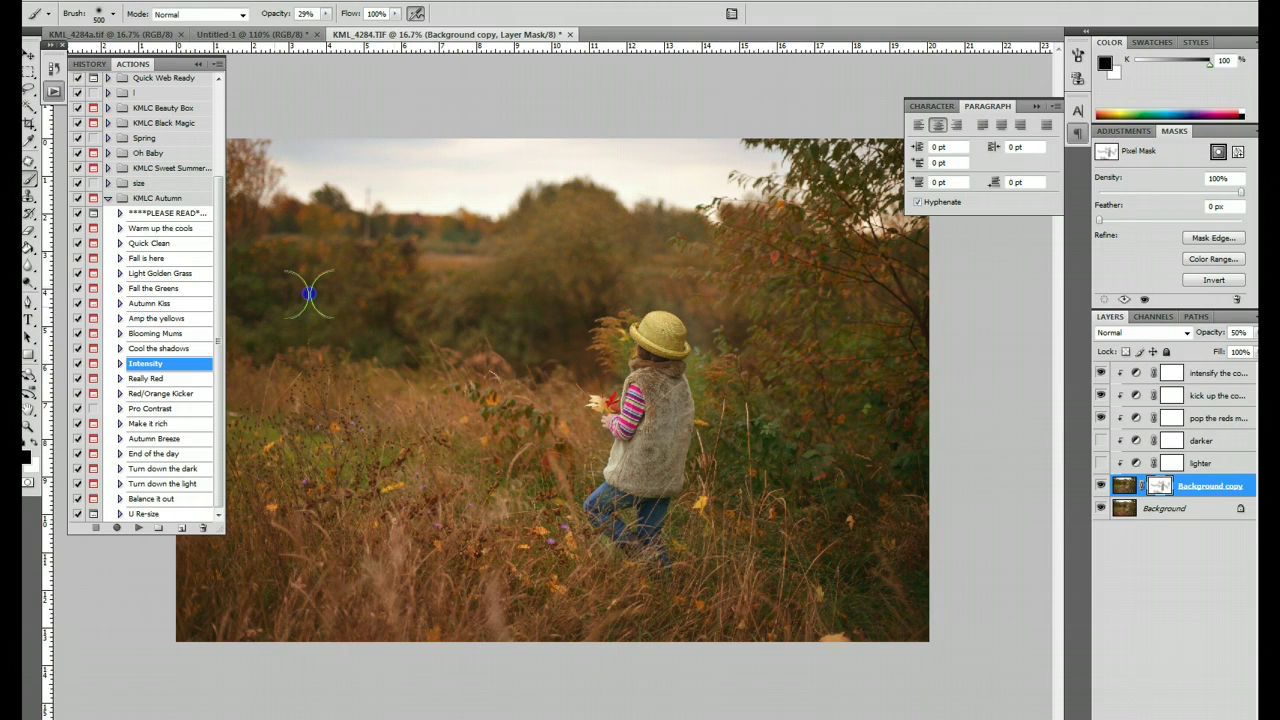
pyautogui.click(250, 310)
pyautogui.click(373, 405)
pyautogui.click(279, 368)
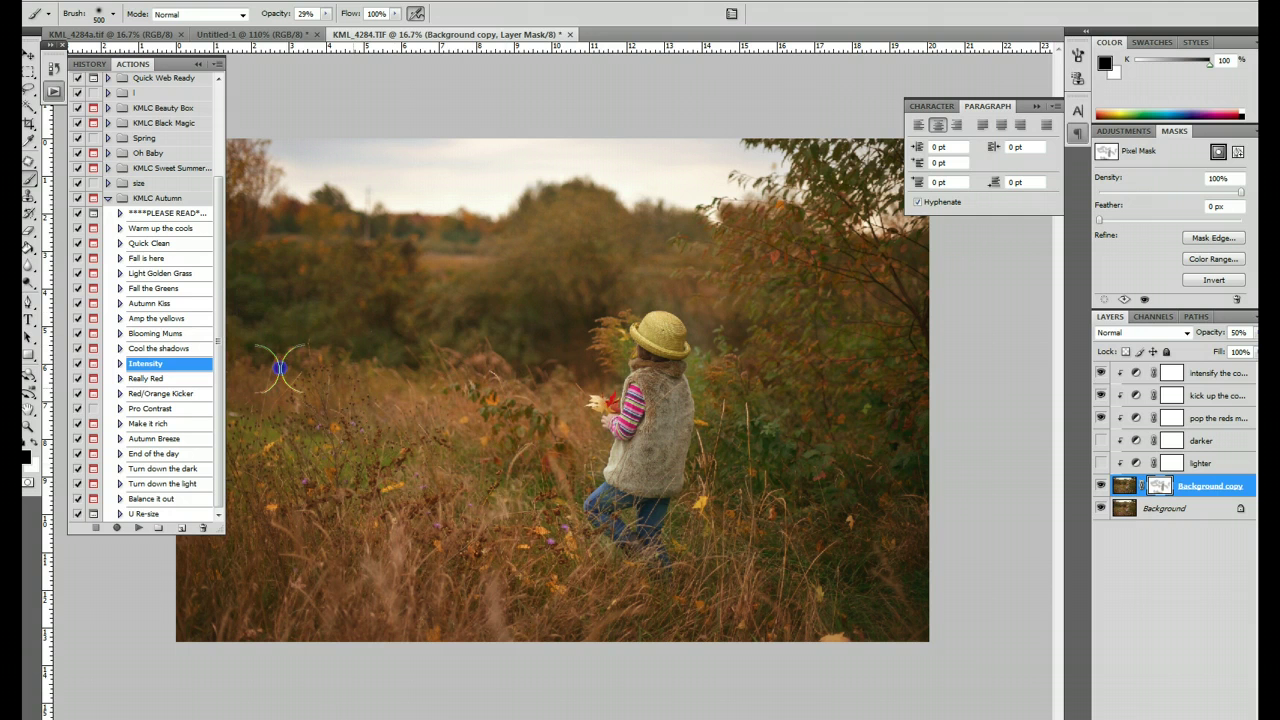
pyautogui.click(655, 391)
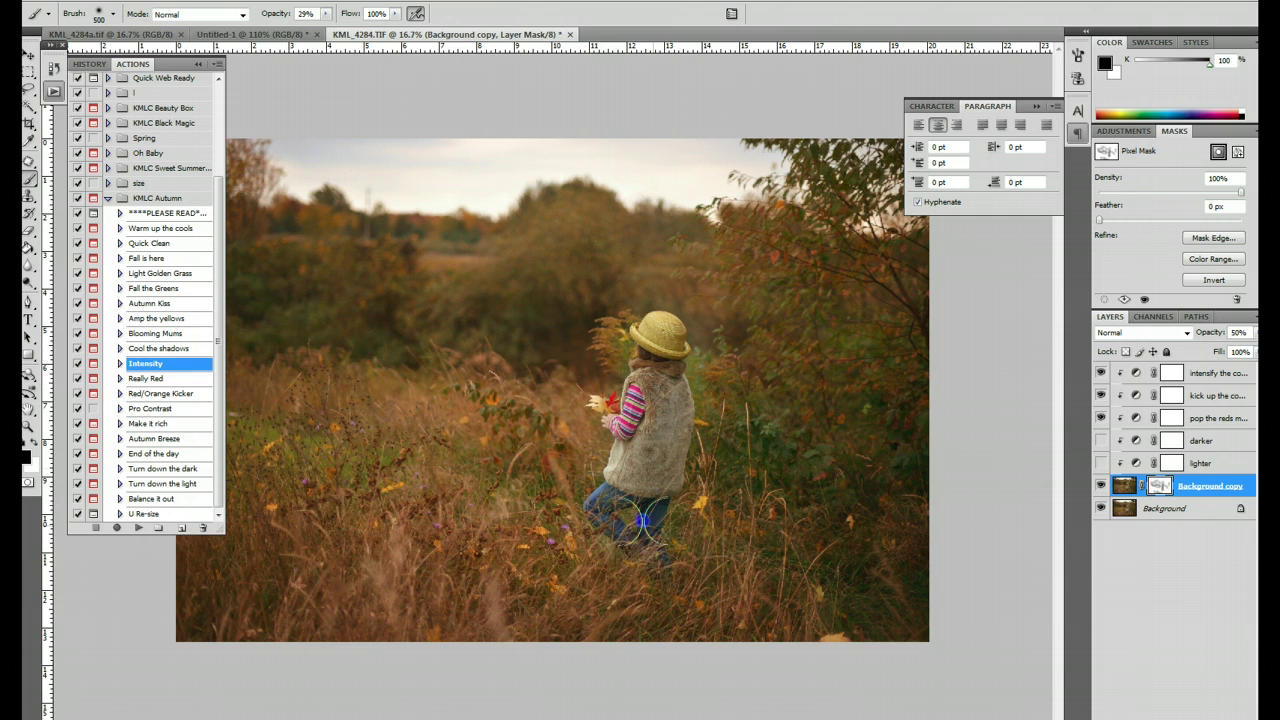
pyautogui.click(1101, 486)
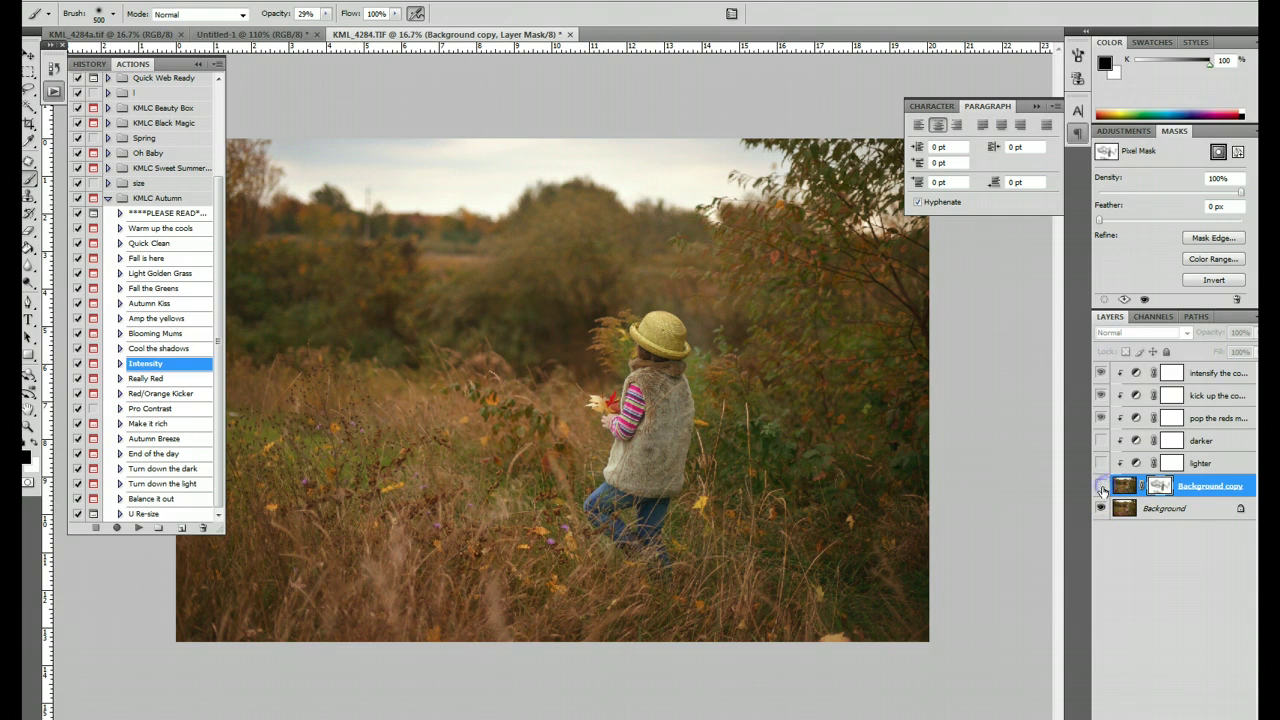
pyautogui.click(1101, 486)
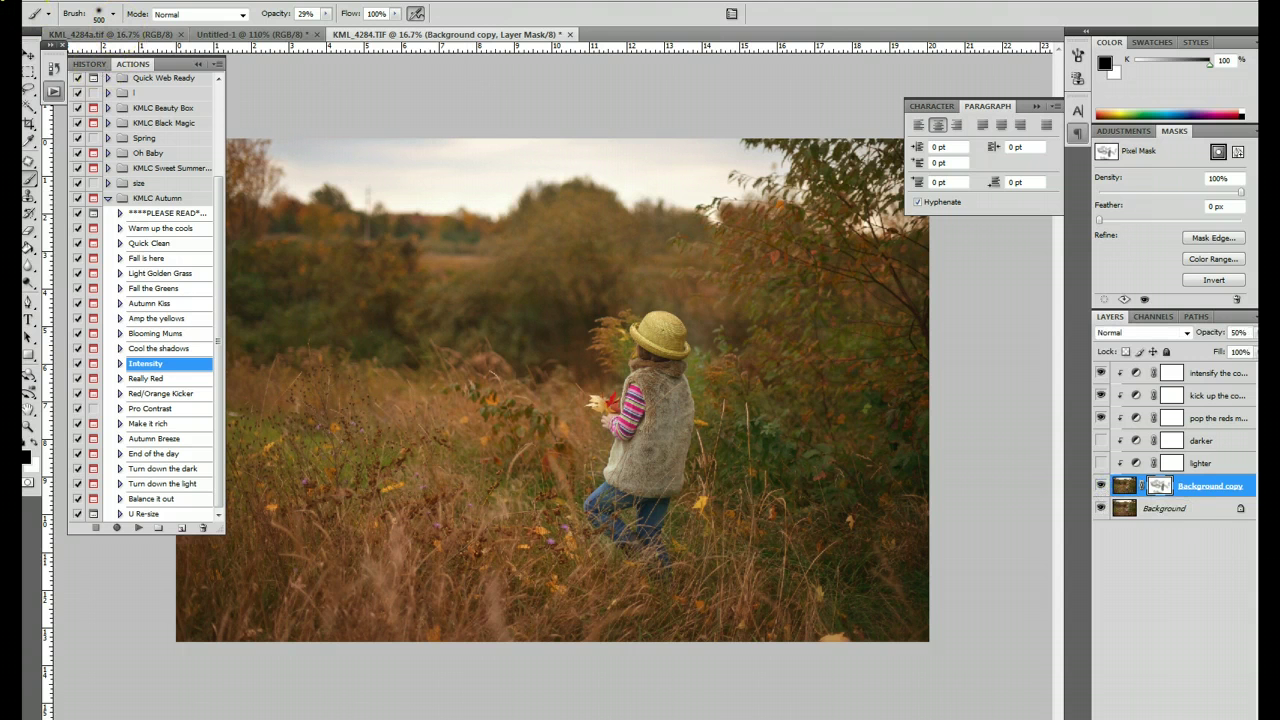
# Flatten the image, discarding the hidden layers
pyautogui.click(150, 0)
pyautogui.click(190, 500)
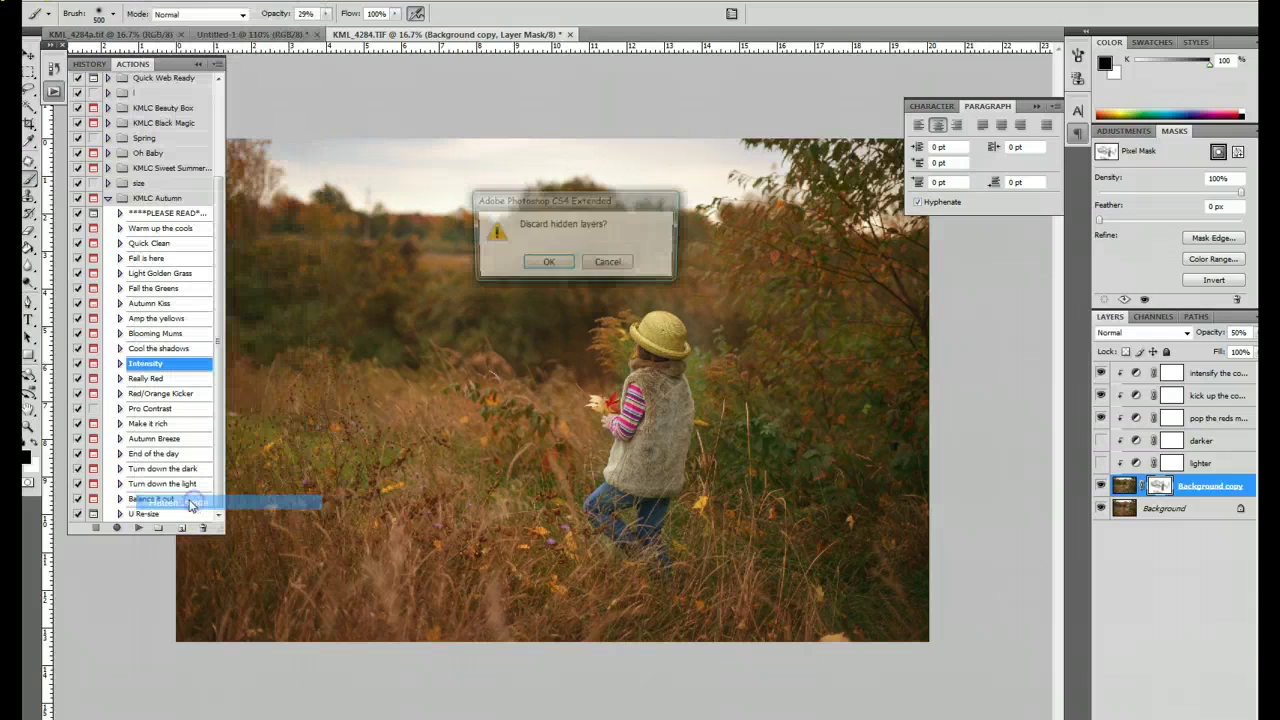
pyautogui.click(555, 264)
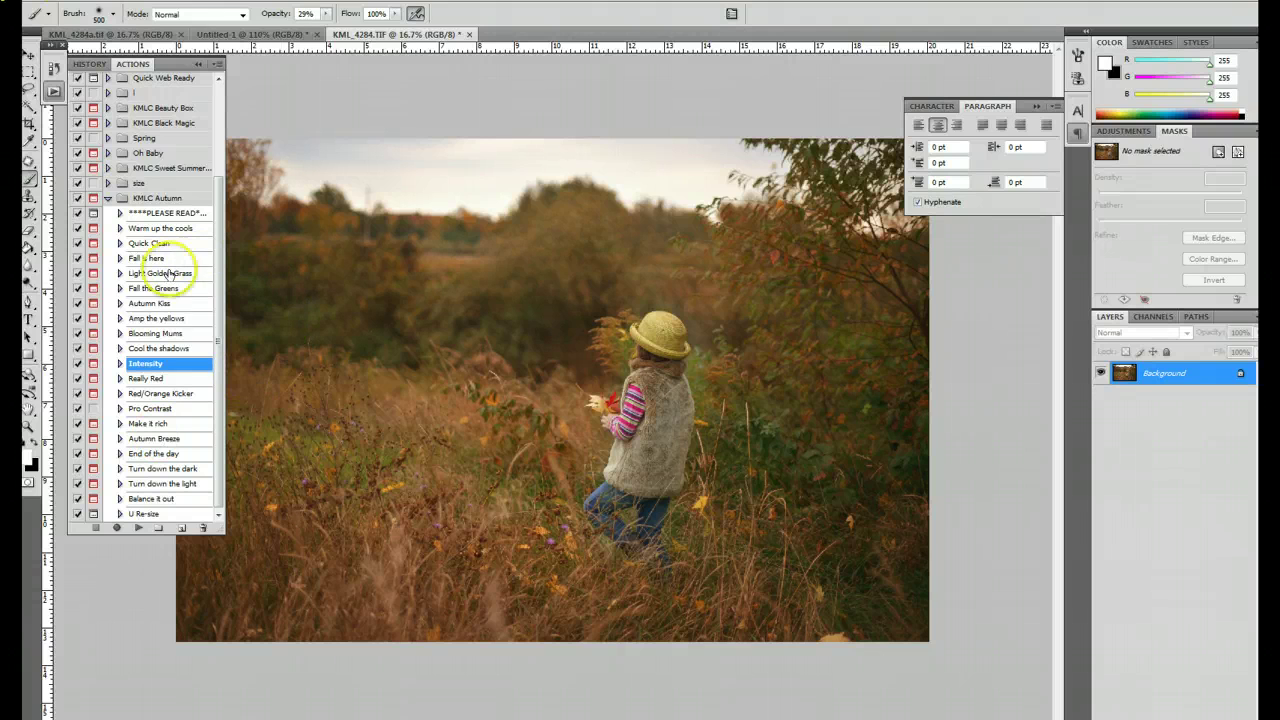
# Run the Amp the yellows action from the KMLC Autumn set through its message
pyautogui.click(155, 319)
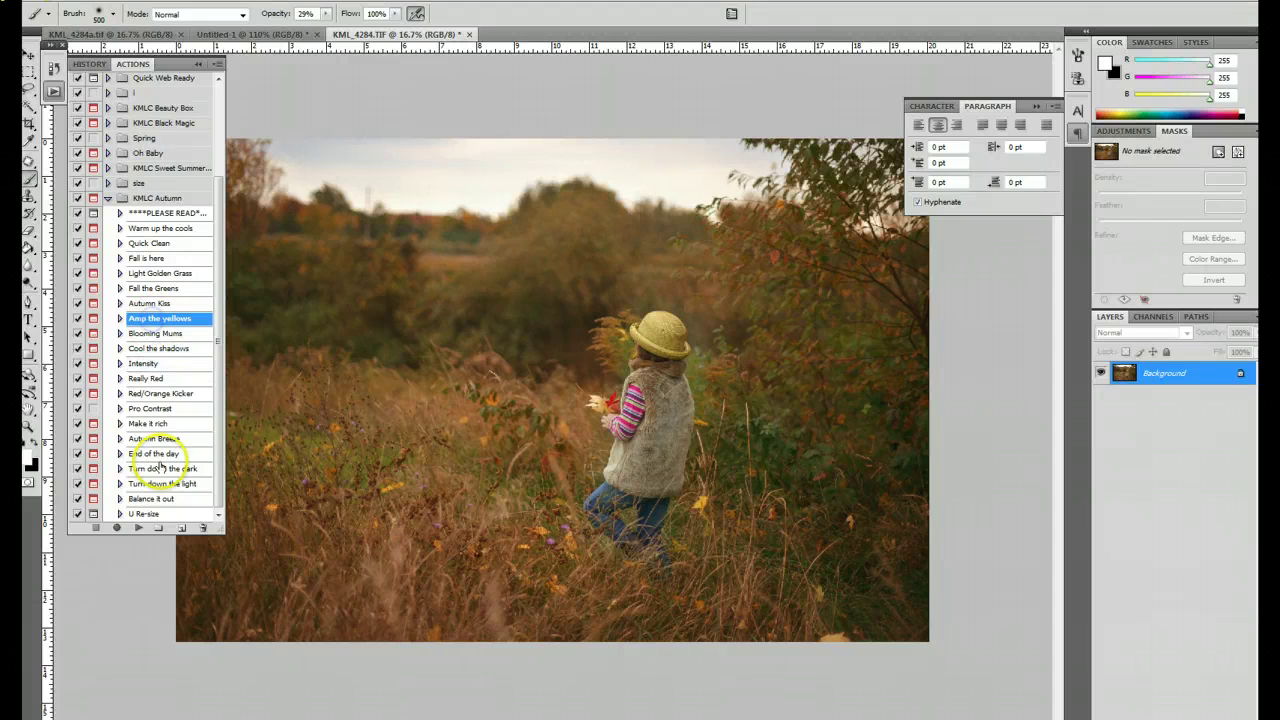
pyautogui.click(138, 527)
pyautogui.click(624, 283)
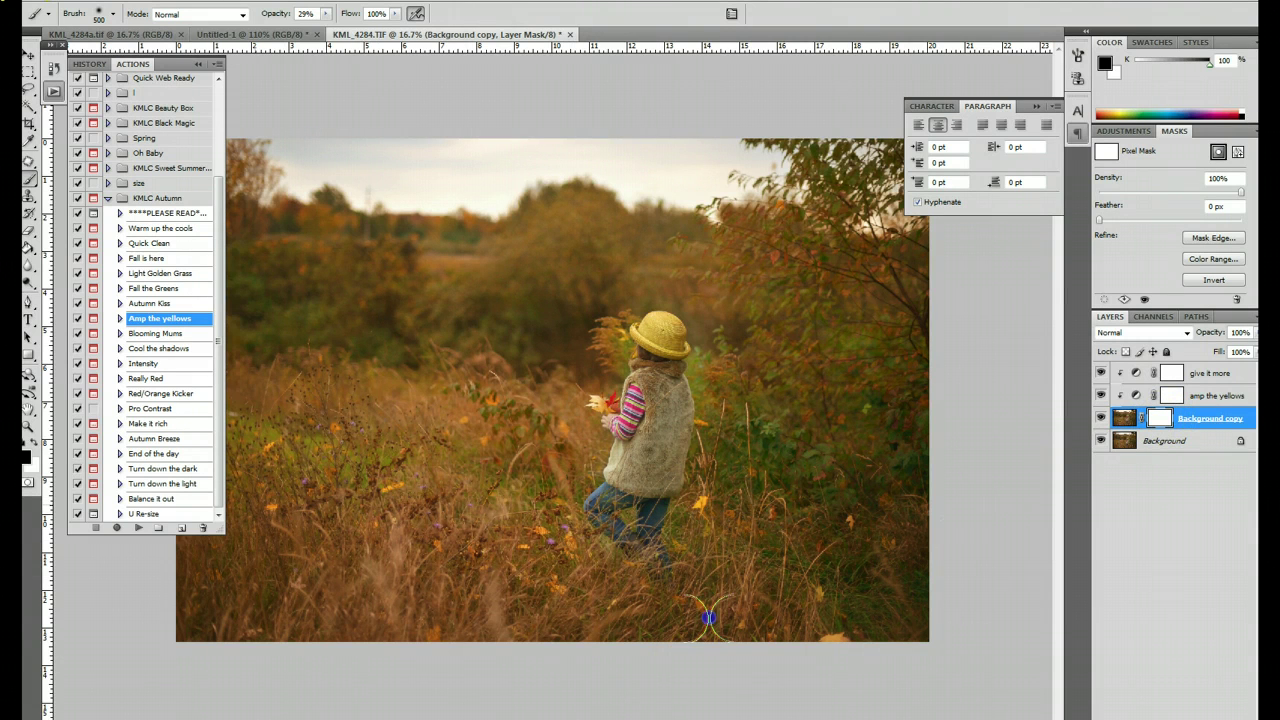
# Set the brush opacity to 83% and paint black on the Background copy layer's mask over the field grass
pyautogui.click(326, 15)
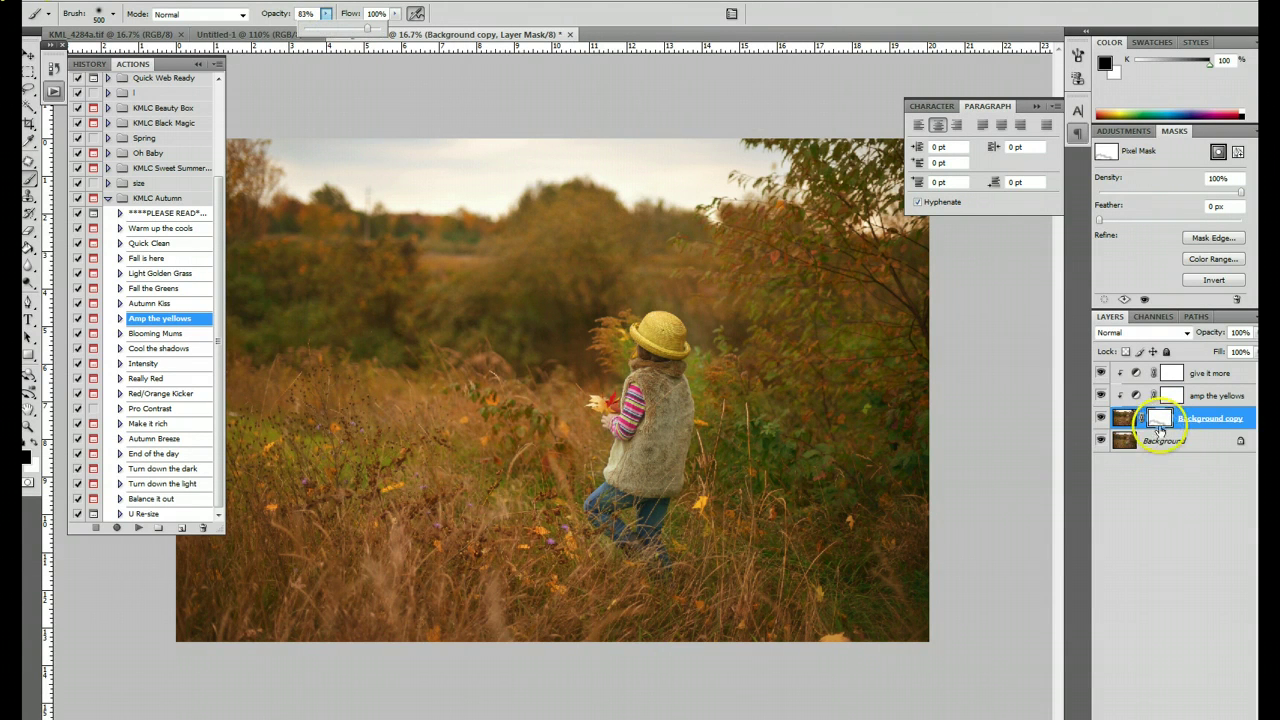
pyautogui.click(868, 580)
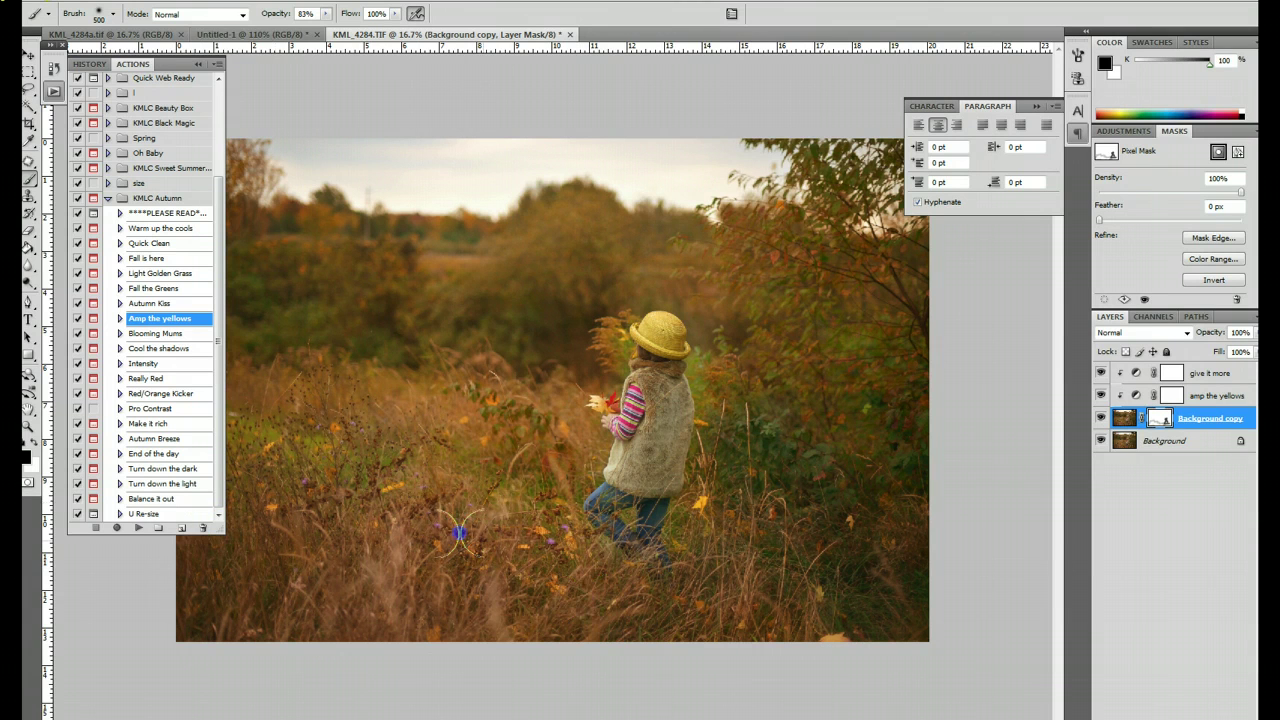
pyautogui.moveTo(459, 533)
pyautogui.mouseDown()
pyautogui.moveTo(509, 520)
pyautogui.moveTo(542, 488)
pyautogui.mouseUp()
# Hide the give it more layer and compare the image with the Background copy layer off and on
pyautogui.click(1103, 373)
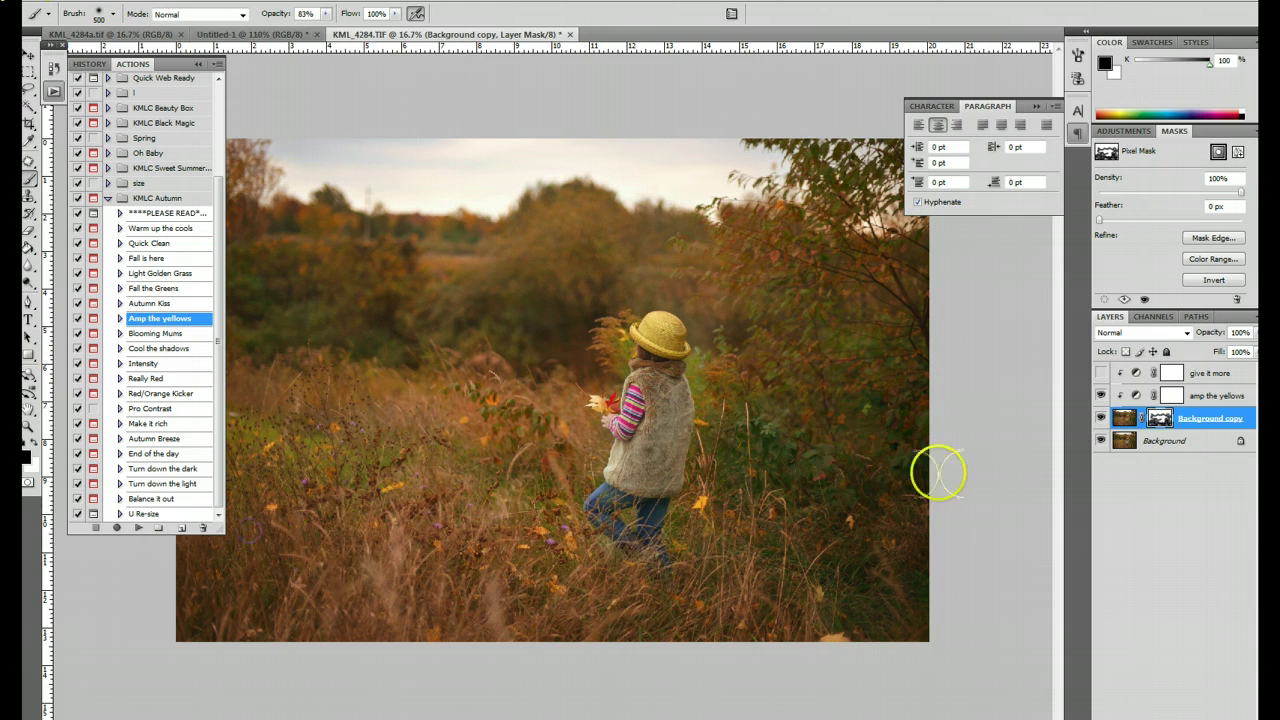
pyautogui.click(1101, 418)
pyautogui.click(1101, 418)
# Paint black on the Background copy layer's mask over the girl, treeline, large tree and foreground grass, and compare with the layer hidden
pyautogui.click(656, 343)
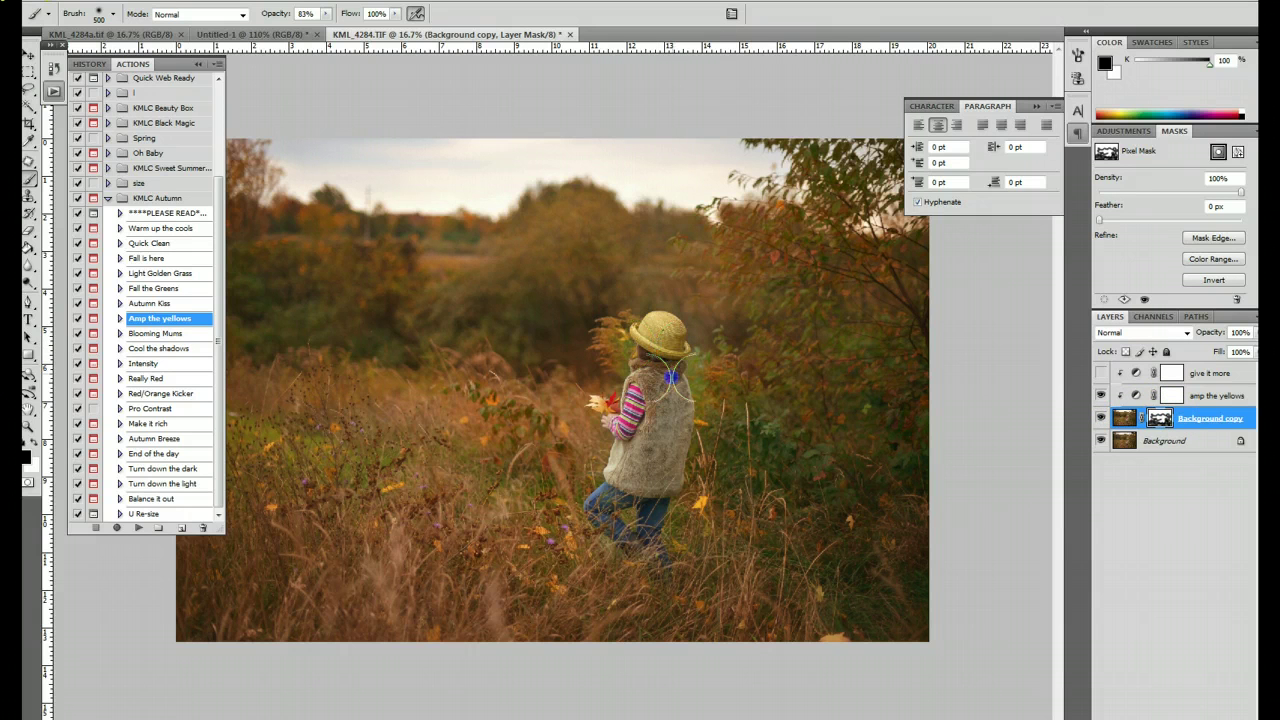
pyautogui.click(527, 333)
pyautogui.click(413, 323)
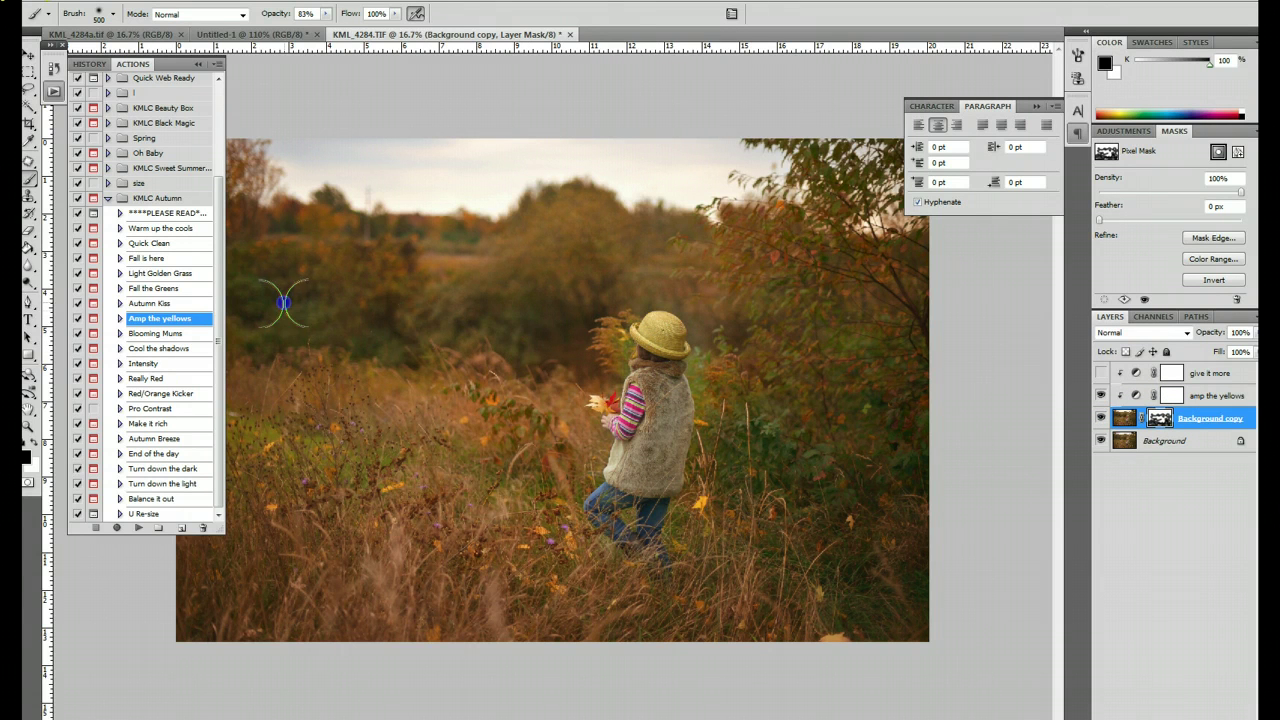
pyautogui.click(524, 354)
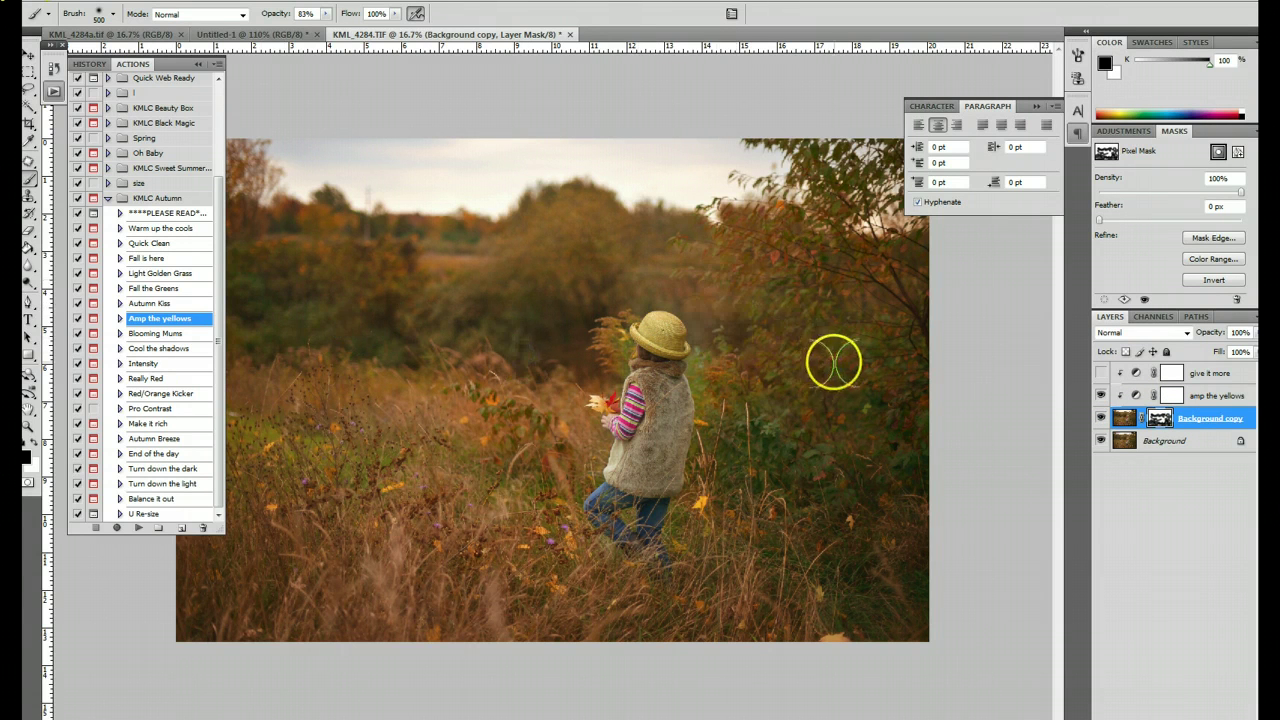
pyautogui.click(644, 655)
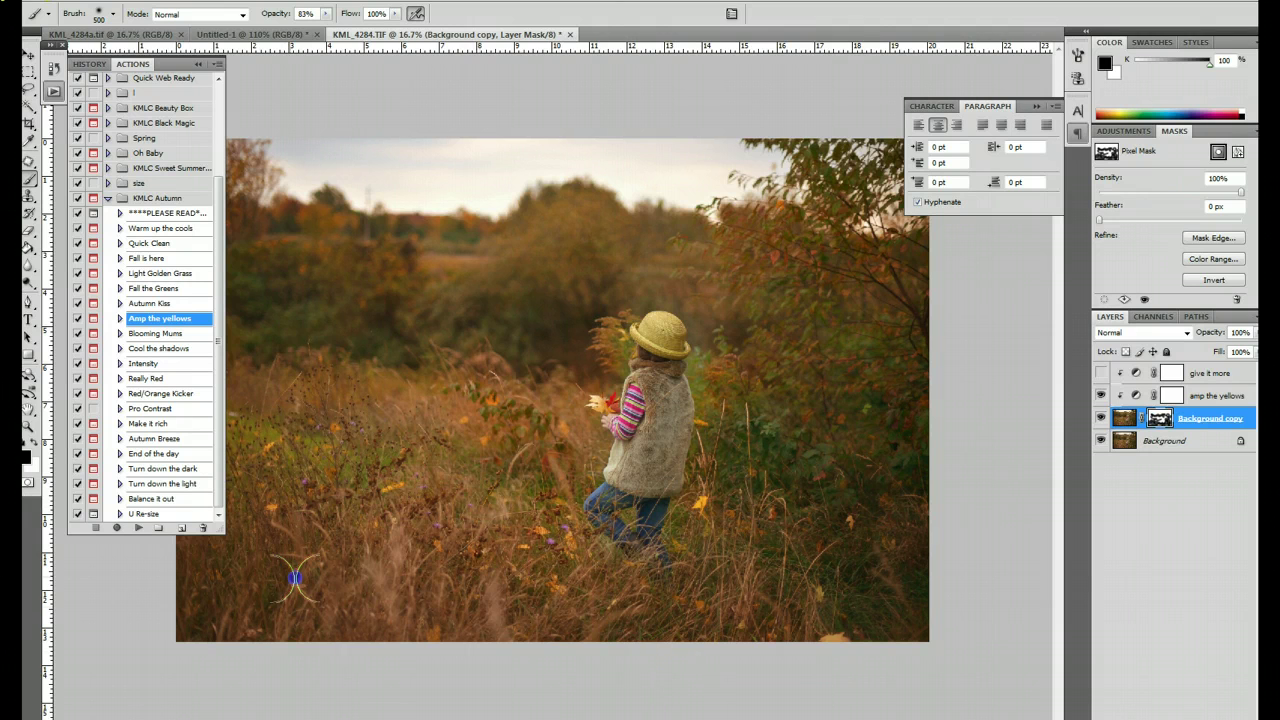
pyautogui.click(184, 532)
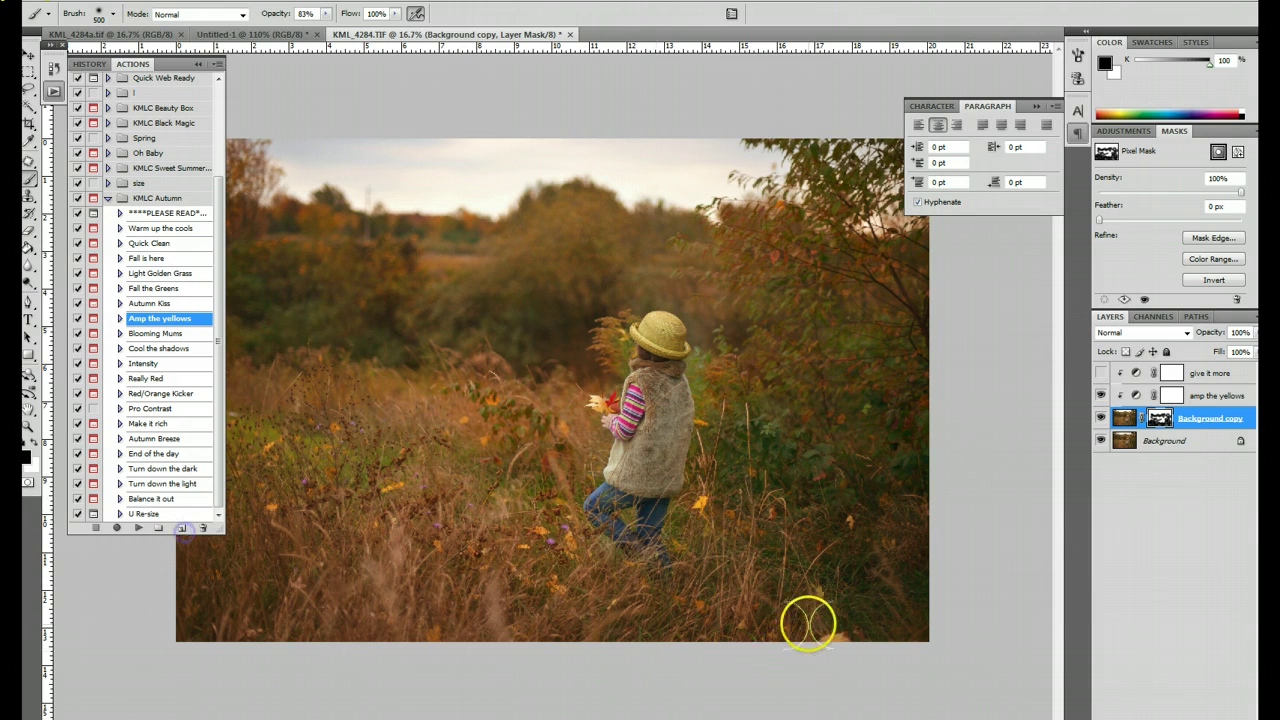
pyautogui.click(884, 384)
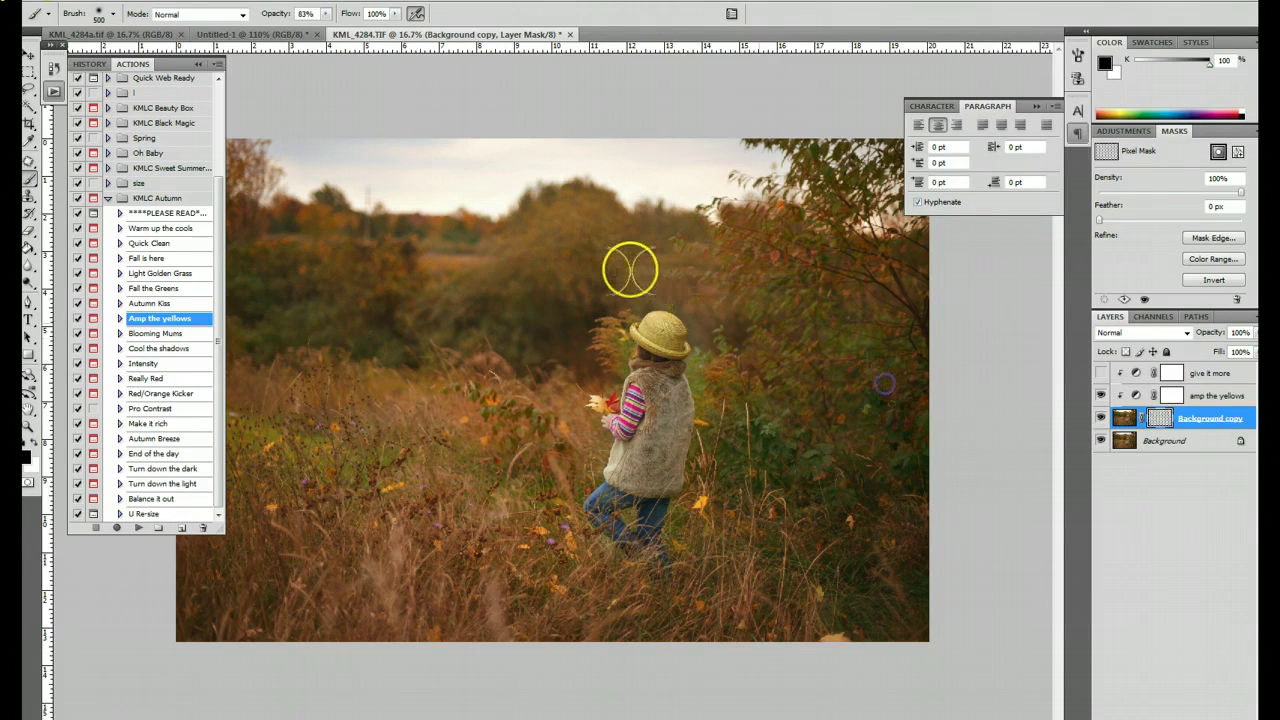
pyautogui.click(570, 316)
pyautogui.click(386, 341)
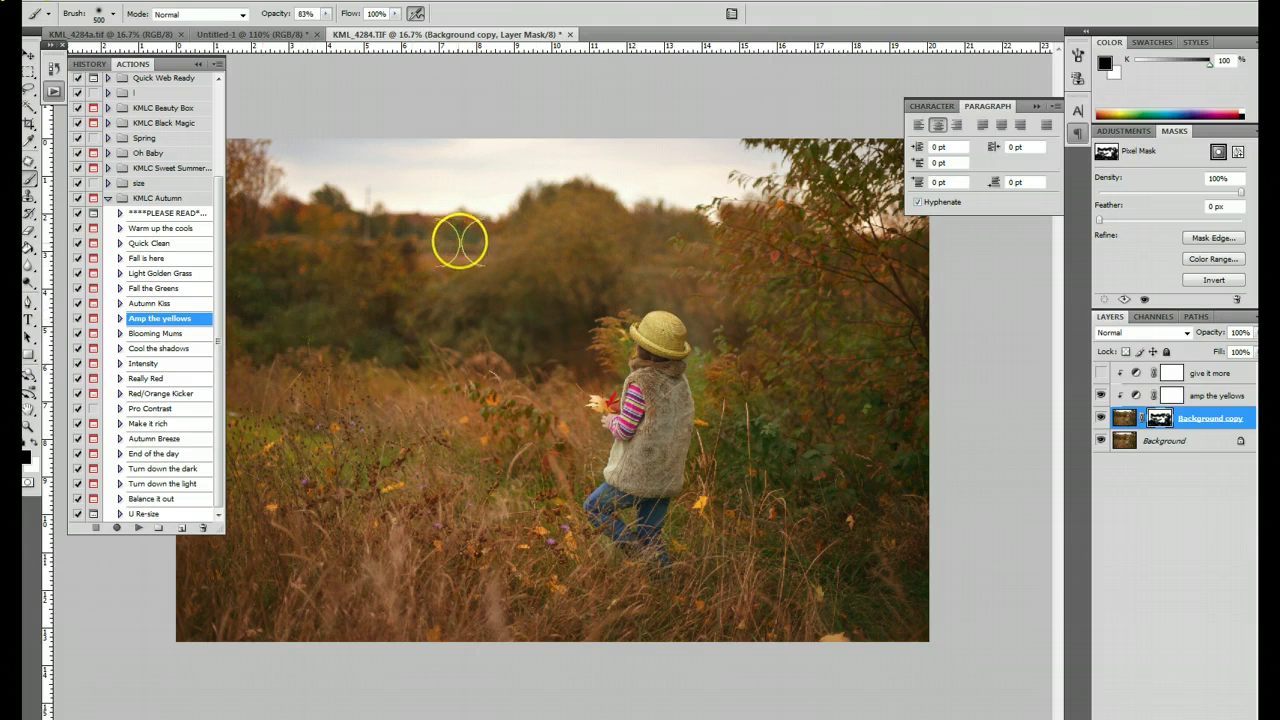
pyautogui.click(1100, 418)
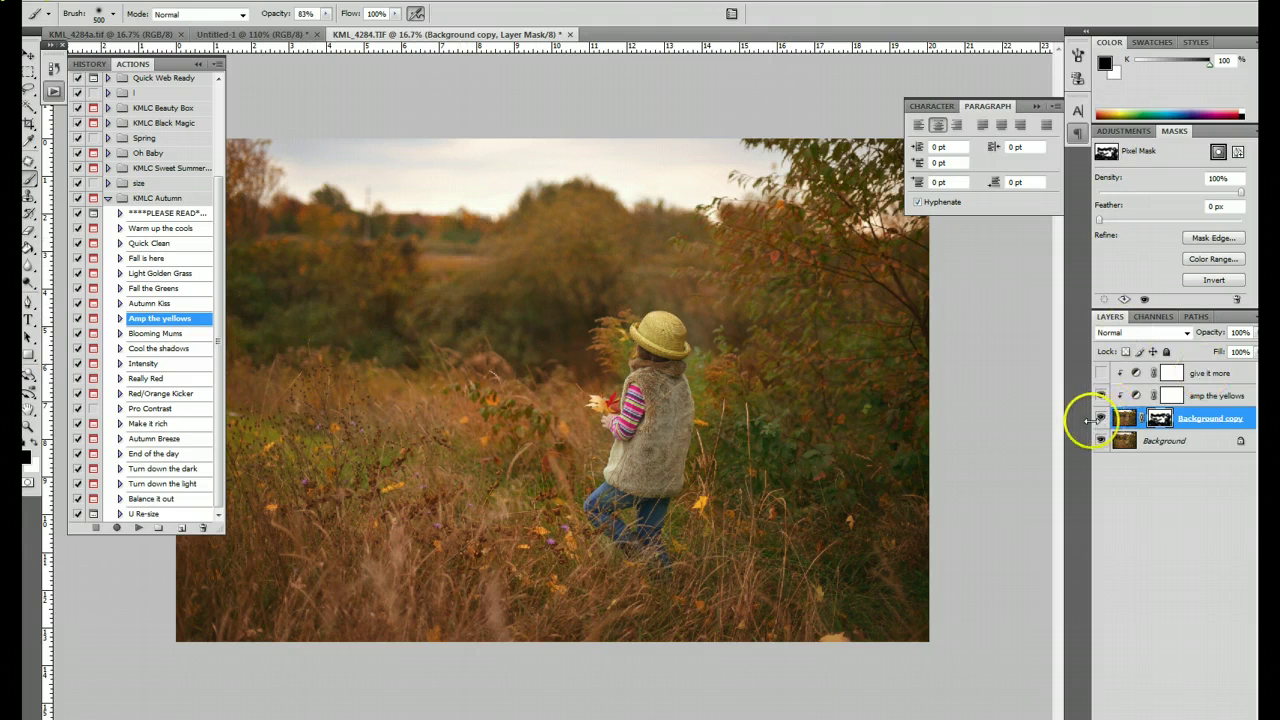
pyautogui.click(1100, 418)
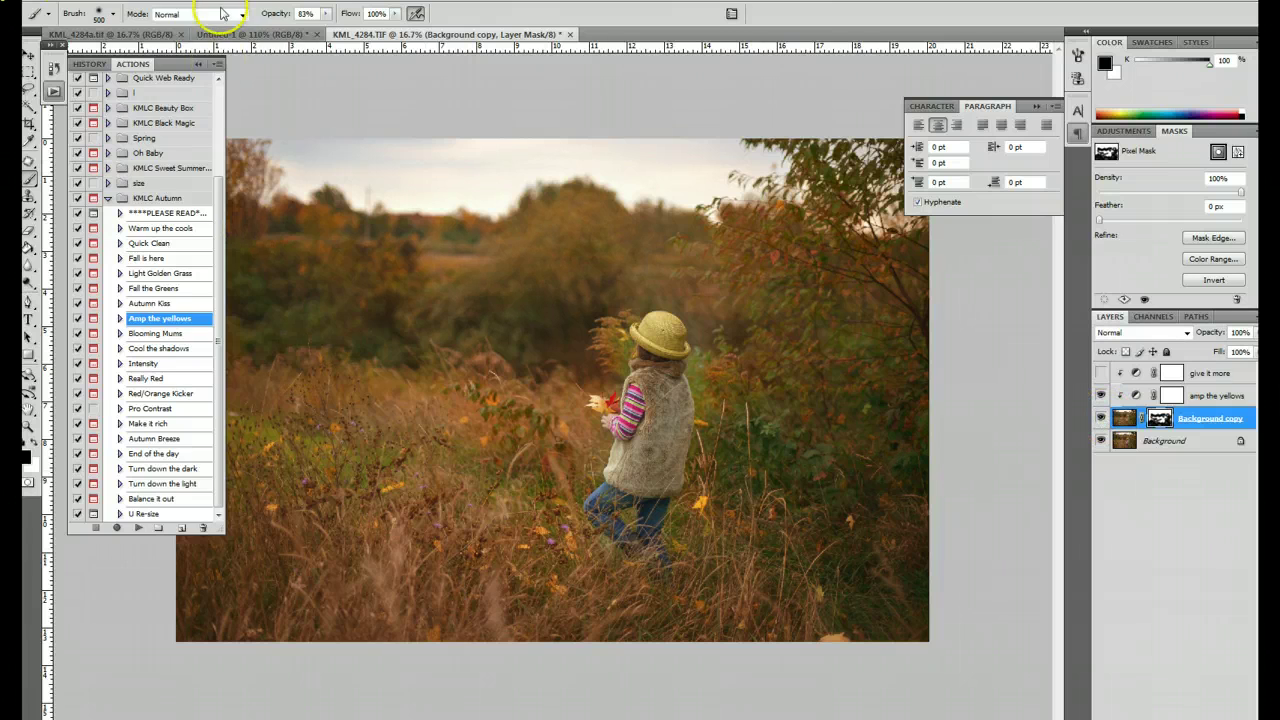
# Flatten the image again, discarding the hidden give it more layer
pyautogui.click(145, 0)
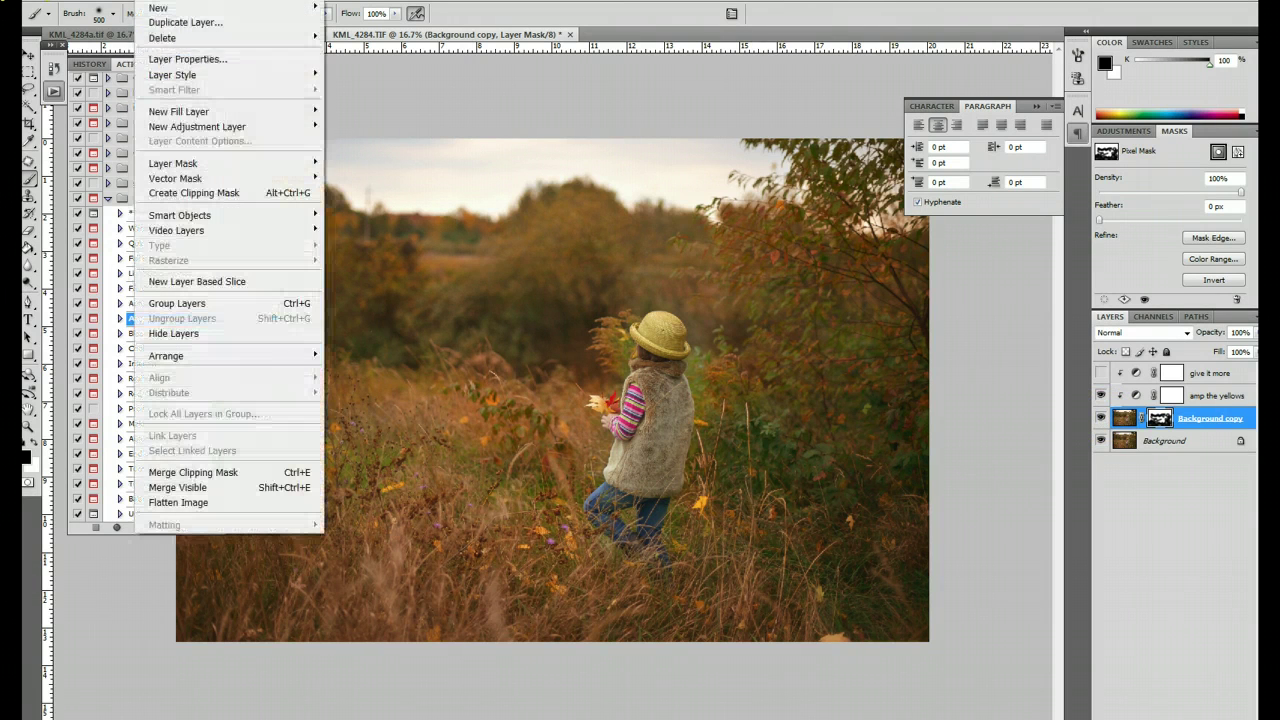
pyautogui.click(165, 503)
pyautogui.click(549, 260)
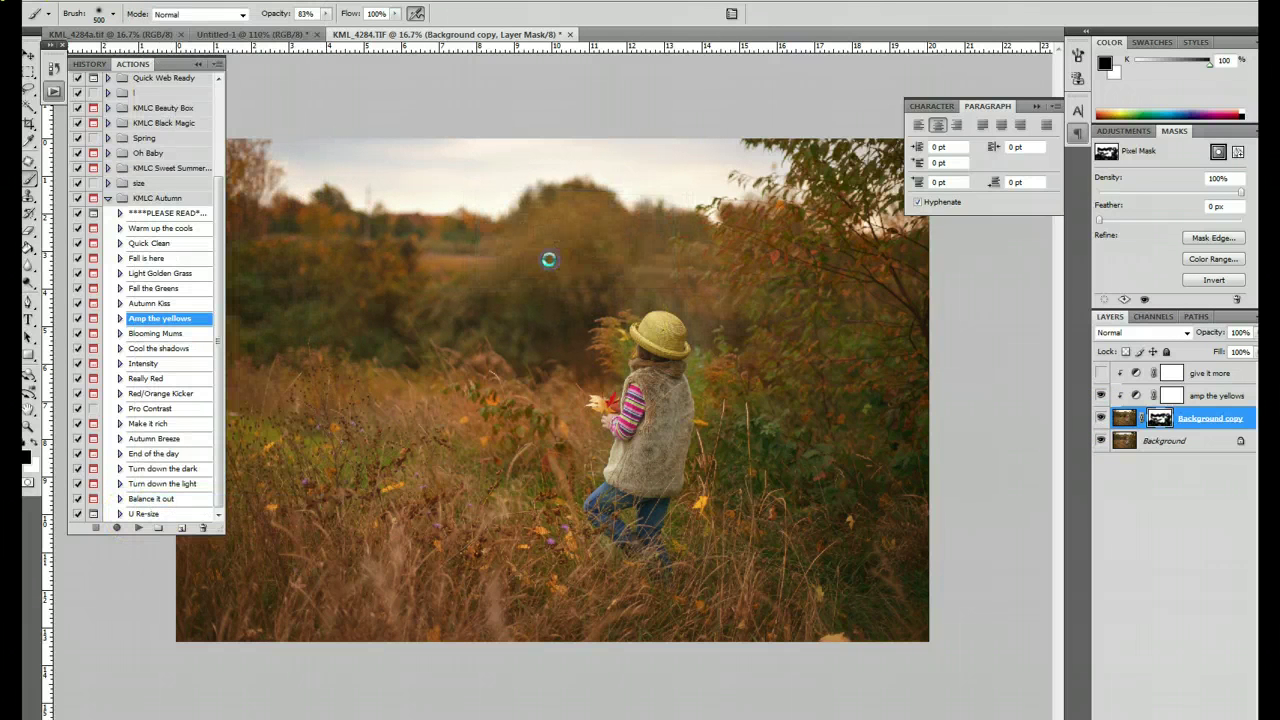
# Run the Cool the shadows action from the KMLC Autumn set through its message
pyautogui.click(160, 348)
pyautogui.click(138, 527)
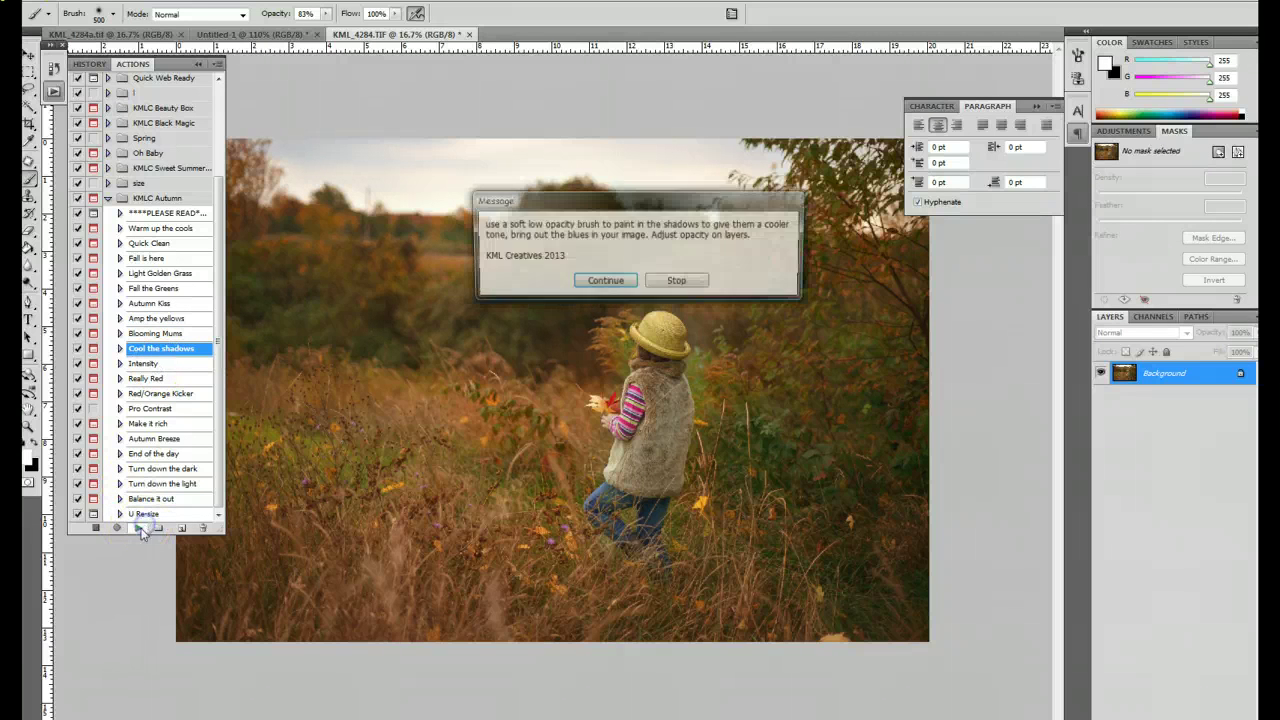
pyautogui.click(605, 281)
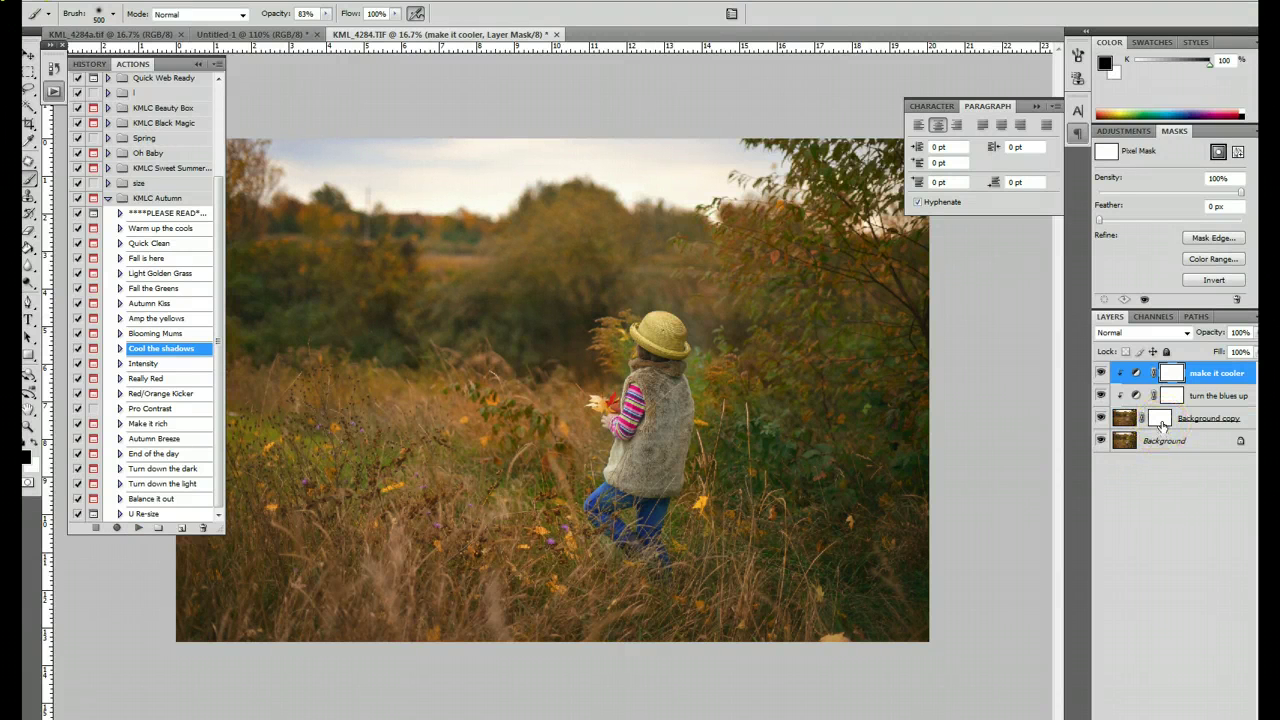
# Toggle the visibility of the Background copy and make it cooler layers to compare their effect
pyautogui.click(1101, 419)
pyautogui.click(1100, 372)
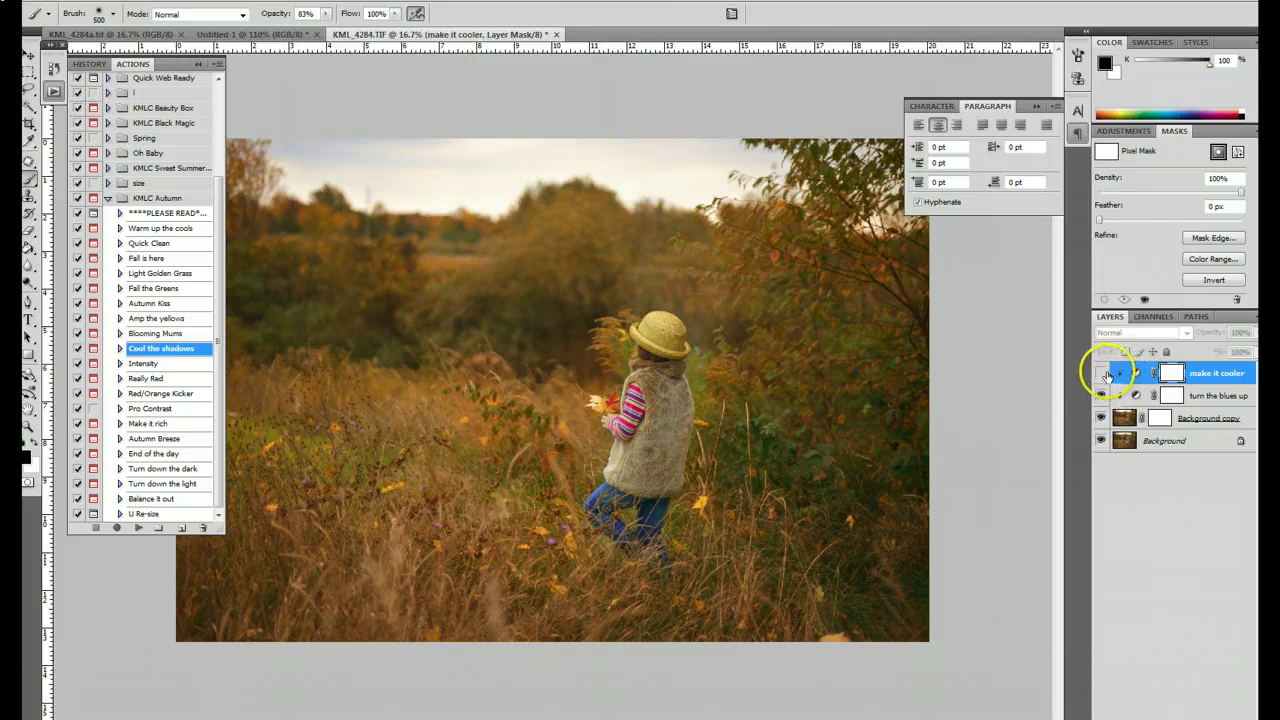
pyautogui.click(1100, 372)
# Paint black on the Background copy layer's mask over the girl's jeans at 83% brush opacity, and over the trees and grass at 42%
pyautogui.click(1160, 418)
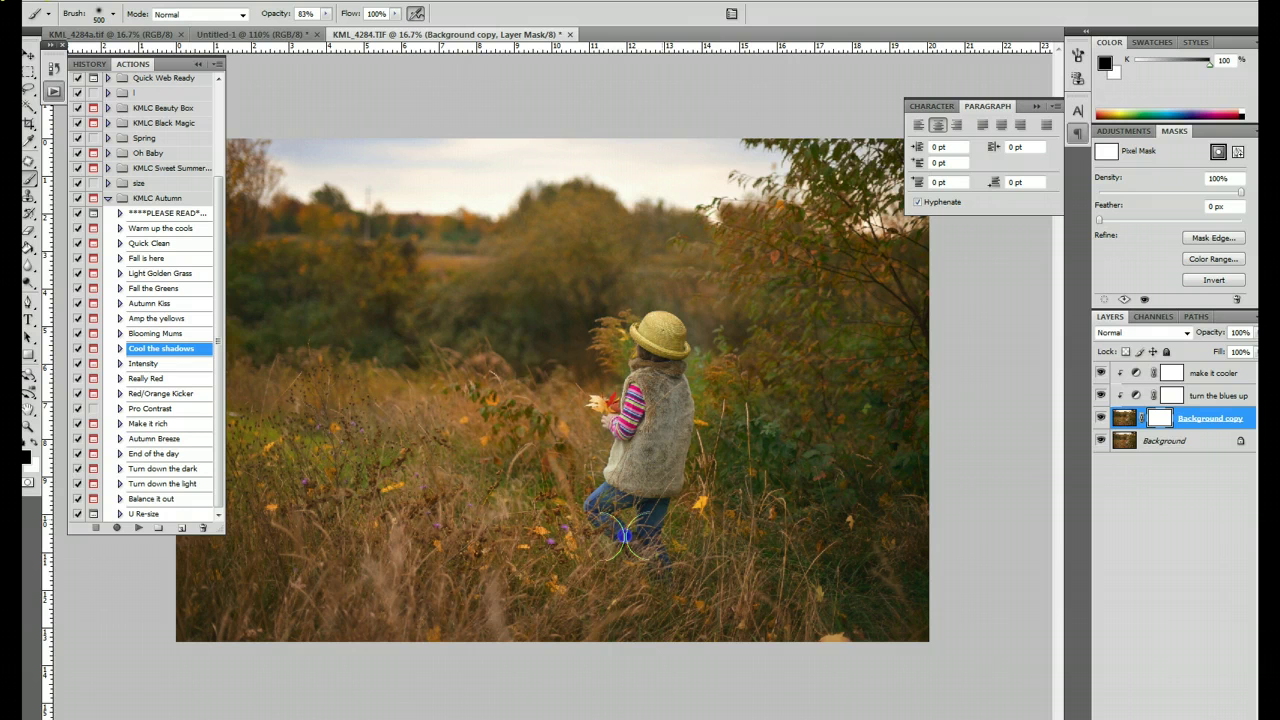
pyautogui.moveTo(622, 537)
pyautogui.mouseDown()
pyautogui.moveTo(651, 560)
pyautogui.moveTo(610, 497)
pyautogui.moveTo(641, 540)
pyautogui.mouseUp()
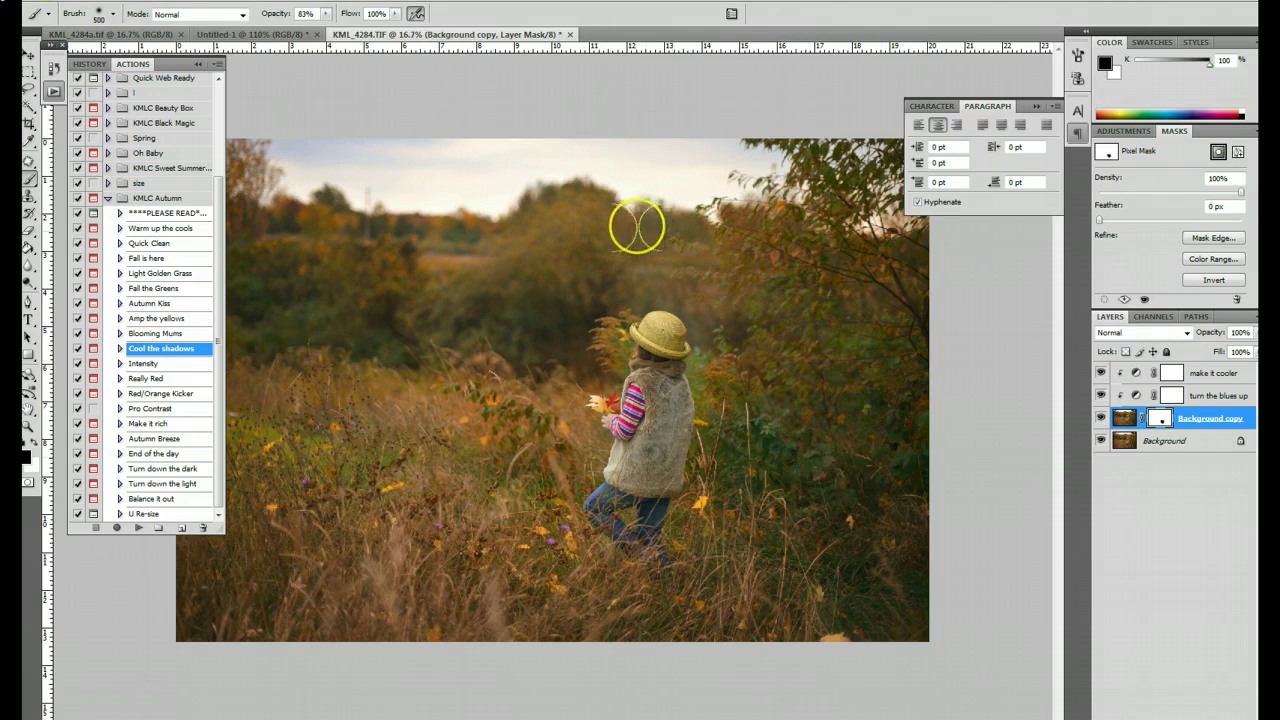
pyautogui.click(325, 14)
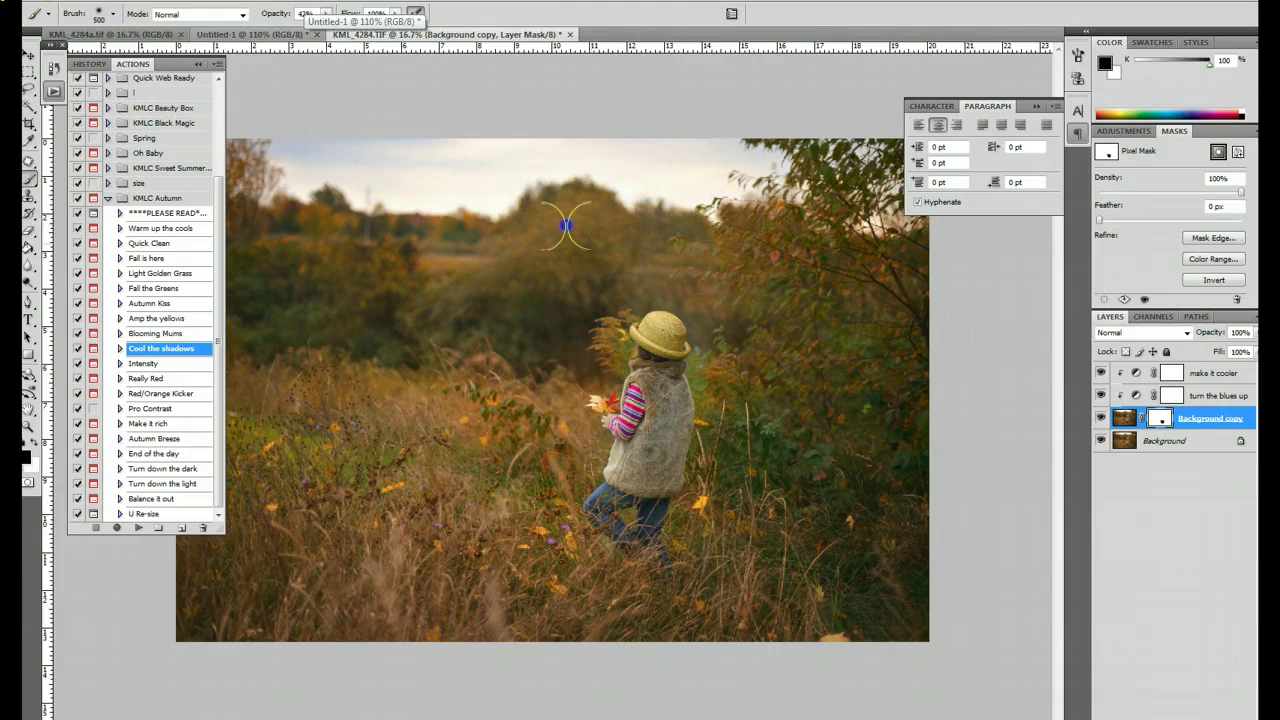
pyautogui.moveTo(566, 226)
pyautogui.mouseDown()
pyautogui.moveTo(516, 262)
pyautogui.moveTo(702, 243)
pyautogui.moveTo(859, 361)
pyautogui.moveTo(755, 428)
pyautogui.moveTo(863, 458)
pyautogui.moveTo(857, 332)
pyautogui.moveTo(876, 301)
pyautogui.moveTo(769, 398)
pyautogui.moveTo(846, 498)
pyautogui.moveTo(681, 587)
pyautogui.moveTo(481, 623)
pyautogui.moveTo(349, 511)
pyautogui.moveTo(250, 489)
pyautogui.moveTo(163, 634)
pyautogui.moveTo(415, 426)
pyautogui.moveTo(565, 381)
pyautogui.moveTo(569, 402)
pyautogui.moveTo(508, 409)
pyautogui.moveTo(250, 339)
pyautogui.moveTo(276, 228)
pyautogui.moveTo(258, 229)
pyautogui.moveTo(411, 221)
pyautogui.moveTo(362, 237)
pyautogui.moveTo(664, 268)
pyautogui.moveTo(775, 239)
pyautogui.moveTo(843, 164)
pyautogui.moveTo(903, 316)
pyautogui.moveTo(863, 337)
pyautogui.mouseUp()
pyautogui.moveTo(751, 600)
pyautogui.mouseDown()
pyautogui.moveTo(714, 606)
pyautogui.moveTo(760, 578)
pyautogui.moveTo(605, 550)
pyautogui.moveTo(588, 526)
pyautogui.moveTo(655, 422)
pyautogui.moveTo(683, 345)
pyautogui.moveTo(530, 645)
pyautogui.moveTo(325, 500)
pyautogui.moveTo(163, 583)
pyautogui.mouseUp()
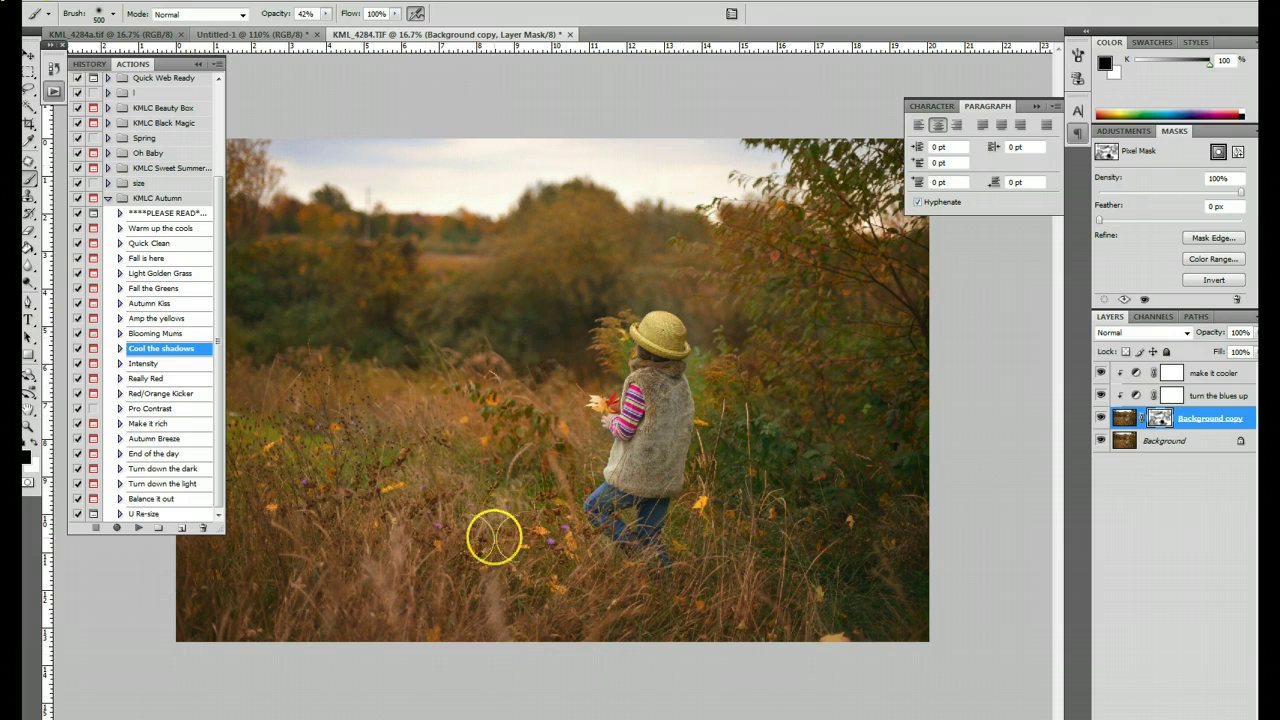
pyautogui.moveTo(257, 357)
pyautogui.mouseDown()
pyautogui.moveTo(380, 371)
pyautogui.moveTo(349, 418)
pyautogui.moveTo(566, 418)
pyautogui.moveTo(583, 402)
pyautogui.moveTo(368, 407)
pyautogui.moveTo(222, 389)
pyautogui.moveTo(599, 459)
pyautogui.moveTo(583, 489)
pyautogui.moveTo(579, 571)
pyautogui.moveTo(737, 619)
pyautogui.moveTo(810, 624)
pyautogui.moveTo(62, 549)
pyautogui.moveTo(306, 649)
pyautogui.moveTo(242, 465)
pyautogui.moveTo(365, 542)
pyautogui.moveTo(546, 548)
pyautogui.moveTo(564, 630)
pyautogui.moveTo(400, 600)
pyautogui.mouseUp()
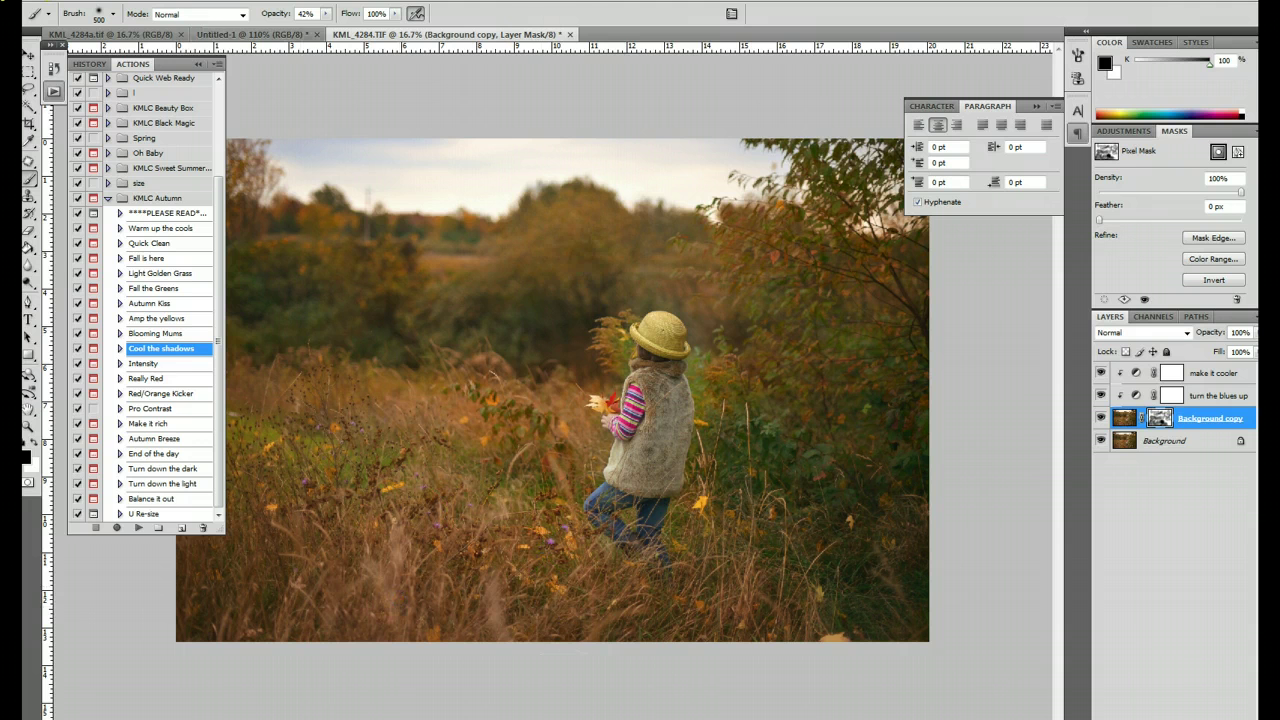
# Set the brush opacity to 75% and paint black on the Background copy layer's mask over the field grass and the large tree
pyautogui.click(326, 13)
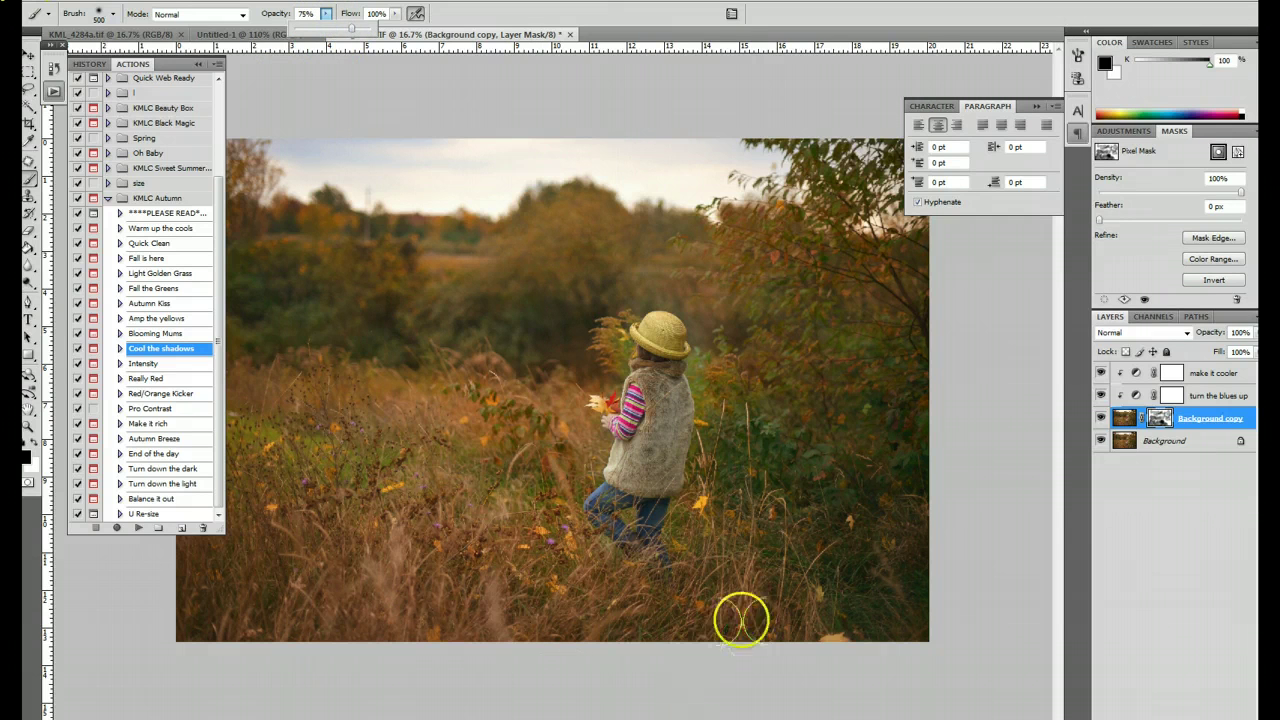
pyautogui.click(741, 621)
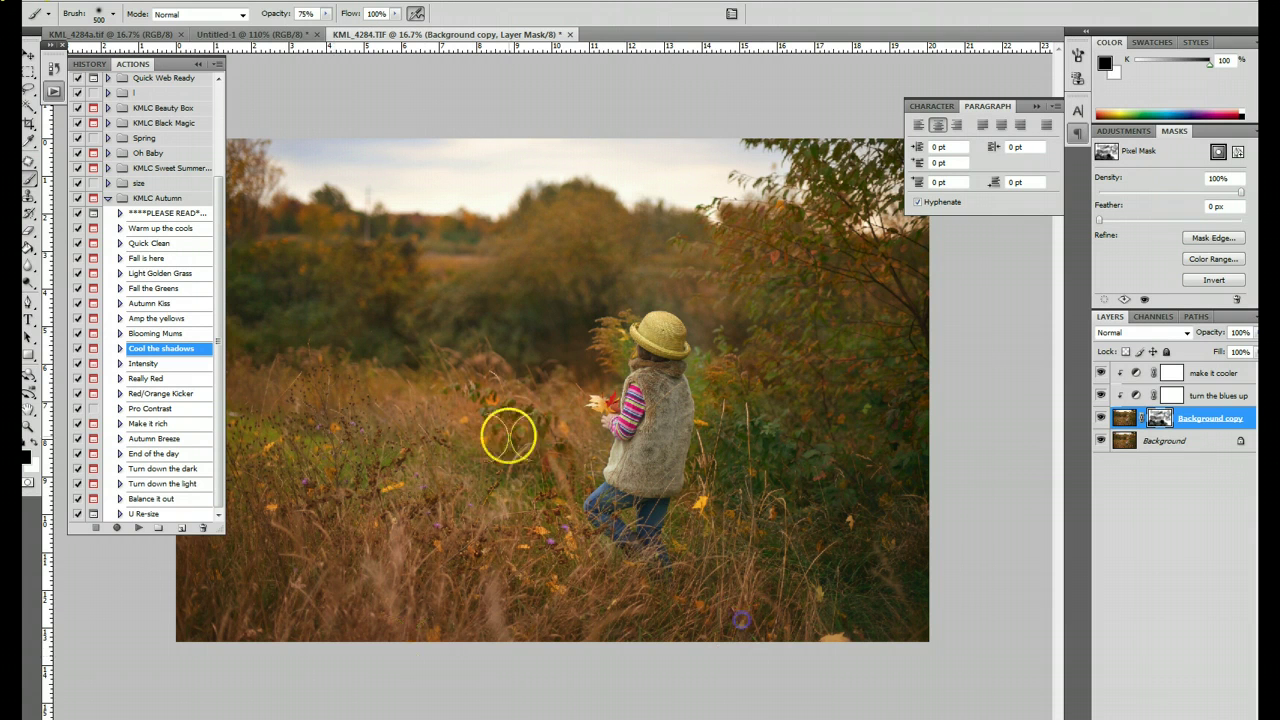
pyautogui.click(270, 345)
pyautogui.moveTo(270, 345)
pyautogui.mouseDown()
pyautogui.moveTo(486, 426)
pyautogui.moveTo(439, 363)
pyautogui.mouseUp()
pyautogui.moveTo(598, 257)
pyautogui.mouseDown()
pyautogui.moveTo(598, 245)
pyautogui.moveTo(487, 256)
pyautogui.moveTo(786, 214)
pyautogui.moveTo(876, 538)
pyautogui.moveTo(889, 201)
pyautogui.moveTo(840, 165)
pyautogui.mouseUp()
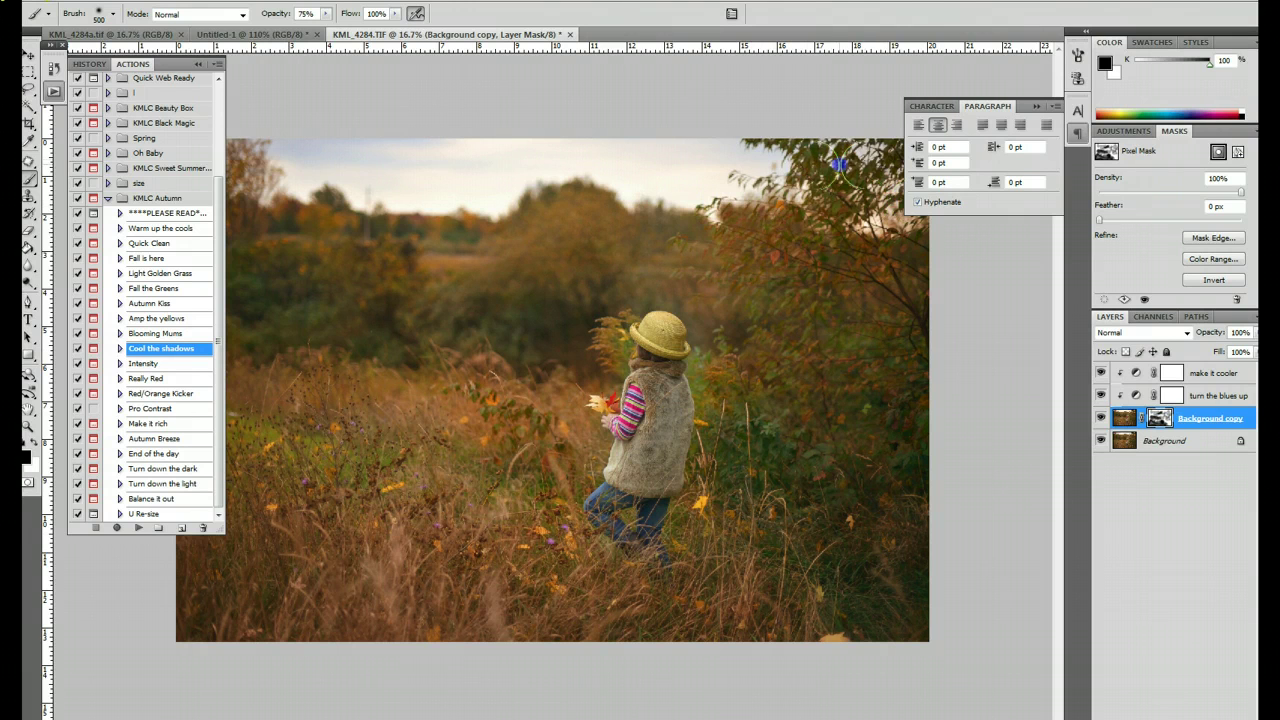
# Paint black on the Background copy layer's mask over the distant treeline, the bushes behind the field and the girl's vest
pyautogui.click(240, 157)
pyautogui.moveTo(240, 157)
pyautogui.mouseDown()
pyautogui.moveTo(208, 222)
pyautogui.moveTo(236, 243)
pyautogui.moveTo(364, 258)
pyautogui.moveTo(337, 199)
pyautogui.mouseUp()
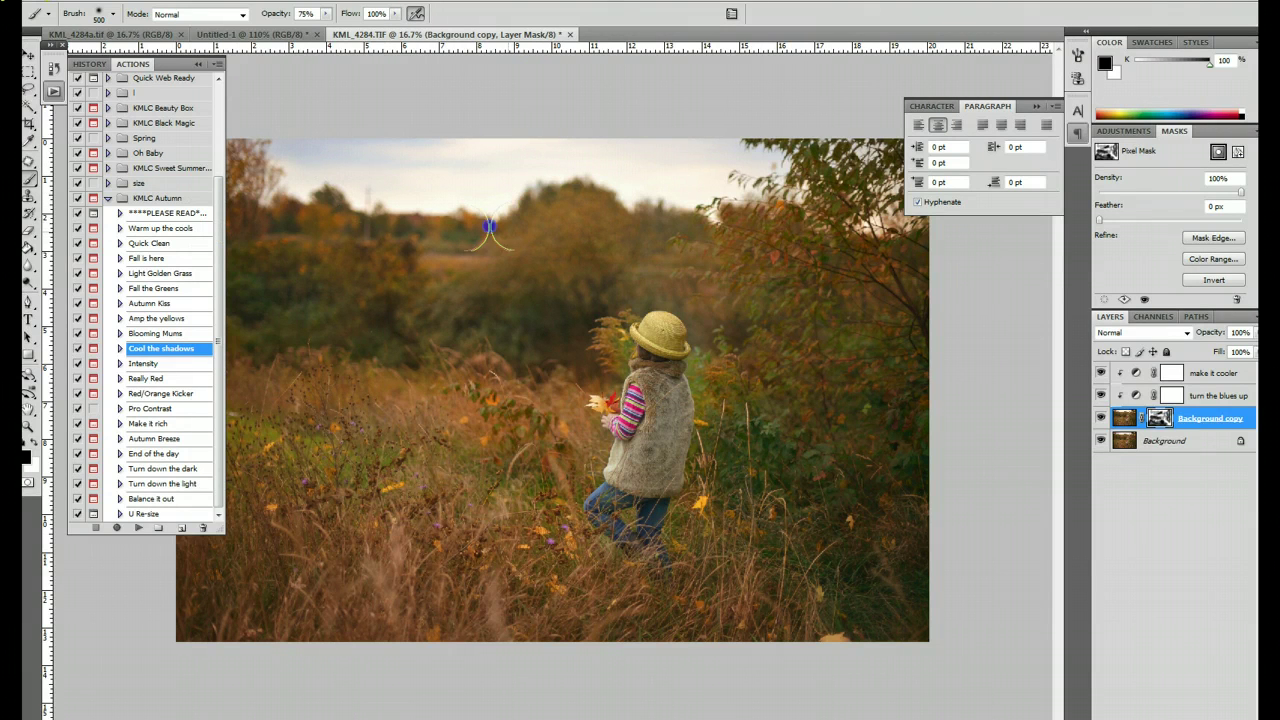
pyautogui.moveTo(489, 230)
pyautogui.mouseDown()
pyautogui.moveTo(443, 244)
pyautogui.moveTo(546, 238)
pyautogui.moveTo(786, 271)
pyautogui.moveTo(701, 225)
pyautogui.moveTo(393, 240)
pyautogui.mouseUp()
pyautogui.moveTo(175, 258)
pyautogui.mouseDown()
pyautogui.moveTo(381, 245)
pyautogui.moveTo(424, 273)
pyautogui.mouseUp()
pyautogui.moveTo(737, 271)
pyautogui.mouseDown()
pyautogui.moveTo(704, 261)
pyautogui.moveTo(679, 280)
pyautogui.moveTo(637, 349)
pyautogui.moveTo(620, 482)
pyautogui.moveTo(649, 517)
pyautogui.moveTo(666, 371)
pyautogui.mouseUp()
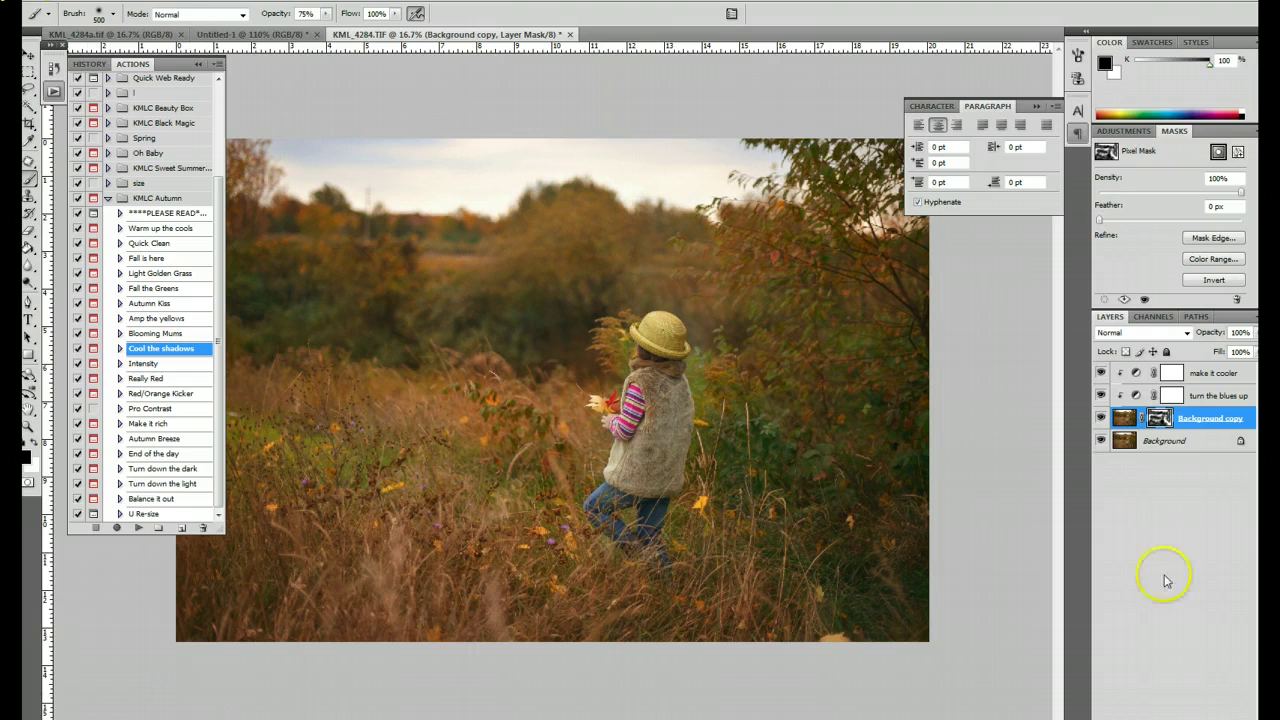
# Compare the image before and after by toggling the visibility of the Background copy layer
pyautogui.click(1101, 418)
pyautogui.click(1101, 419)
pyautogui.click(1101, 419)
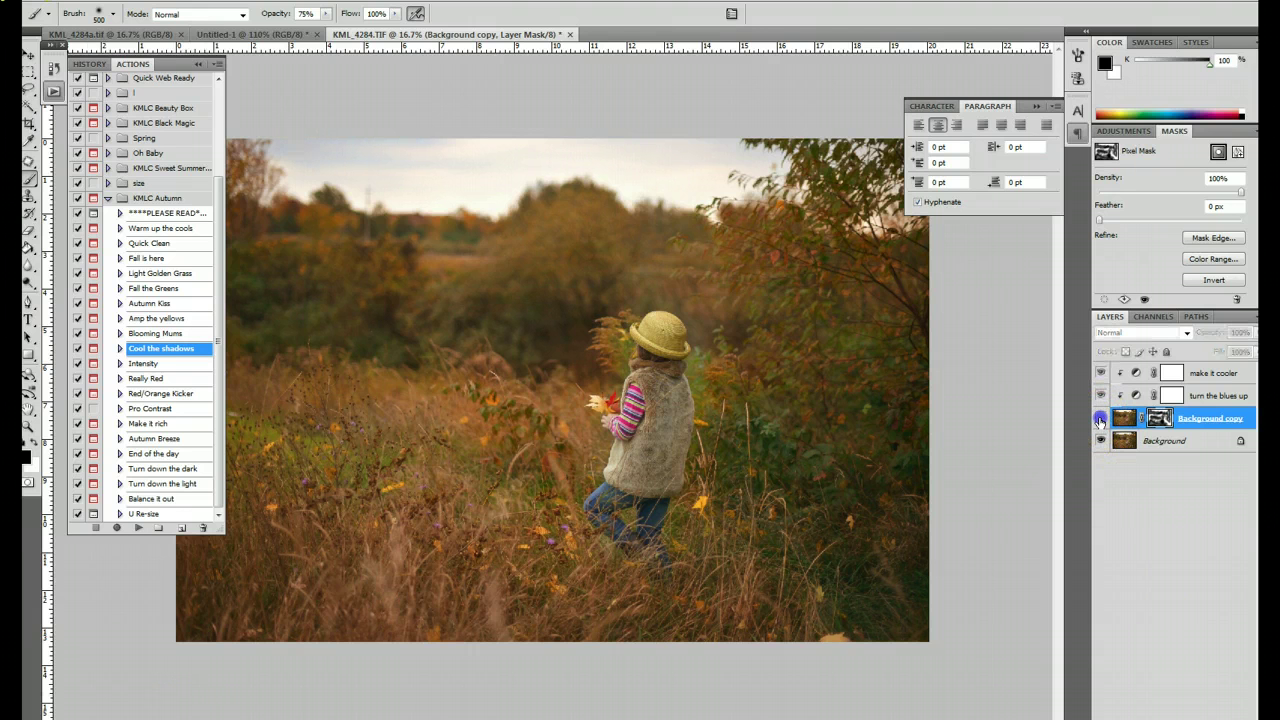
pyautogui.click(1100, 419)
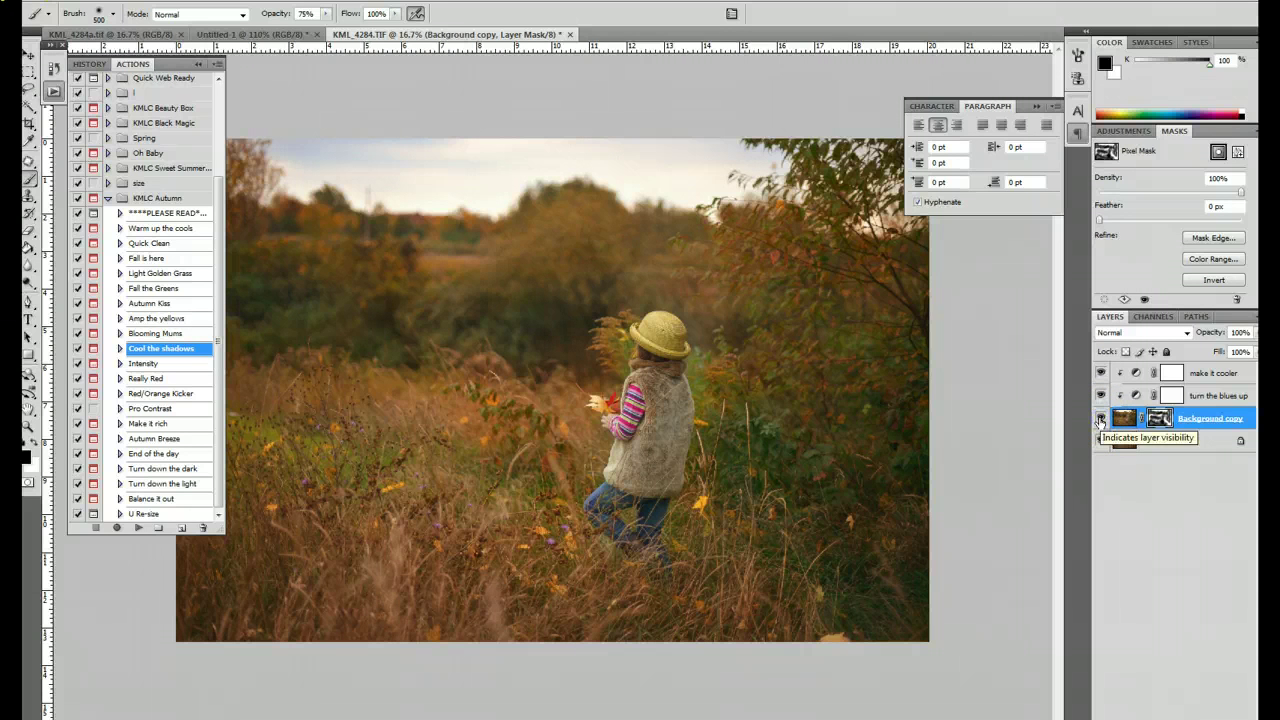
pyautogui.click(1101, 420)
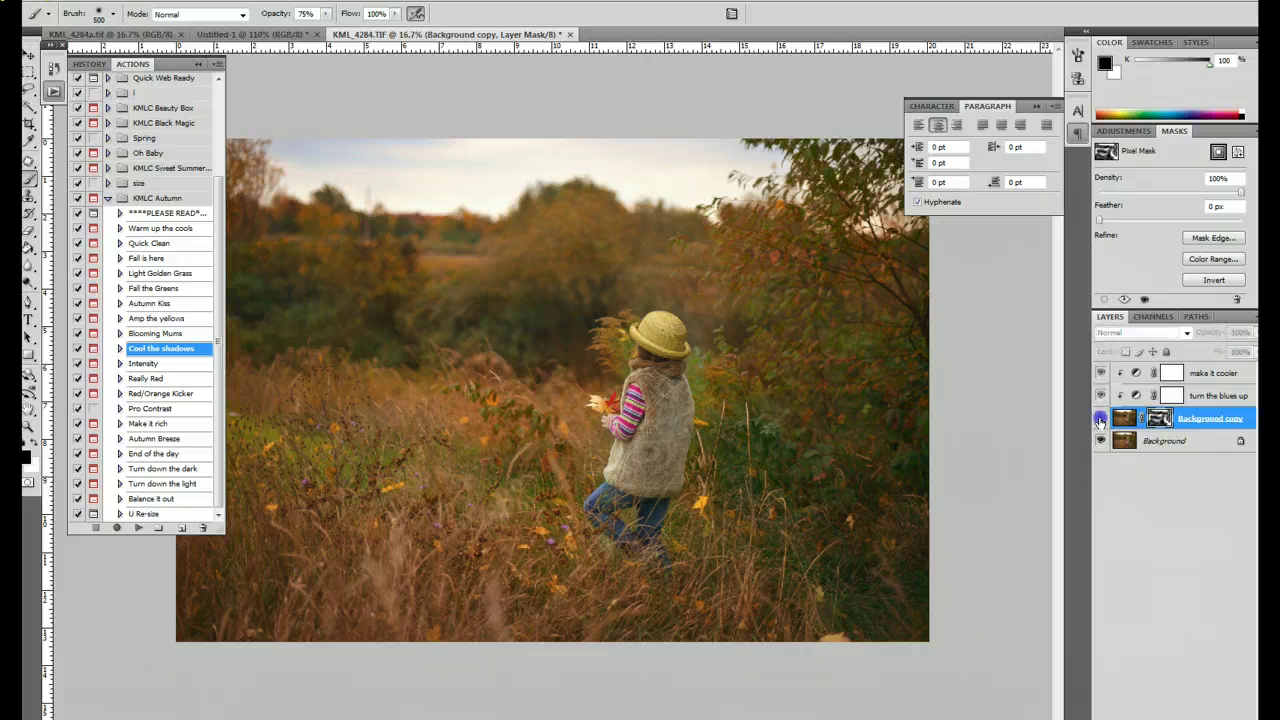
pyautogui.click(1101, 420)
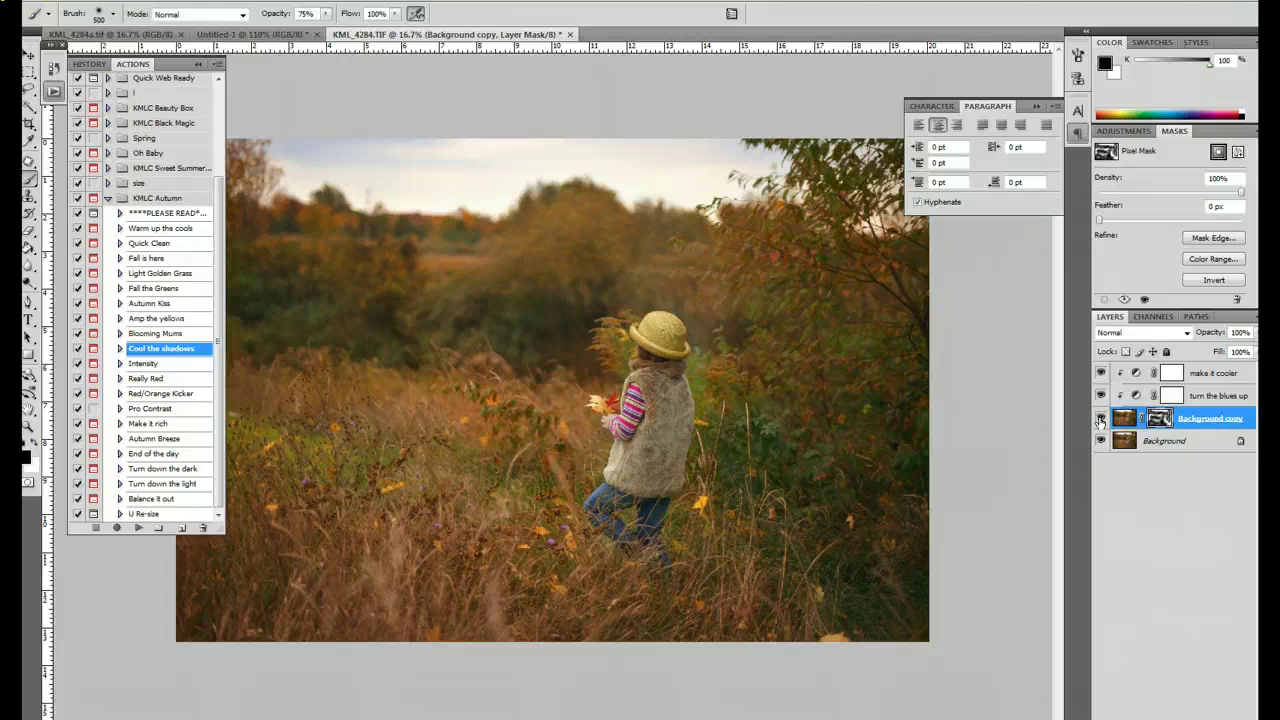
# Recheck the Background copy layer's effect by toggling its visibility, and flatten the image
pyautogui.click(1101, 420)
pyautogui.click(1101, 420)
pyautogui.click(160, 0)
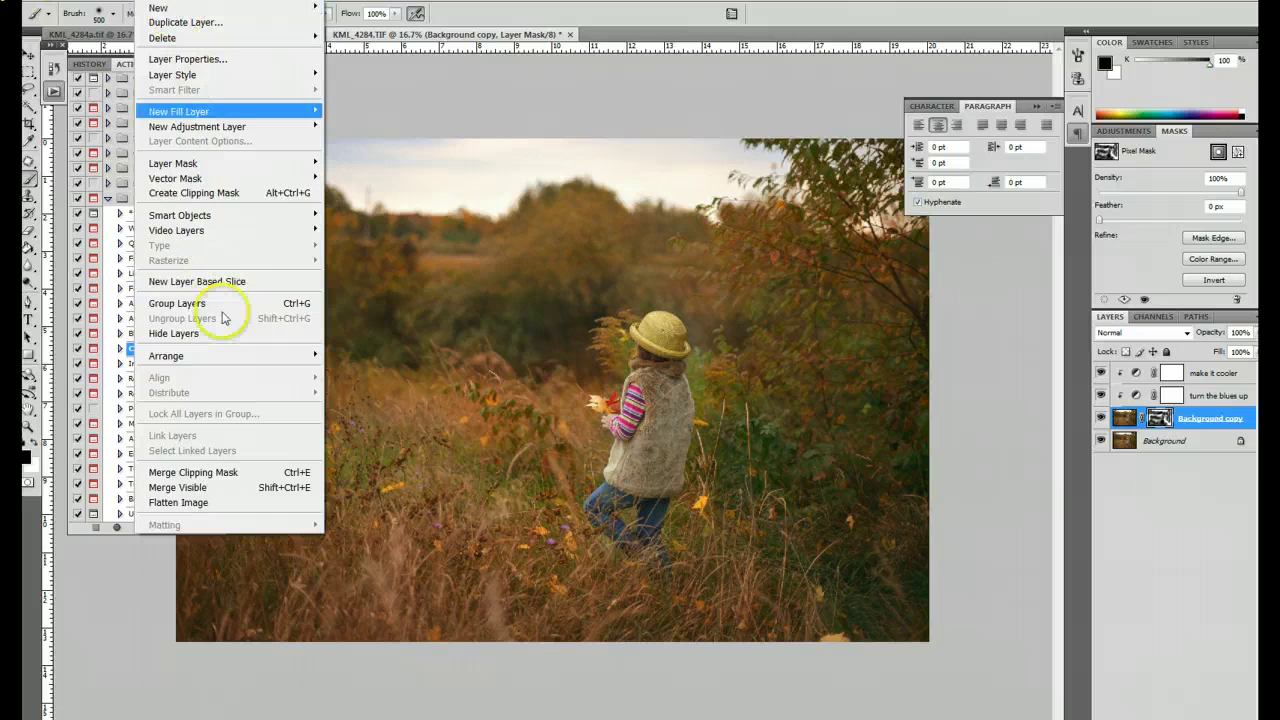
pyautogui.click(205, 502)
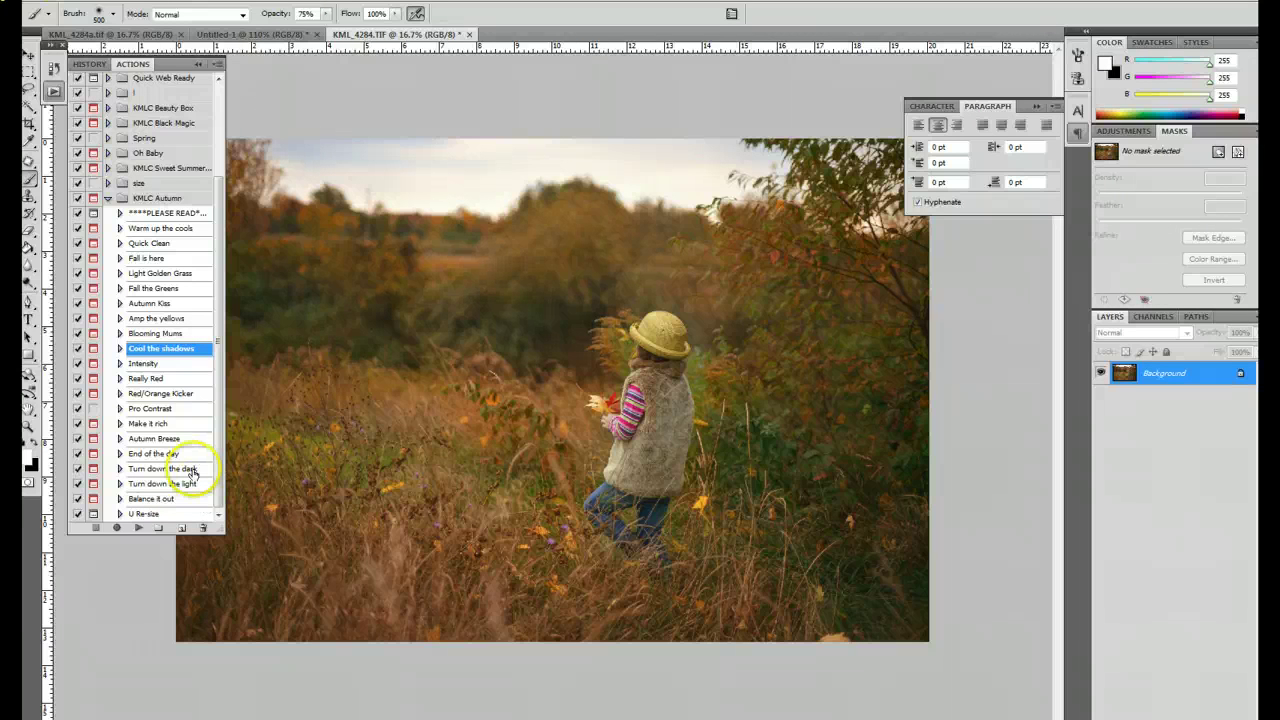
# Run the Turn down the light action and set the Background copy layer's opacity to 35%
pyautogui.click(183, 484)
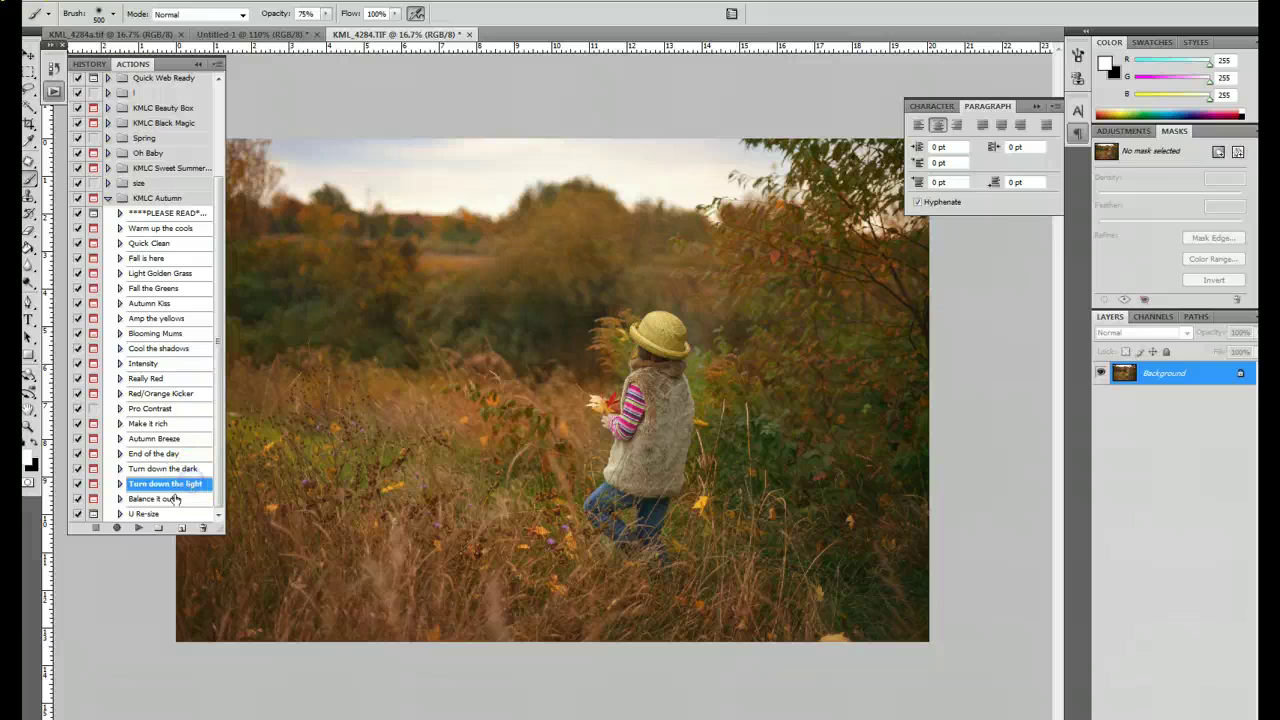
pyautogui.click(138, 527)
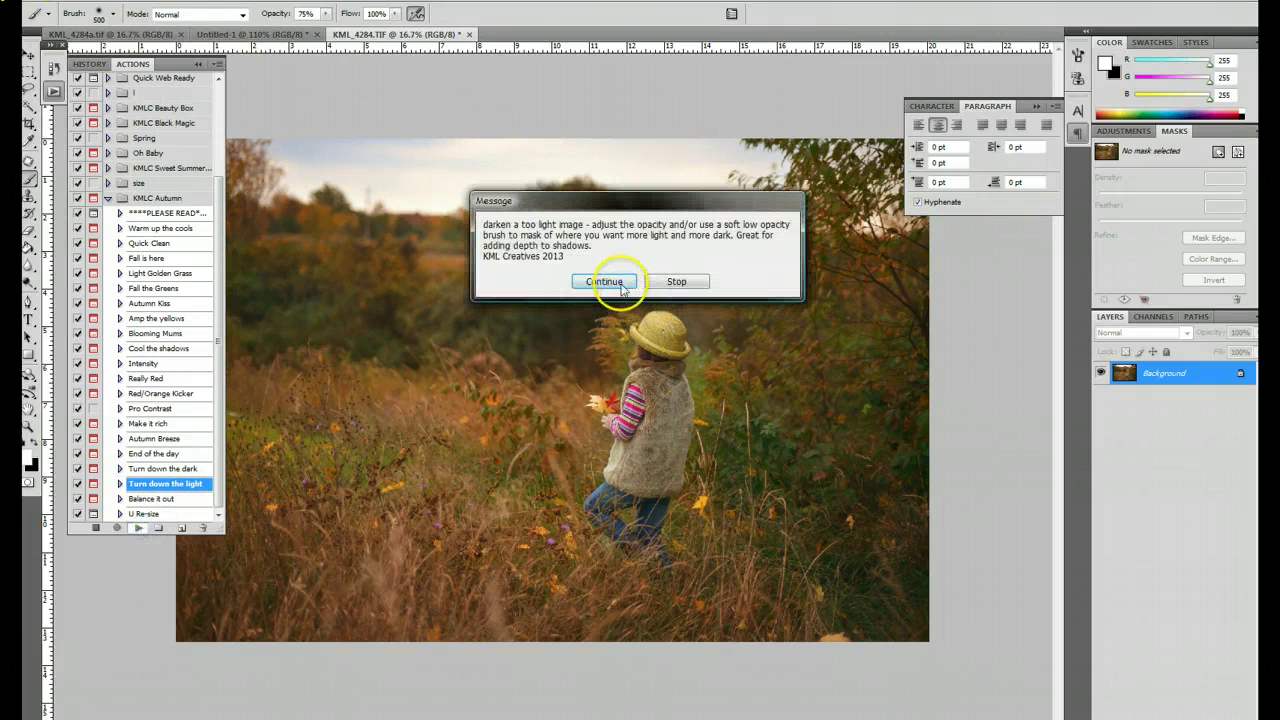
pyautogui.click(606, 280)
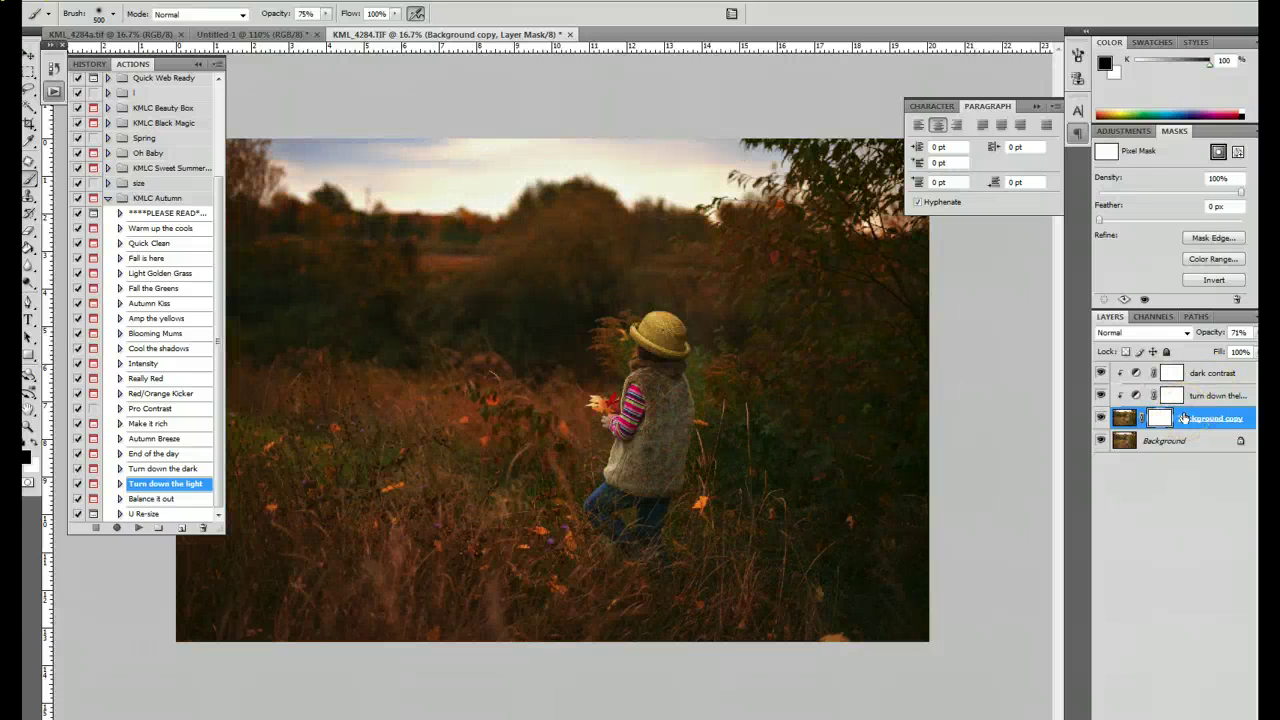
pyautogui.click(1198, 420)
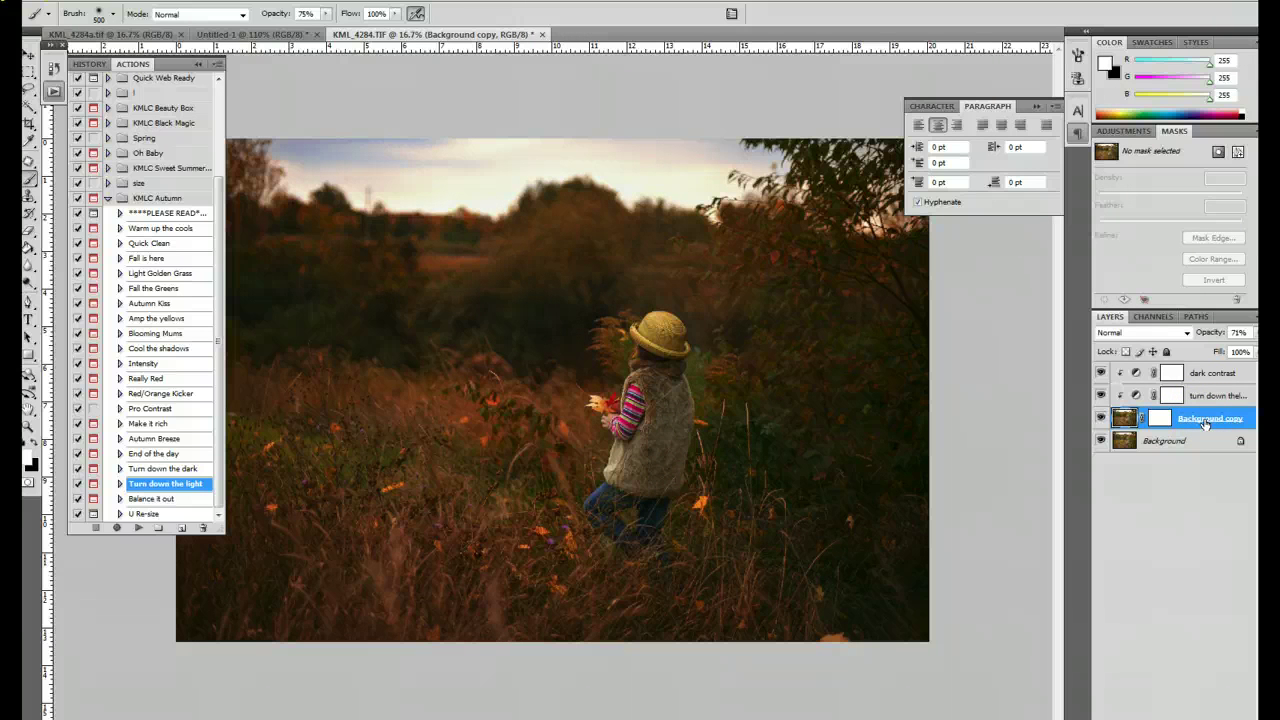
pyautogui.click(1254, 332)
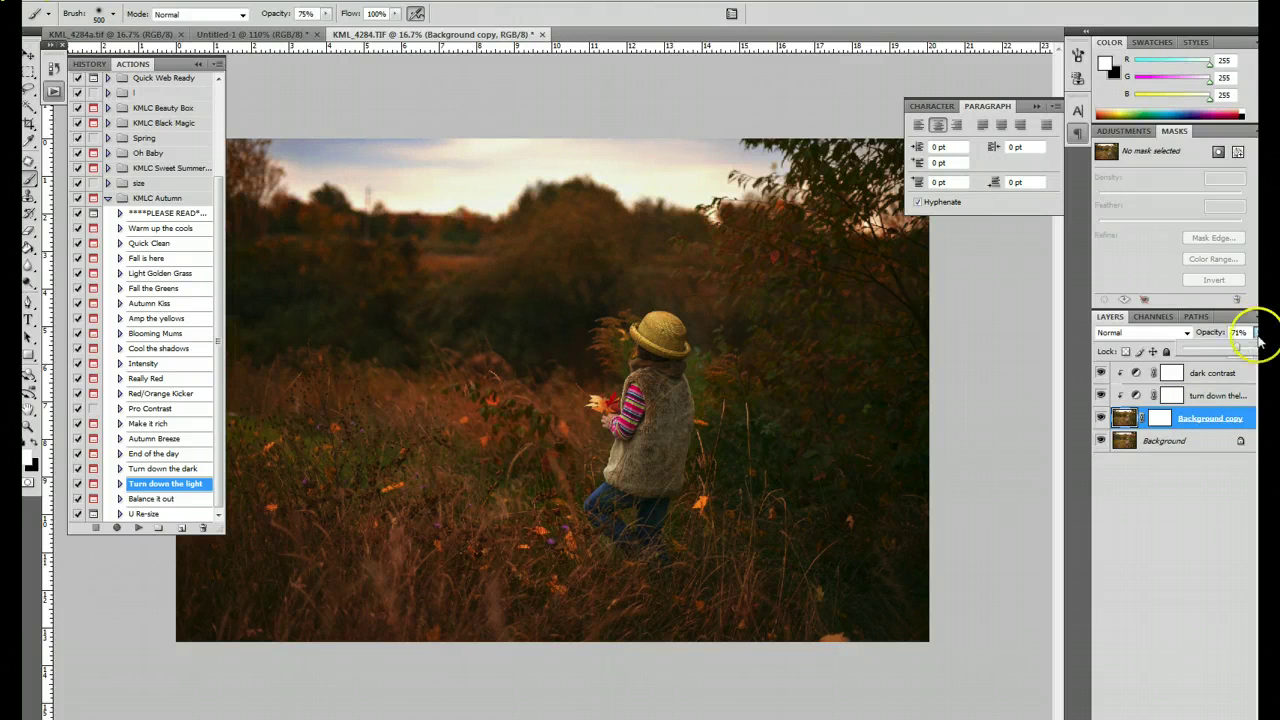
pyautogui.moveTo(1237, 350); pyautogui.dragTo(1218, 350)
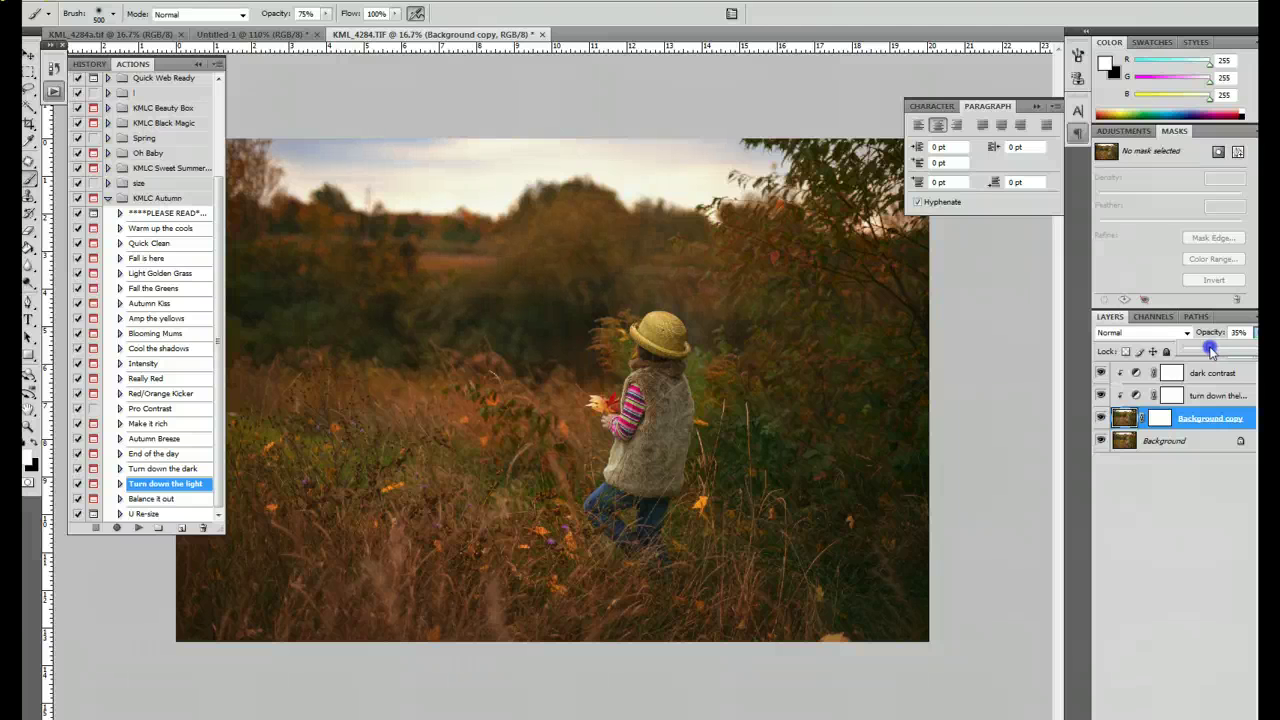
# Paint black on the turn down the light layer's mask over the girl and the field grass
pyautogui.click(1185, 393)
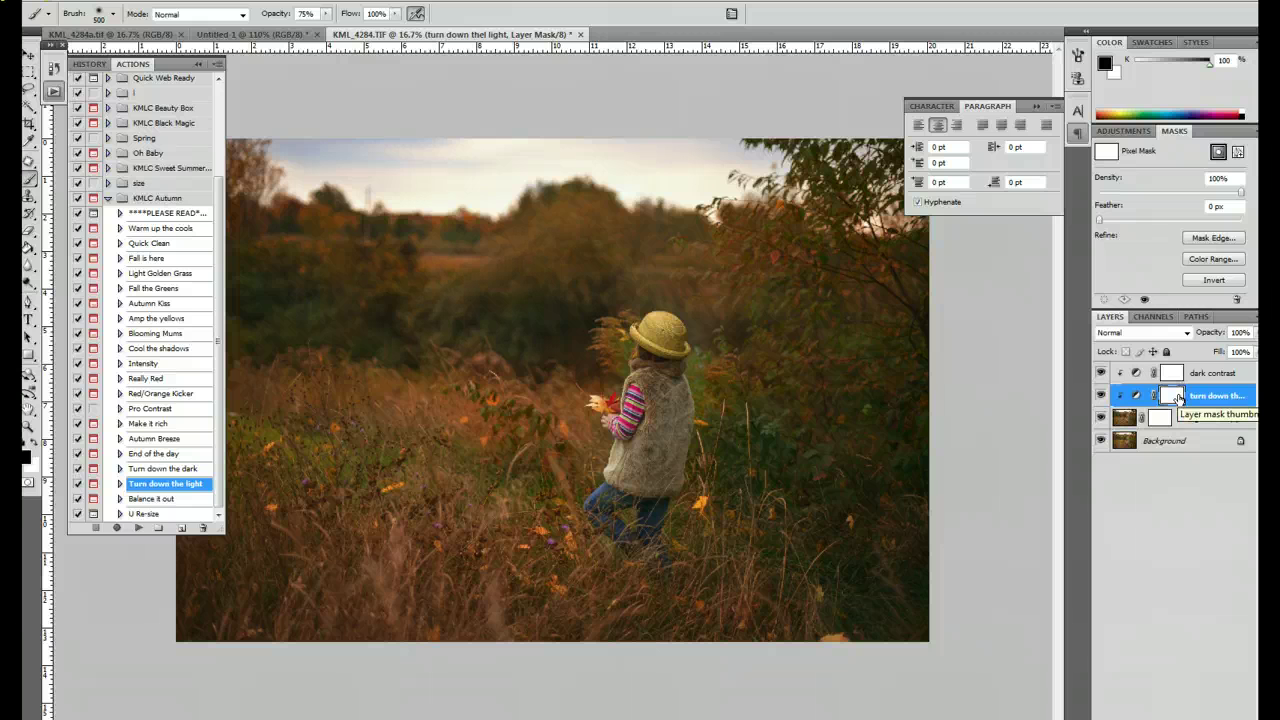
pyautogui.click(665, 418)
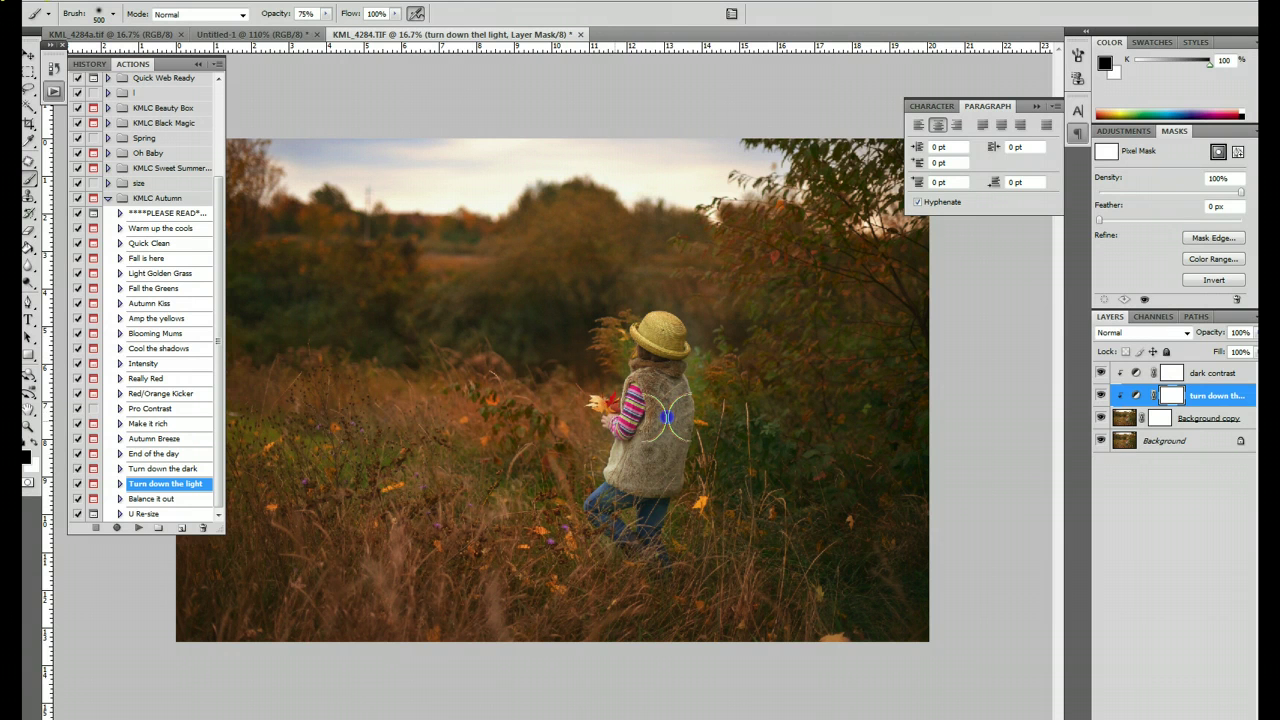
pyautogui.moveTo(665, 418)
pyautogui.mouseDown()
pyautogui.moveTo(644, 505)
pyautogui.moveTo(610, 508)
pyautogui.moveTo(692, 520)
pyautogui.moveTo(695, 500)
pyautogui.moveTo(794, 582)
pyautogui.moveTo(872, 620)
pyautogui.moveTo(702, 535)
pyautogui.moveTo(280, 408)
pyautogui.moveTo(250, 380)
pyautogui.moveTo(604, 427)
pyautogui.moveTo(479, 388)
pyautogui.moveTo(654, 482)
pyautogui.moveTo(658, 366)
pyautogui.mouseUp()
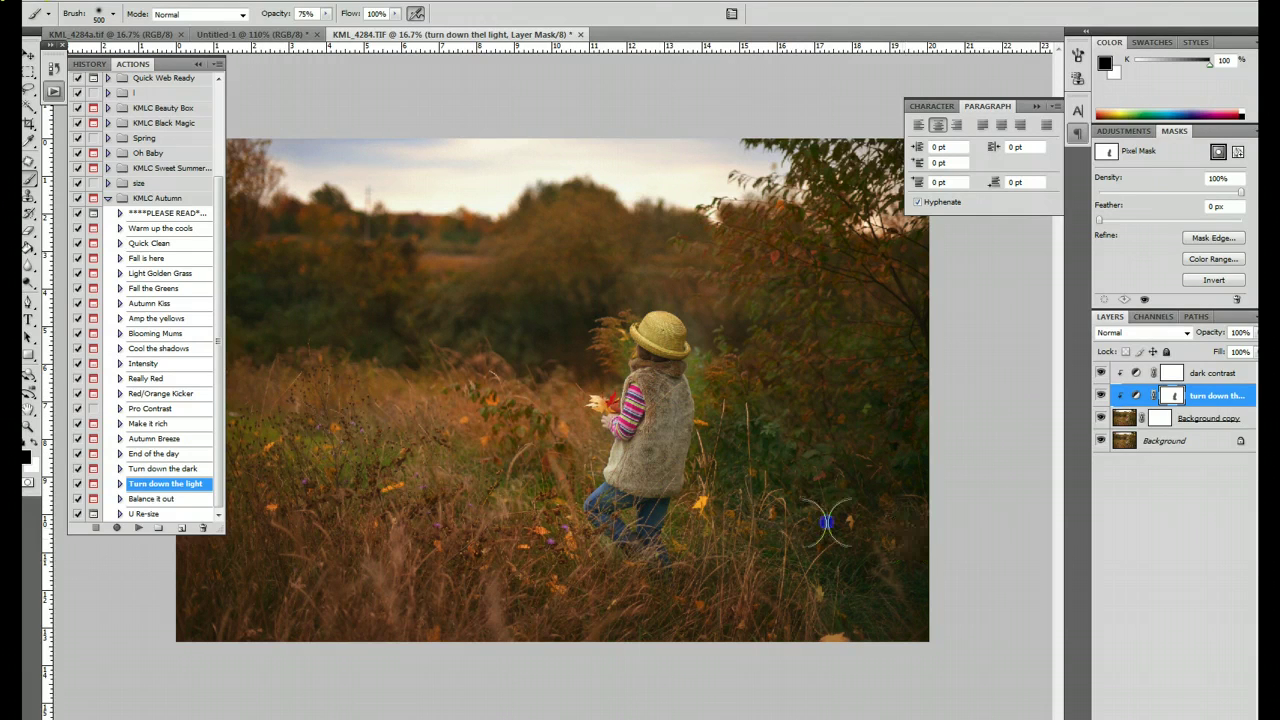
pyautogui.moveTo(297, 400)
pyautogui.mouseDown()
pyautogui.moveTo(231, 375)
pyautogui.moveTo(171, 371)
pyautogui.mouseUp()
pyautogui.click(185, 63)
pyautogui.click(306, 423)
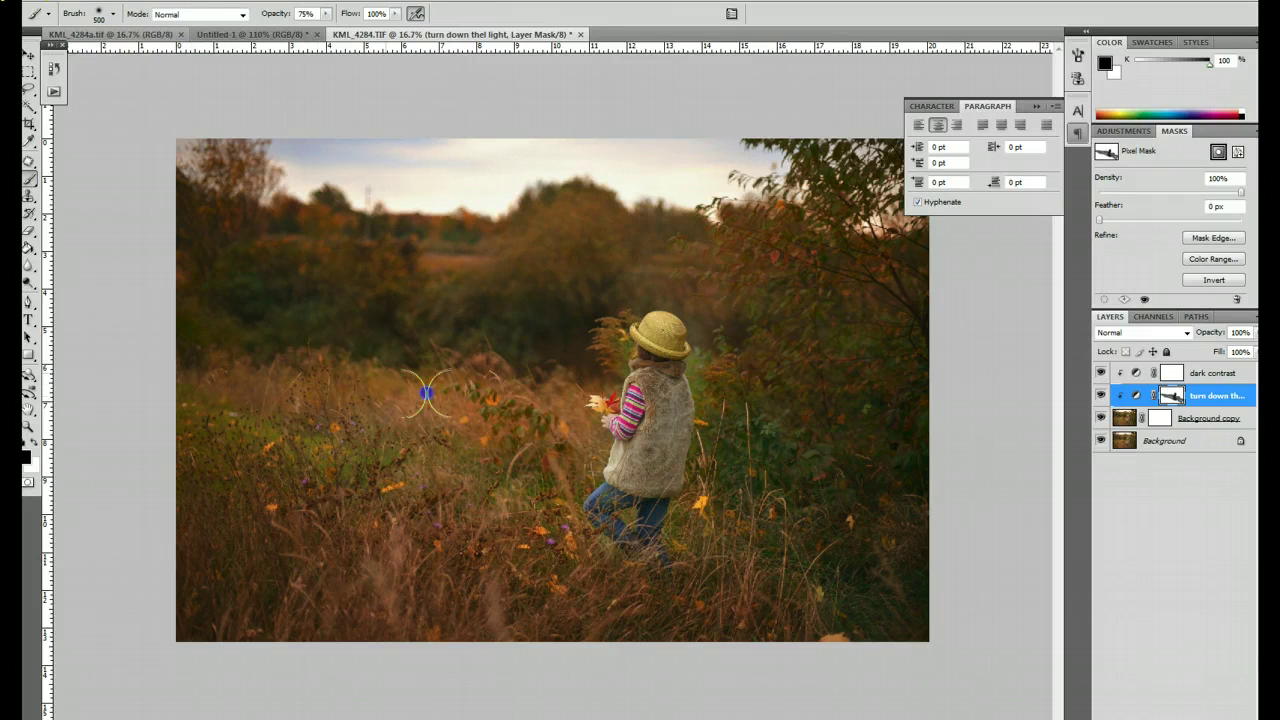
# Paint black on the turn down the light mask over the distant treeline, the bushes behind the girl and the field's outer edges
pyautogui.click(194, 177)
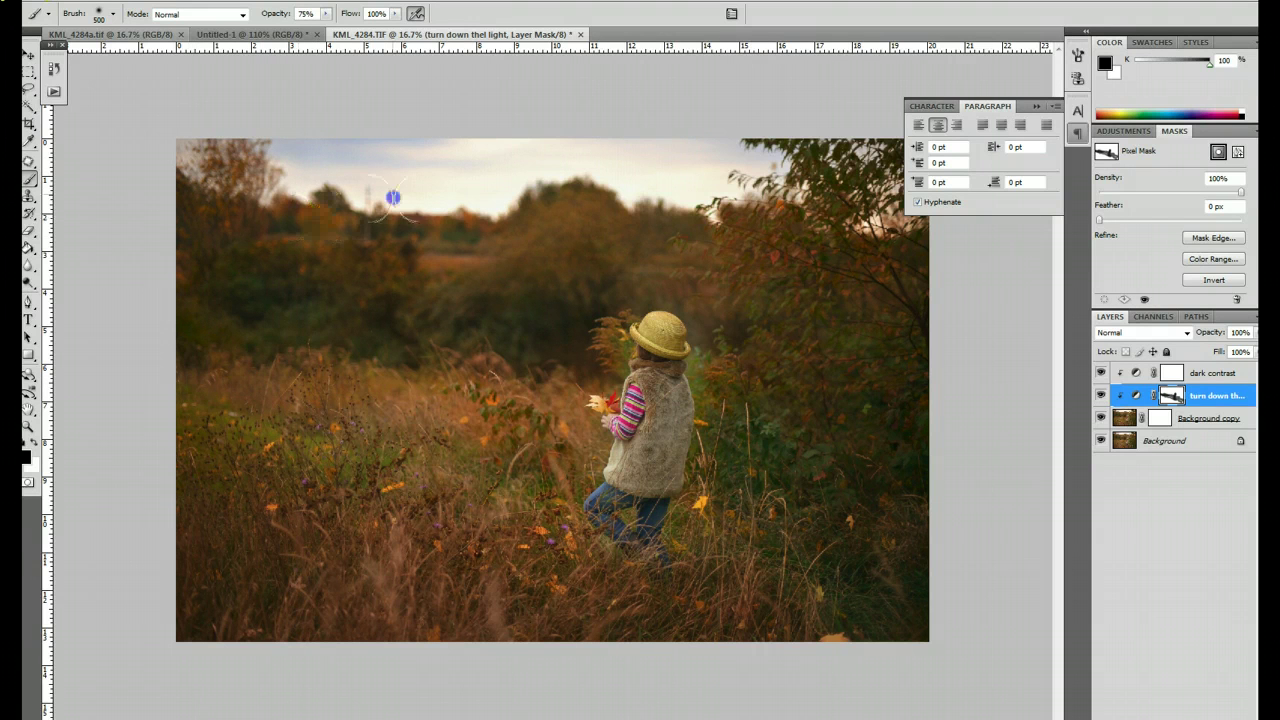
pyautogui.click(469, 259)
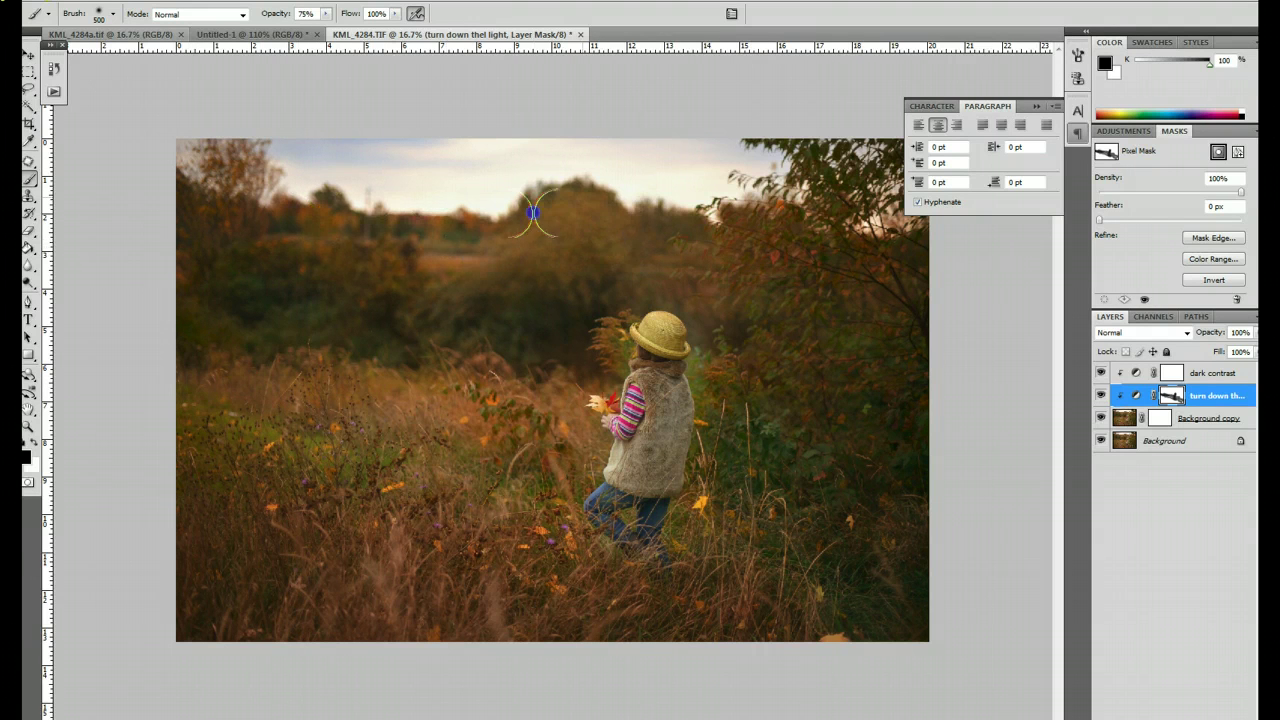
pyautogui.click(660, 235)
pyautogui.click(649, 269)
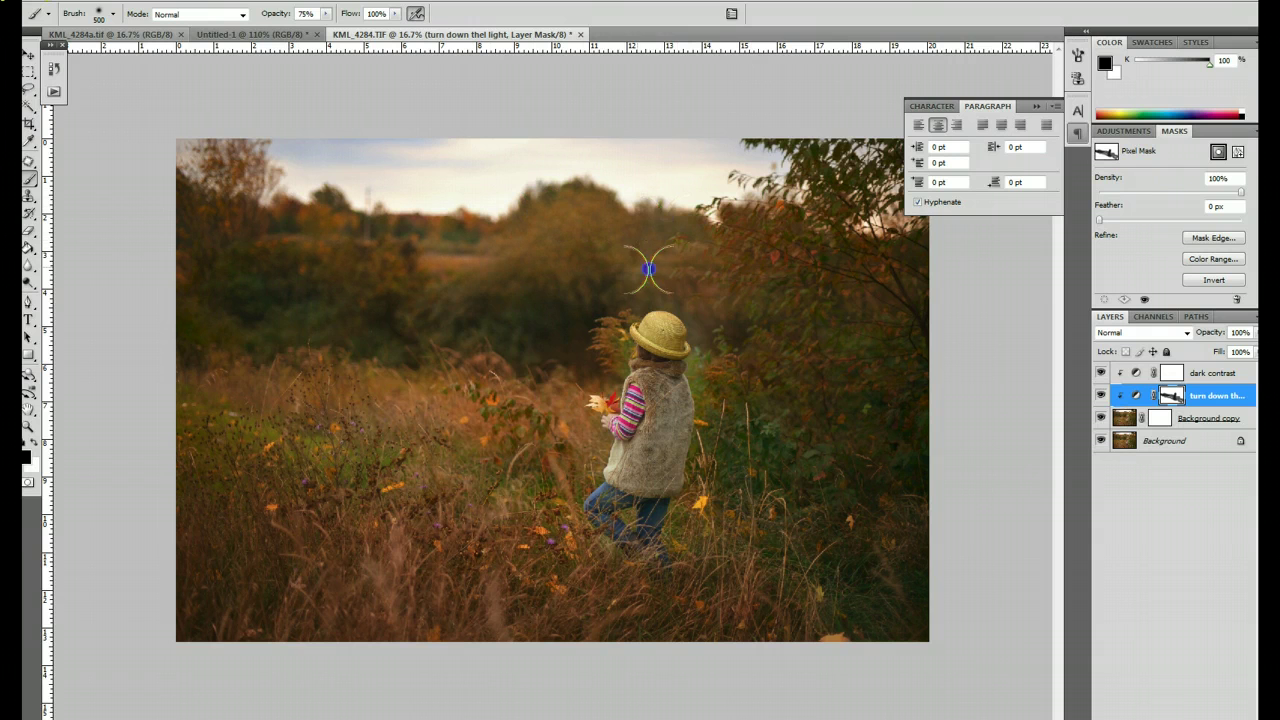
pyautogui.click(639, 281)
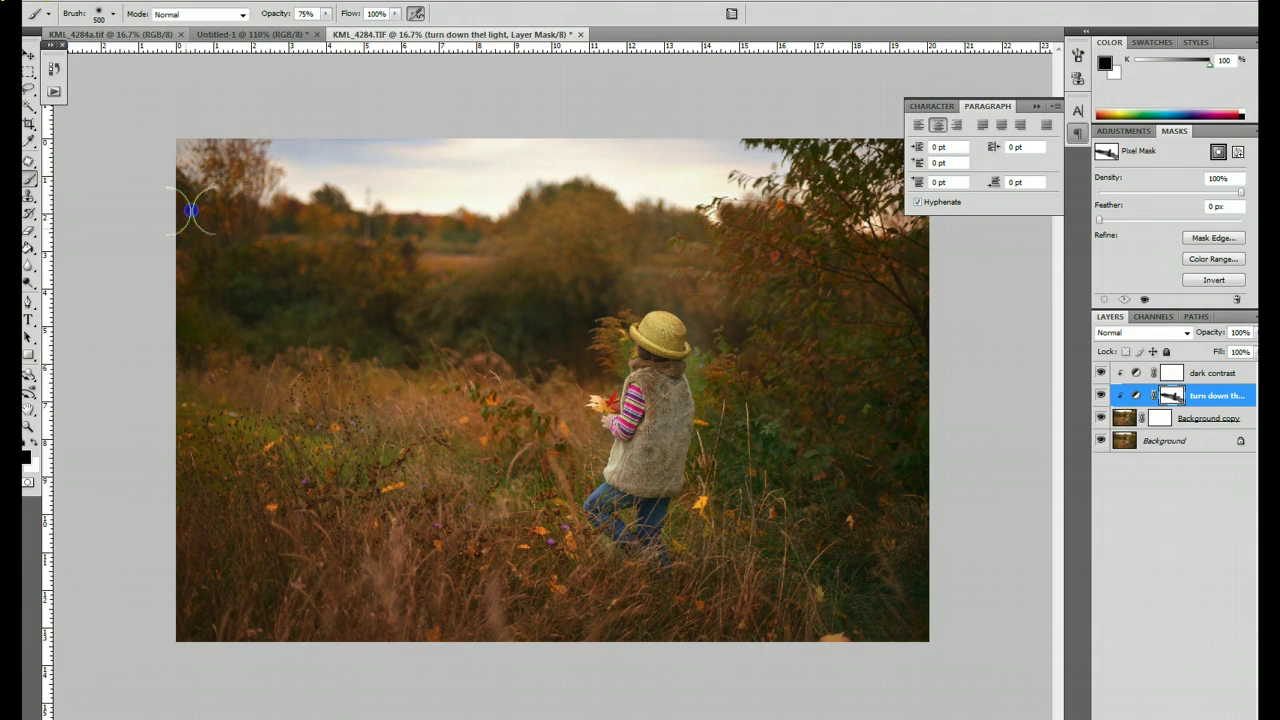
pyautogui.click(279, 411)
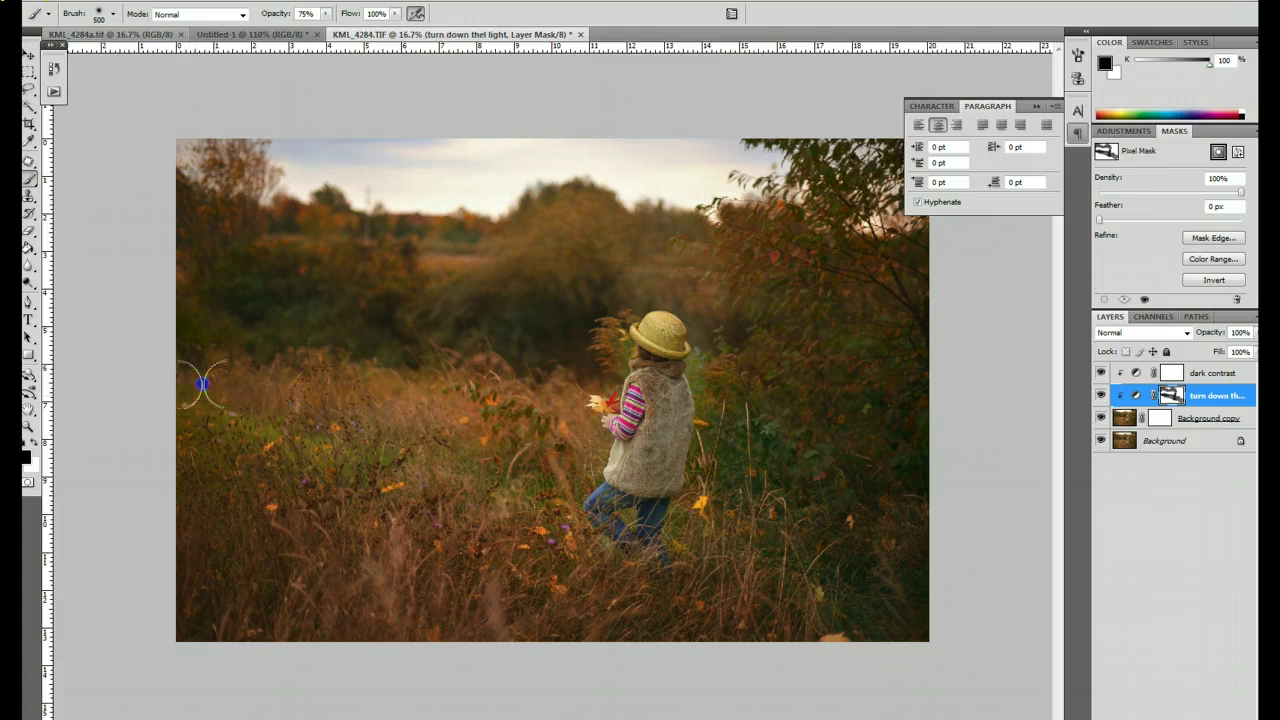
pyautogui.click(994, 567)
pyautogui.click(930, 533)
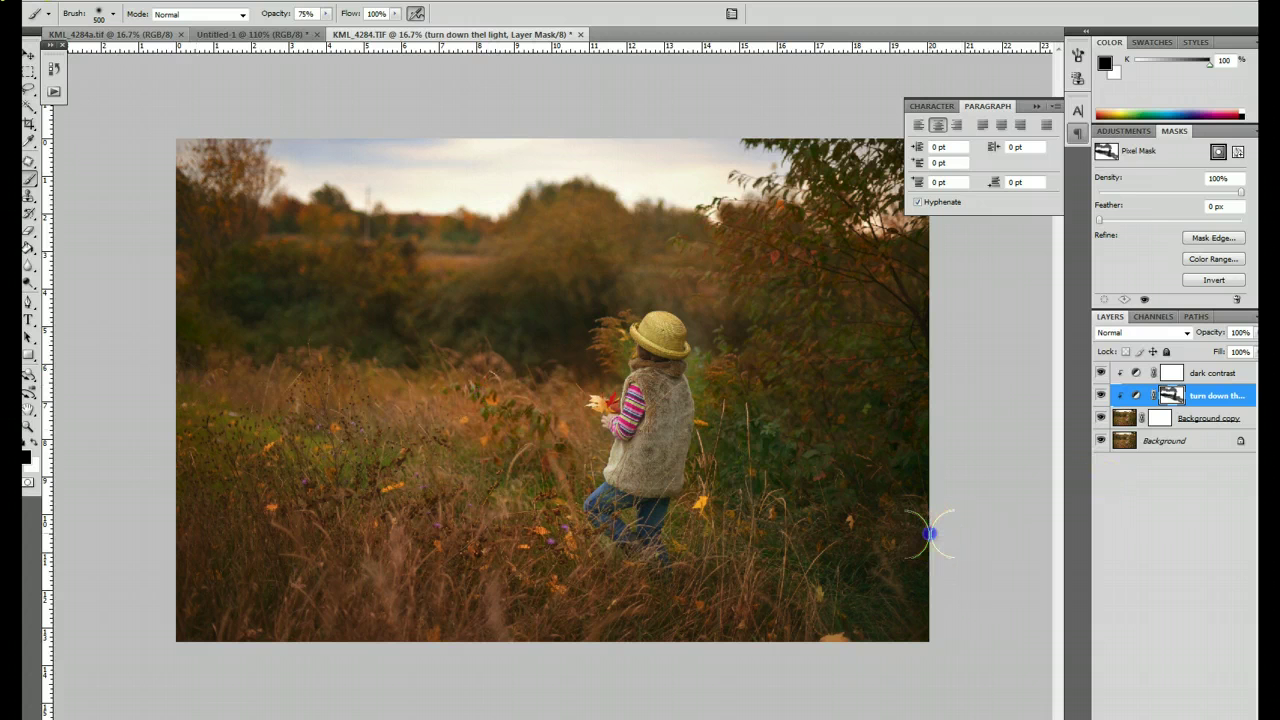
# Reduce the brush size to 250 and paint black on the mask over the large tree and the bushes around the girl's hat
pyautogui.press('[')
pyautogui.press('[')
pyautogui.click(867, 307)
pyautogui.click(896, 230)
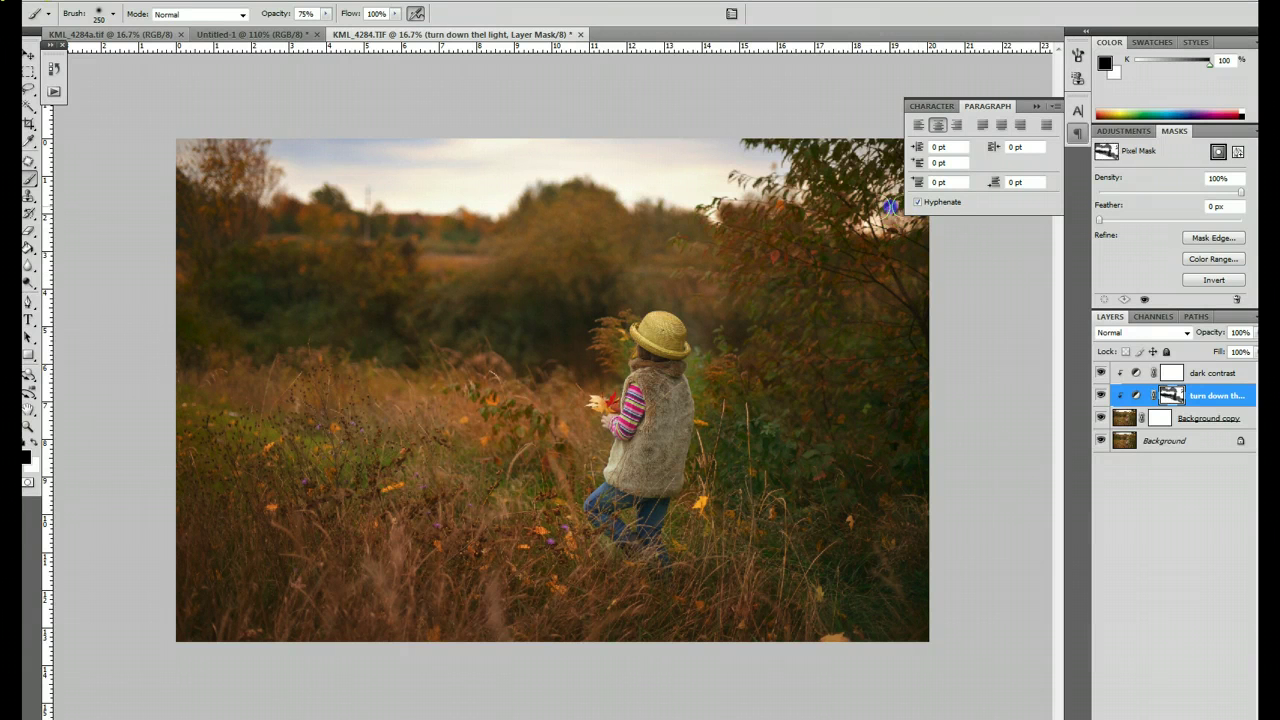
pyautogui.click(886, 334)
pyautogui.click(738, 291)
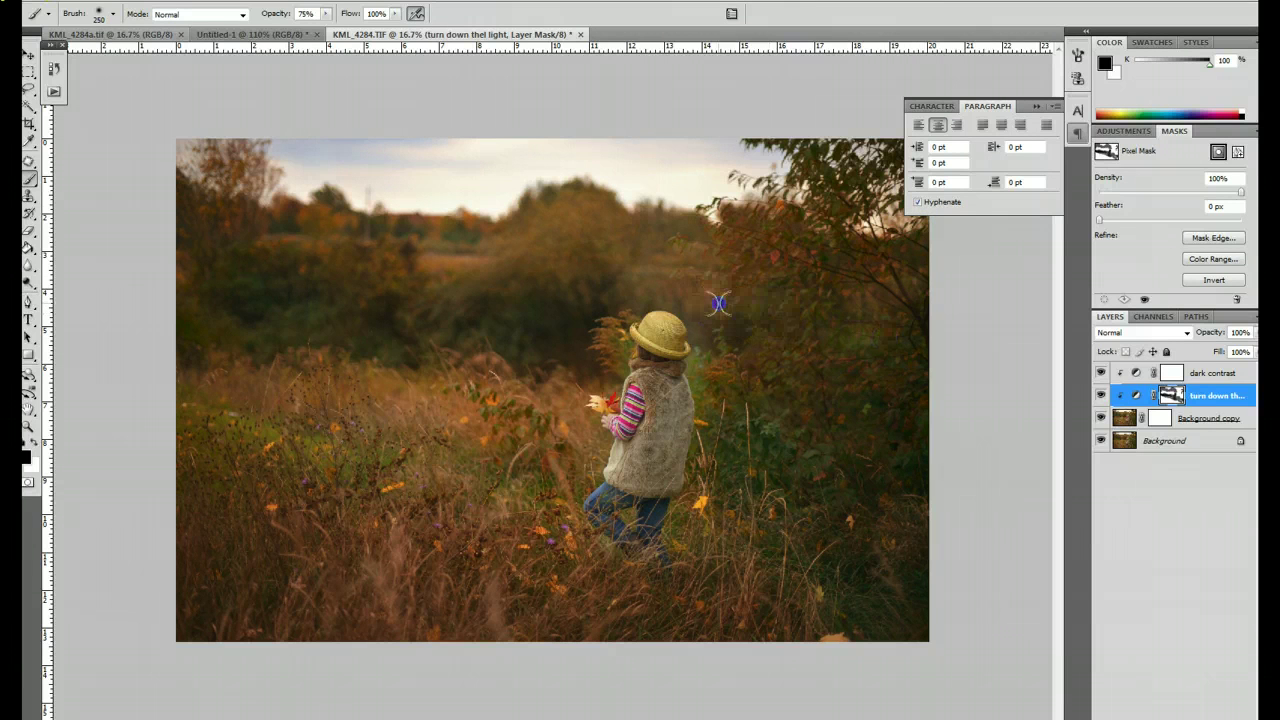
pyautogui.click(674, 306)
pyautogui.click(738, 330)
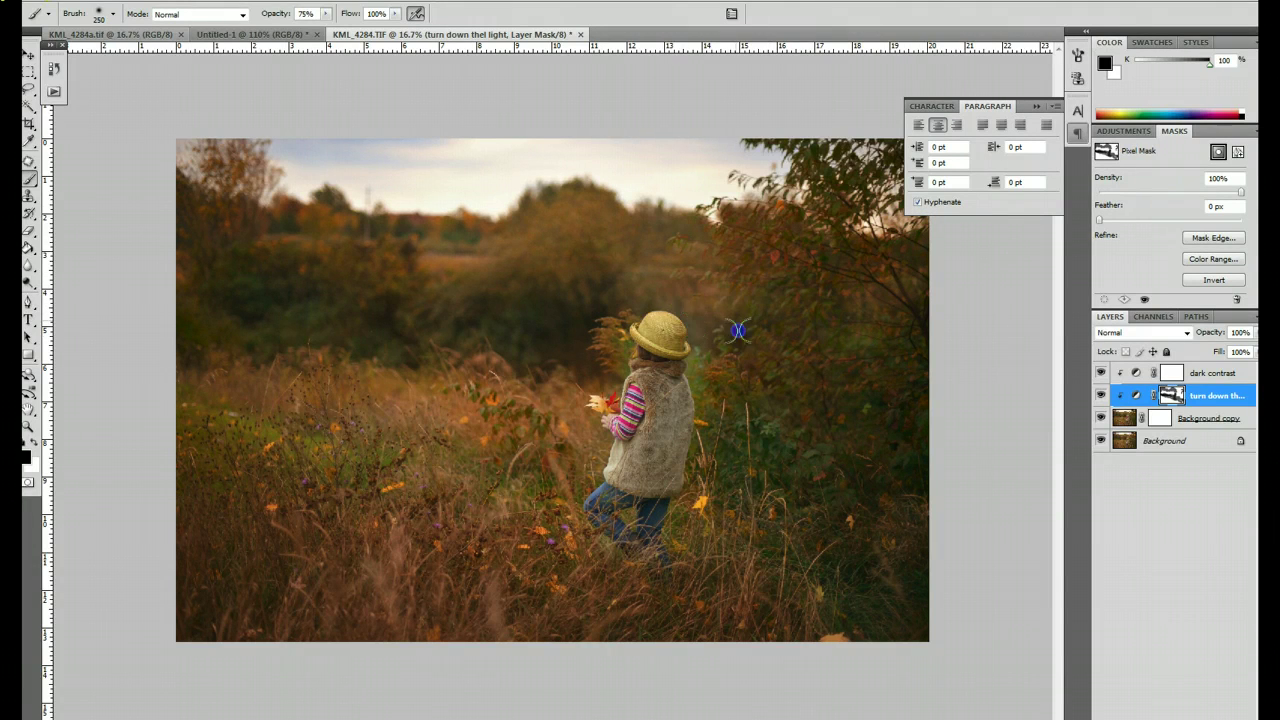
pyautogui.moveTo(696, 317)
pyautogui.mouseDown()
pyautogui.moveTo(603, 326)
pyautogui.moveTo(597, 297)
pyautogui.moveTo(544, 287)
pyautogui.mouseUp()
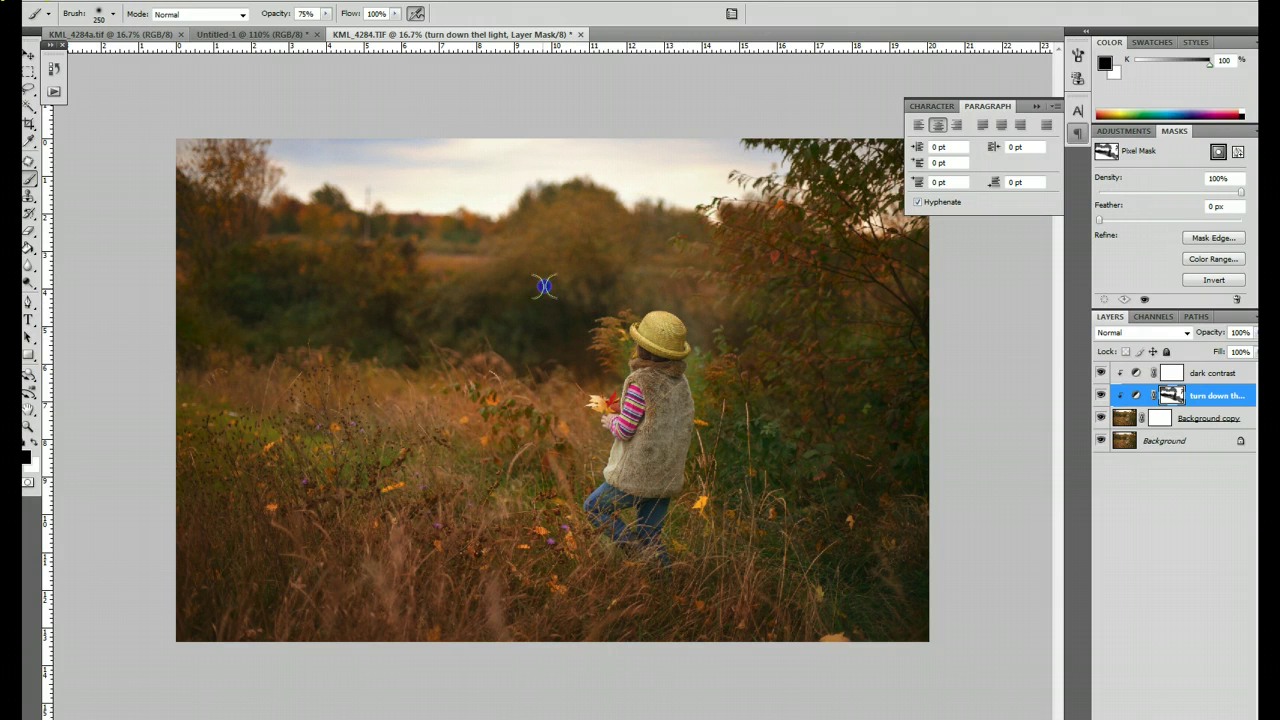
# Switch to white and paint the darkening back in on the mask over the bushes on both sides of the girl's hat
pyautogui.click(38, 446)
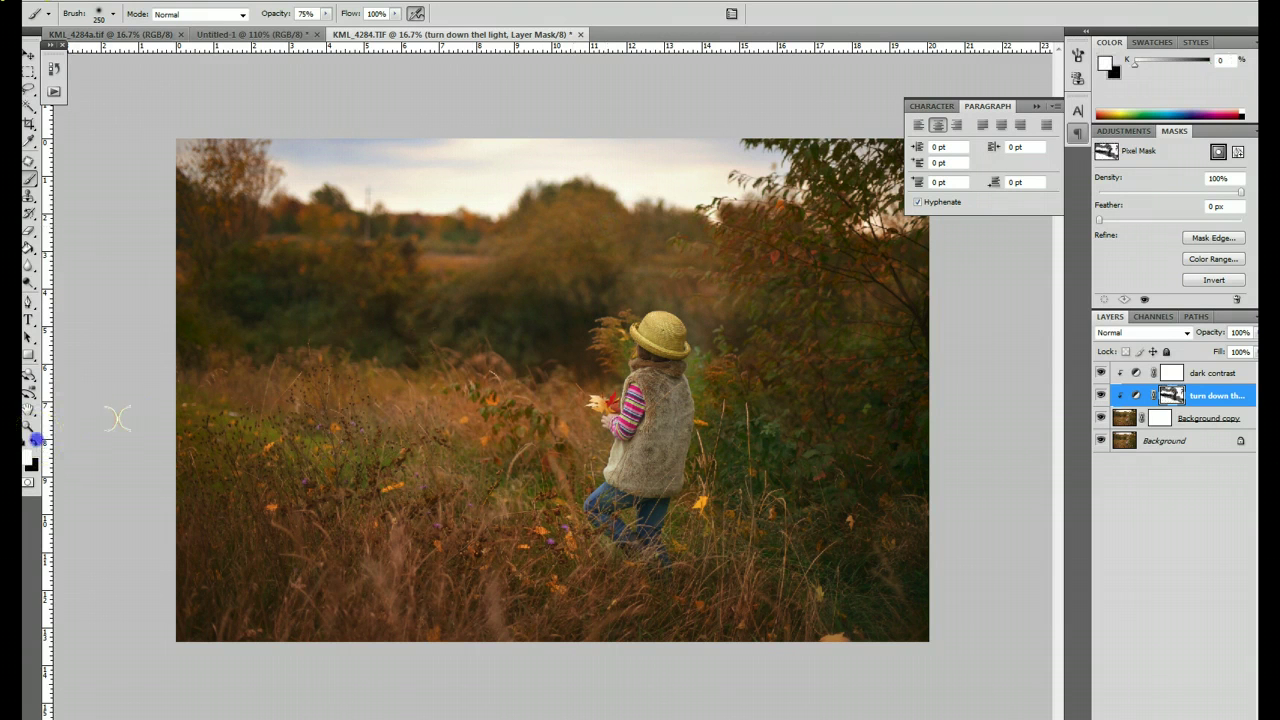
pyautogui.click(729, 333)
pyautogui.moveTo(708, 337); pyautogui.dragTo(571, 306)
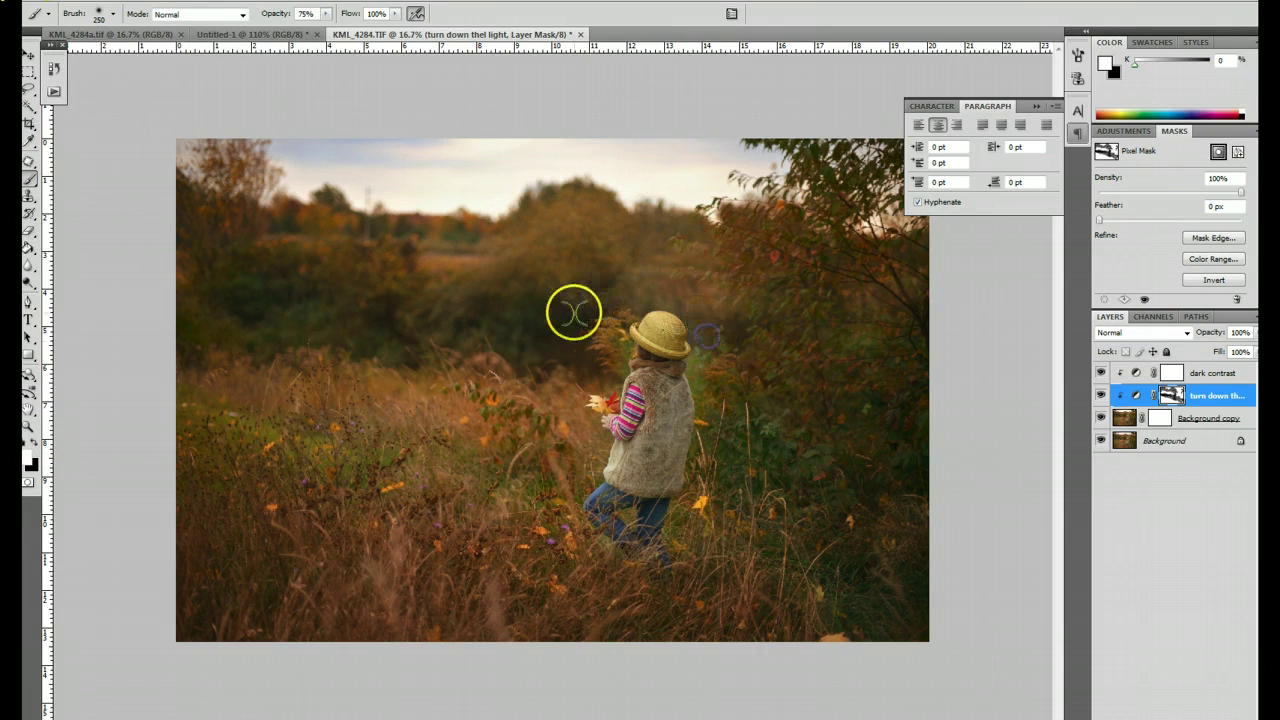
# Switch back to black, enlarge the brush to 700 and paint the mask over the foreground grass and distant treeline
pyautogui.click(34, 443)
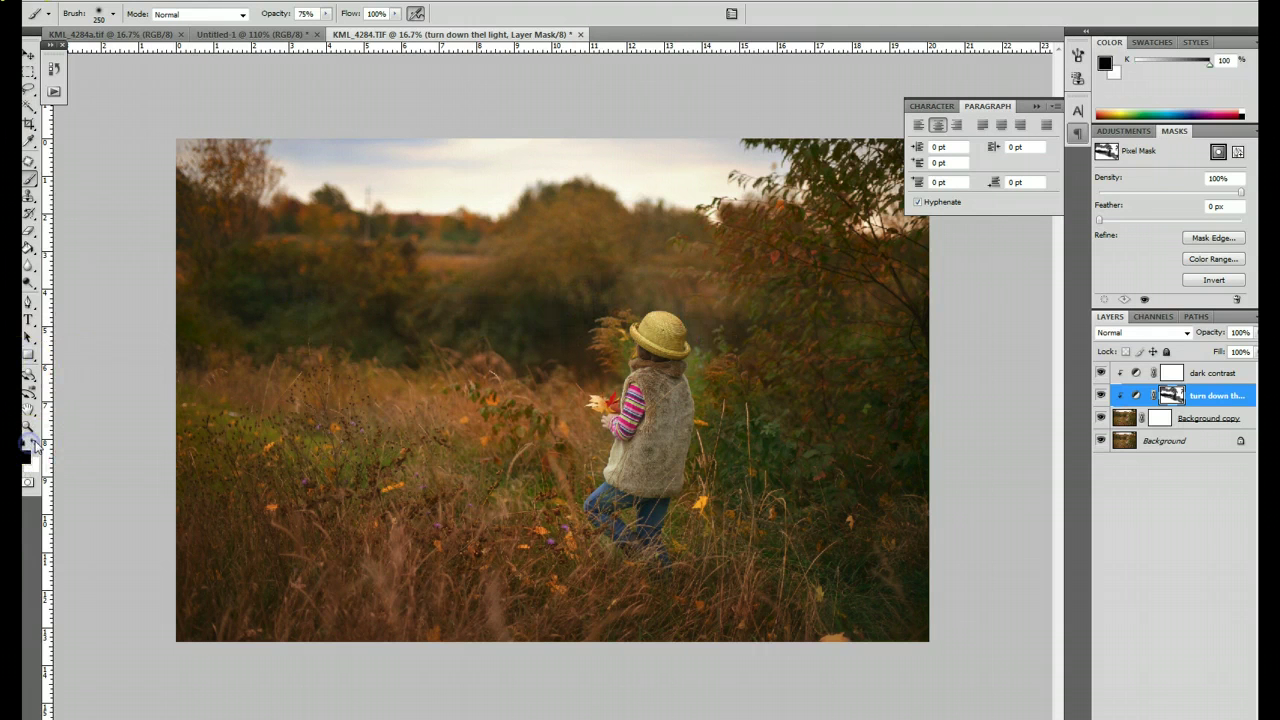
pyautogui.press(']')
pyautogui.press(']')
pyautogui.press(']')
pyautogui.press(']')
pyautogui.press(']')
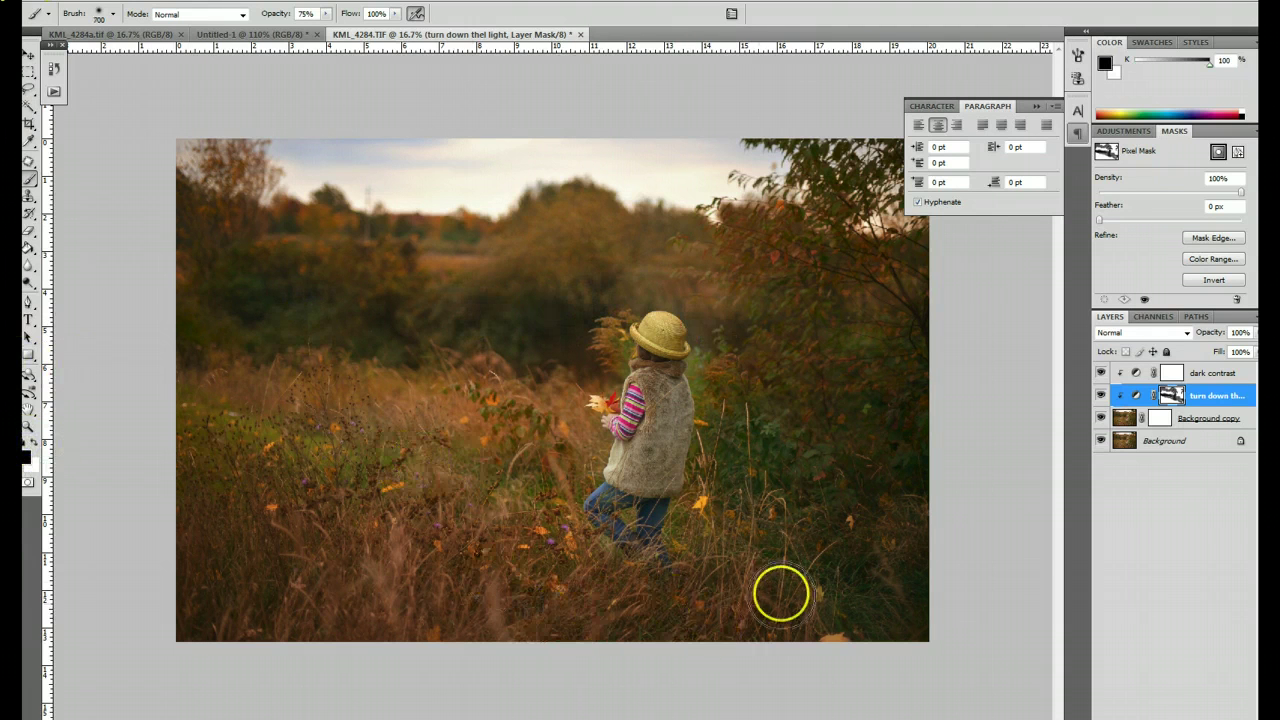
pyautogui.moveTo(765, 593)
pyautogui.mouseDown()
pyautogui.moveTo(723, 591)
pyautogui.moveTo(497, 471)
pyautogui.moveTo(269, 417)
pyautogui.moveTo(214, 420)
pyautogui.moveTo(577, 555)
pyautogui.moveTo(766, 563)
pyautogui.moveTo(849, 609)
pyautogui.moveTo(710, 523)
pyautogui.moveTo(668, 456)
pyautogui.moveTo(646, 353)
pyautogui.moveTo(523, 420)
pyautogui.moveTo(389, 403)
pyautogui.moveTo(233, 345)
pyautogui.moveTo(262, 139)
pyautogui.moveTo(191, 174)
pyautogui.moveTo(289, 253)
pyautogui.moveTo(412, 279)
pyautogui.moveTo(614, 223)
pyautogui.moveTo(789, 271)
pyautogui.moveTo(894, 253)
pyautogui.moveTo(899, 172)
pyautogui.moveTo(781, 155)
pyautogui.moveTo(800, 257)
pyautogui.moveTo(680, 209)
pyautogui.moveTo(370, 209)
pyautogui.moveTo(586, 214)
pyautogui.mouseUp()
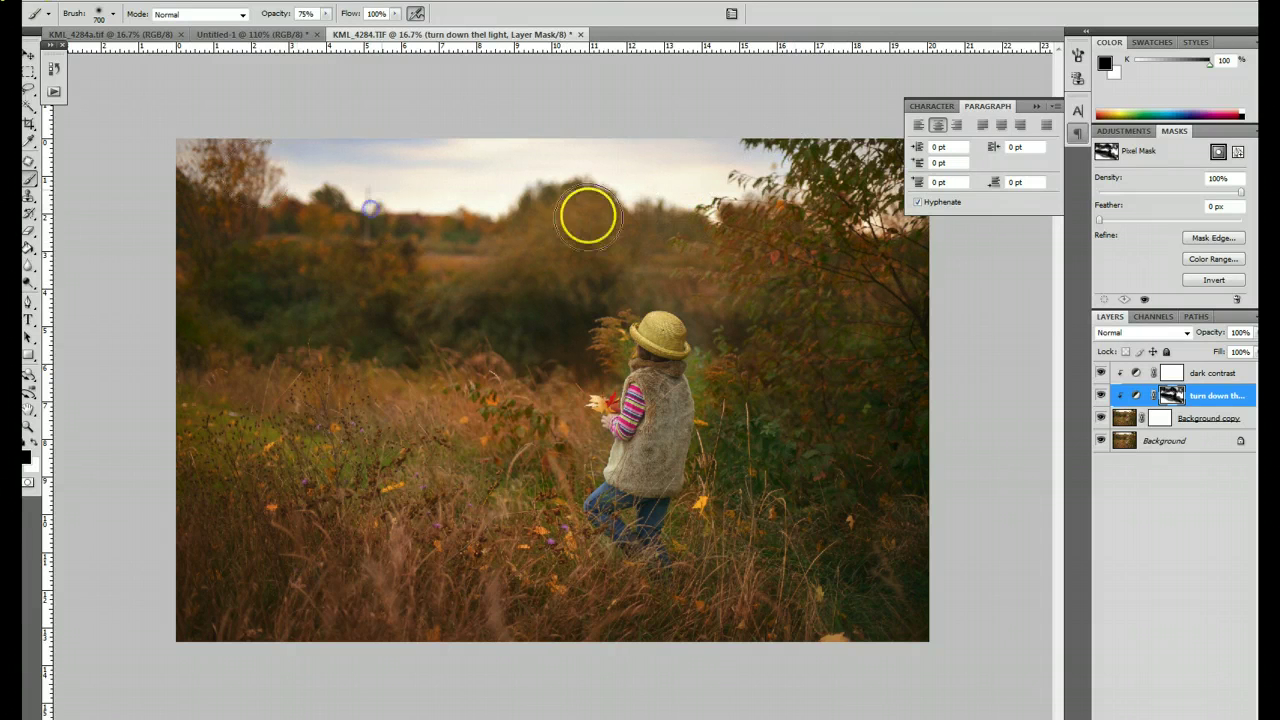
# Check the Background copy layer's effect by toggling its visibility, and flatten the darkened image
pyautogui.click(1101, 419)
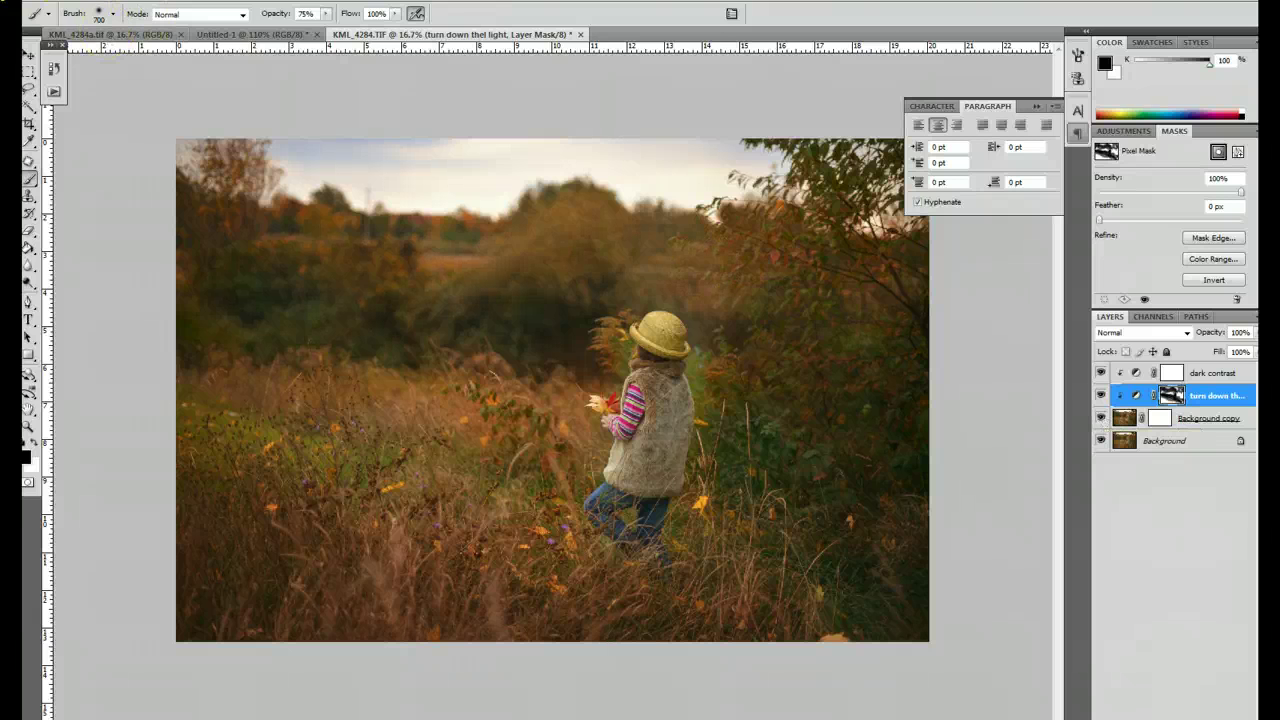
pyautogui.click(130, 8)
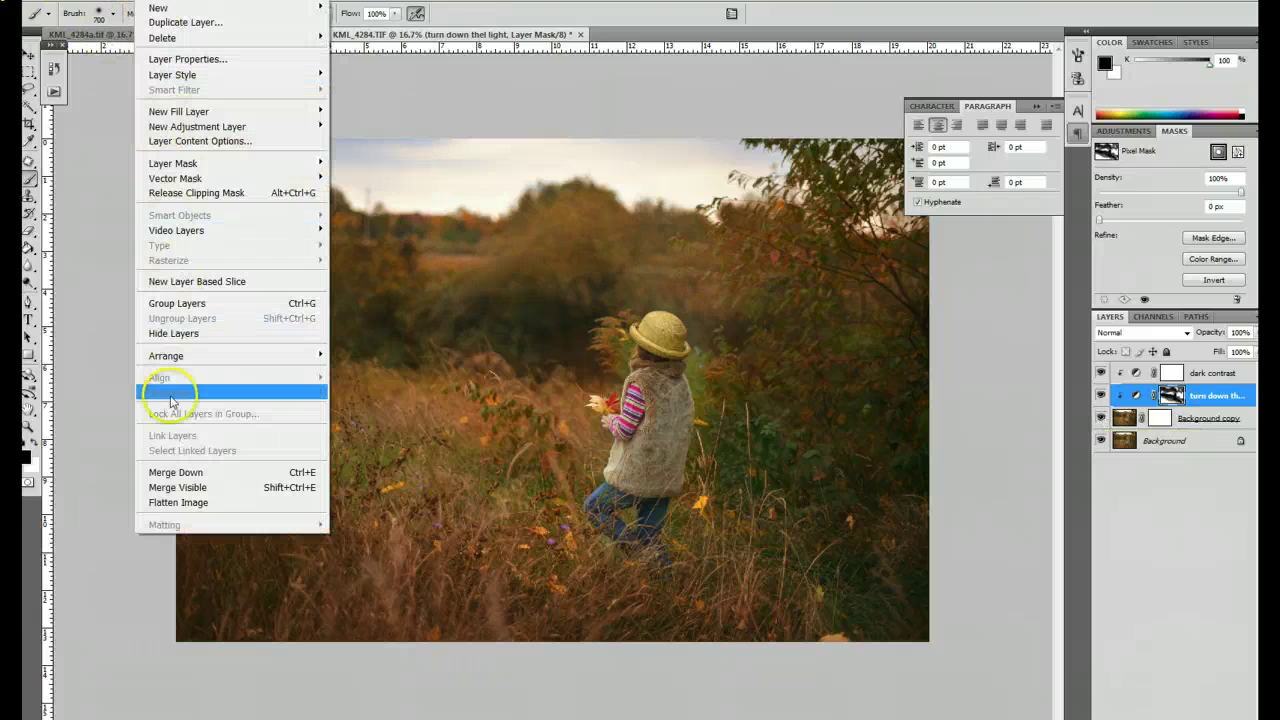
pyautogui.click(196, 502)
# Run the Make it rich action from the KMLC Autumn set on the flattened image
pyautogui.click(55, 91)
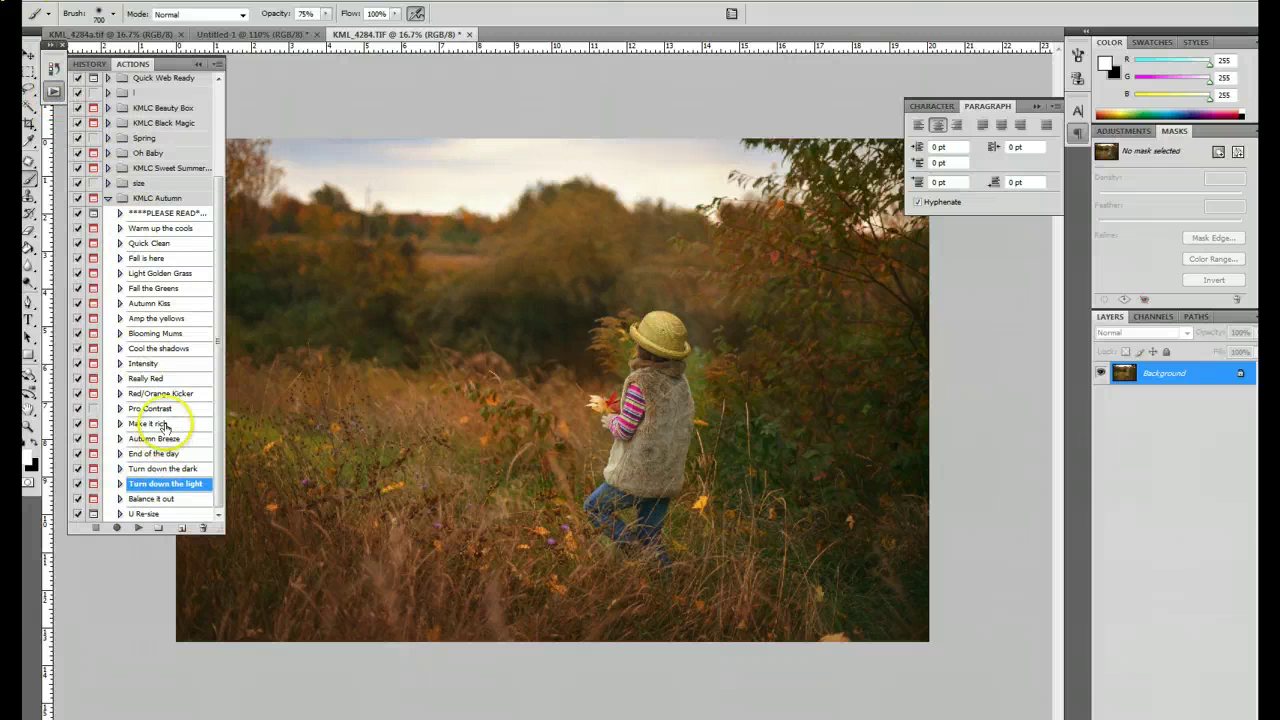
pyautogui.click(160, 423)
pyautogui.click(138, 527)
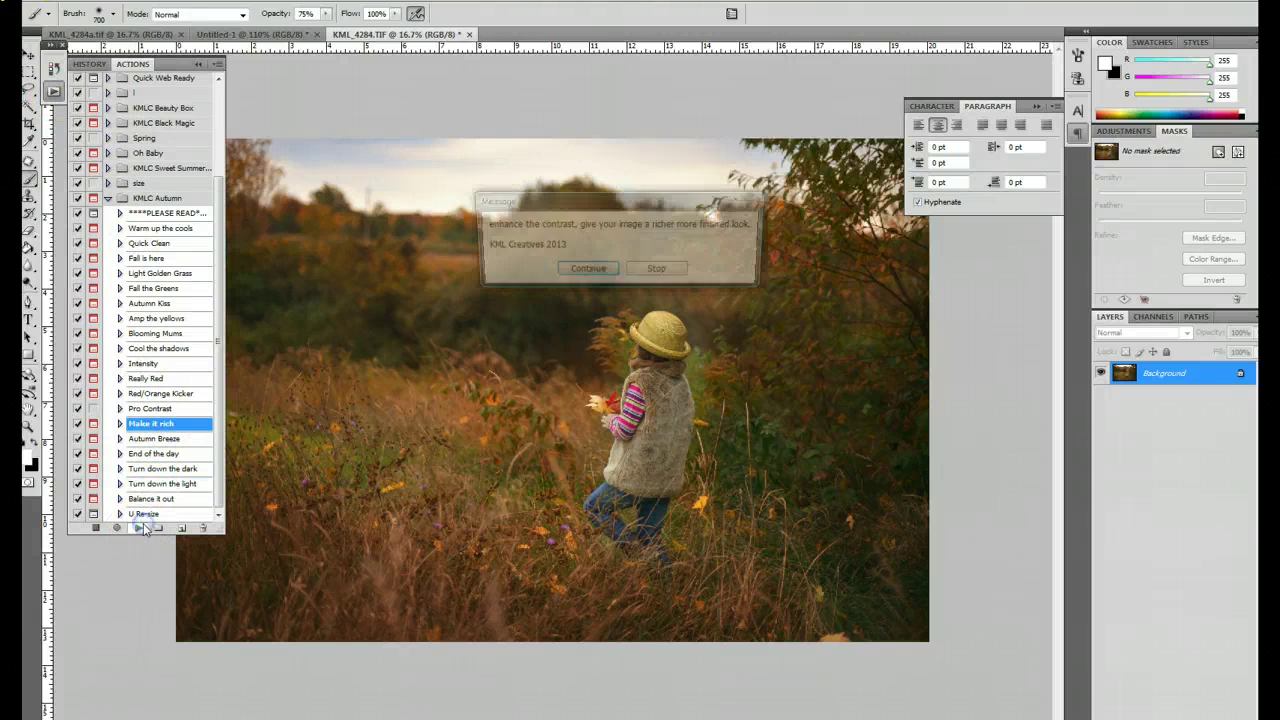
pyautogui.click(590, 270)
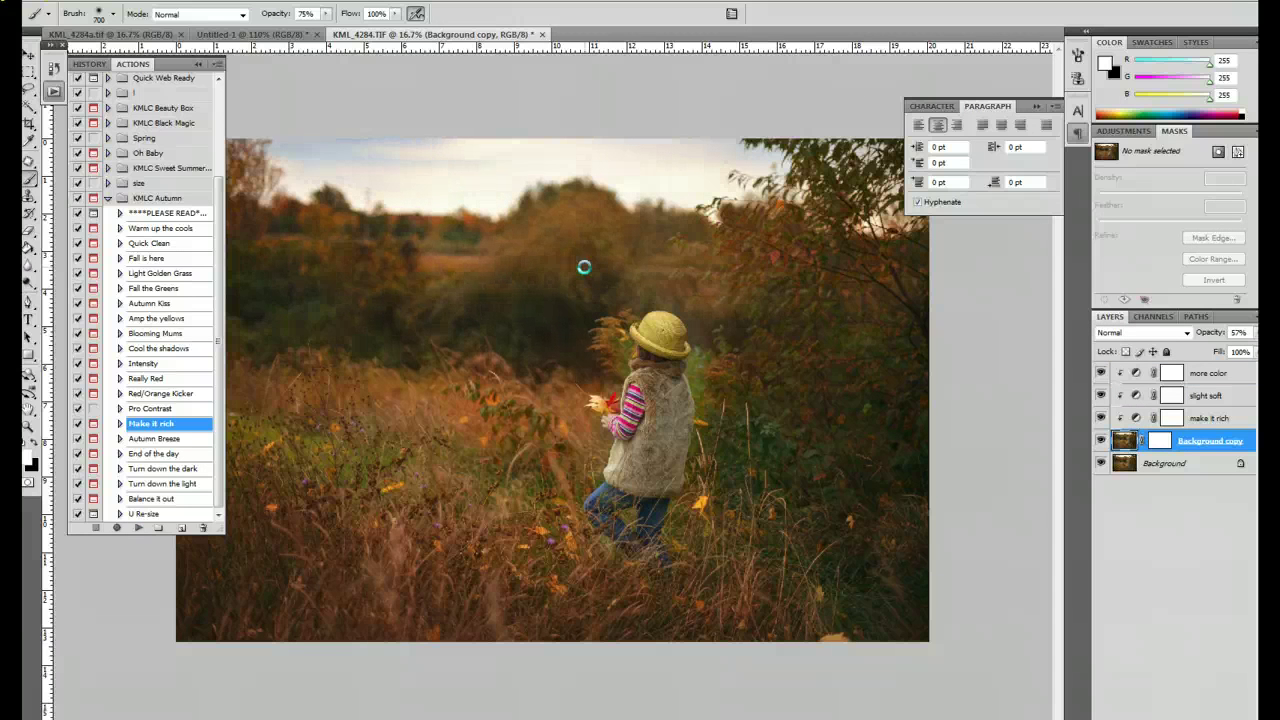
# Compare the image with and without the slight soft layer by toggling its visibility
pyautogui.click(1213, 421)
pyautogui.click(1208, 395)
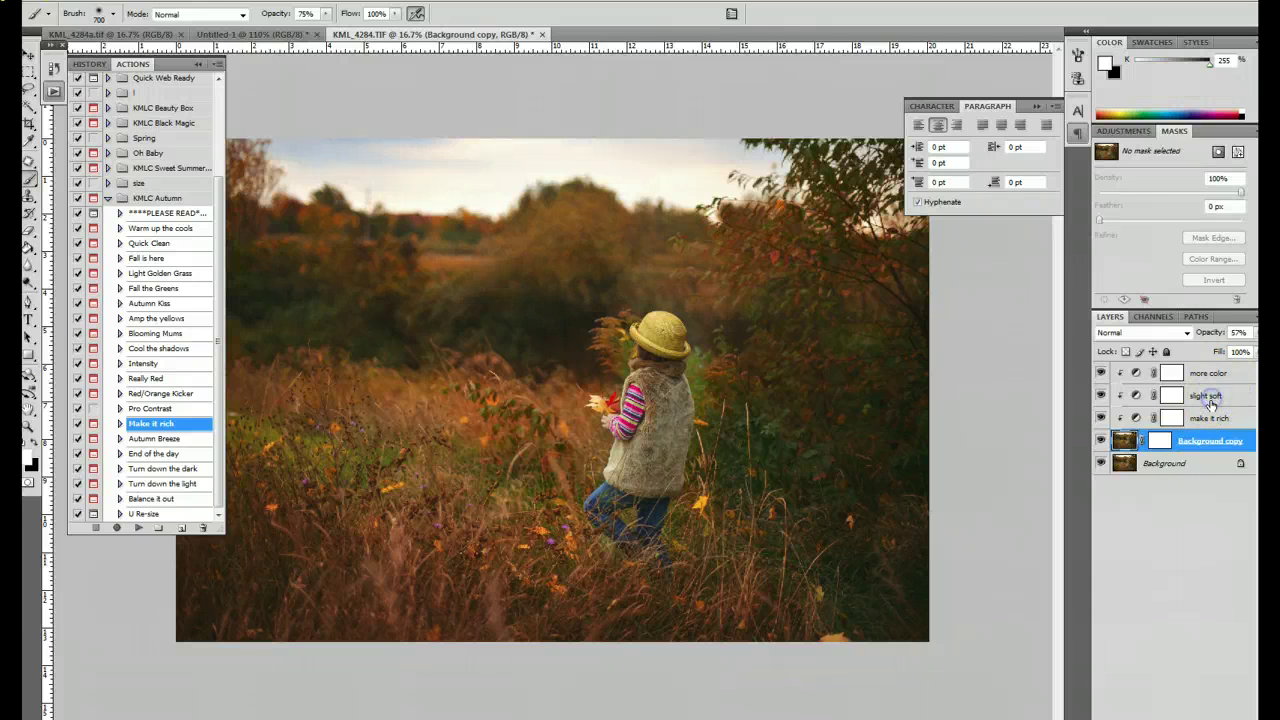
pyautogui.click(1101, 396)
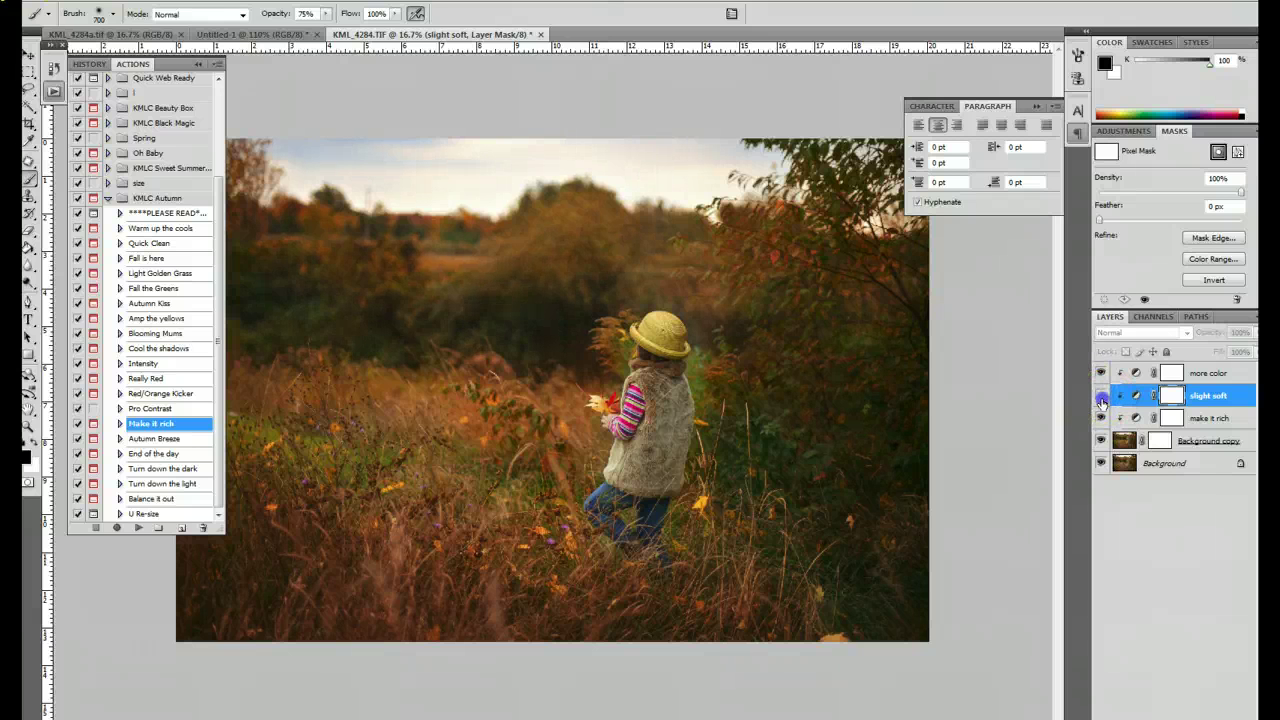
pyautogui.click(1101, 397)
pyautogui.click(1101, 397)
pyautogui.click(1101, 397)
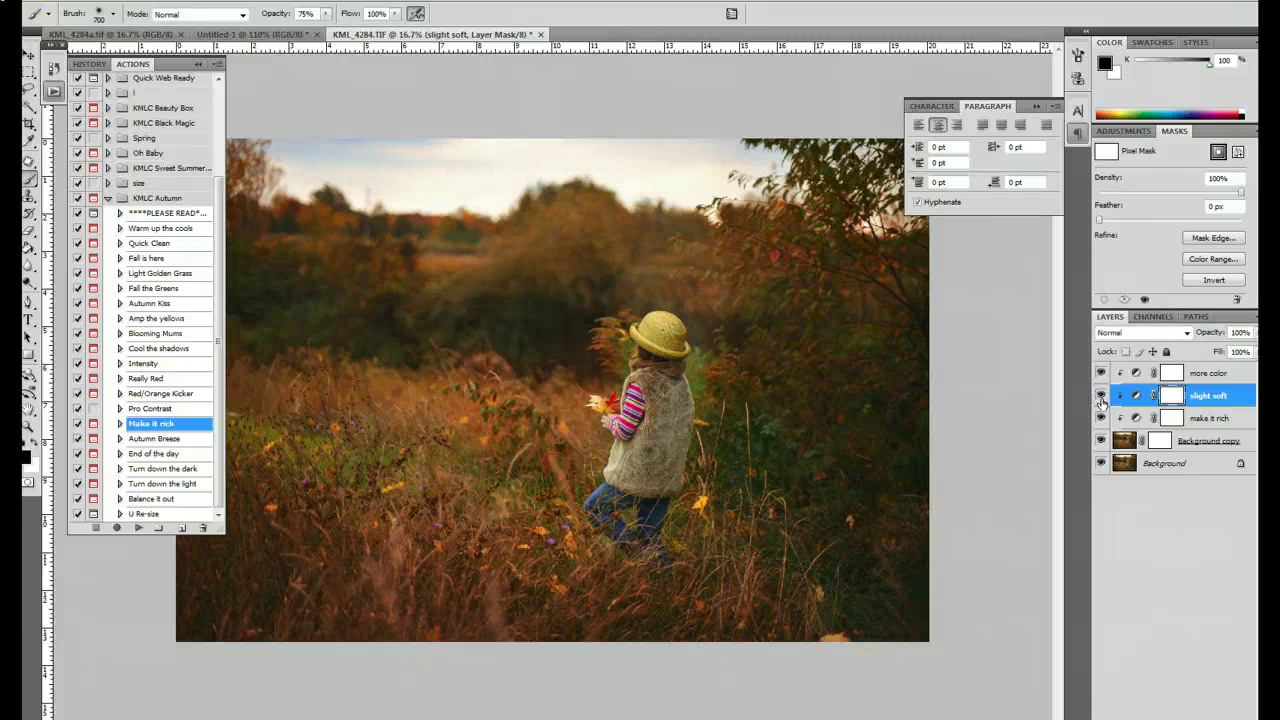
# Lower the Background copy layer's opacity to 30% and flatten the image
pyautogui.click(1101, 398)
pyautogui.click(1101, 398)
pyautogui.click(1215, 444)
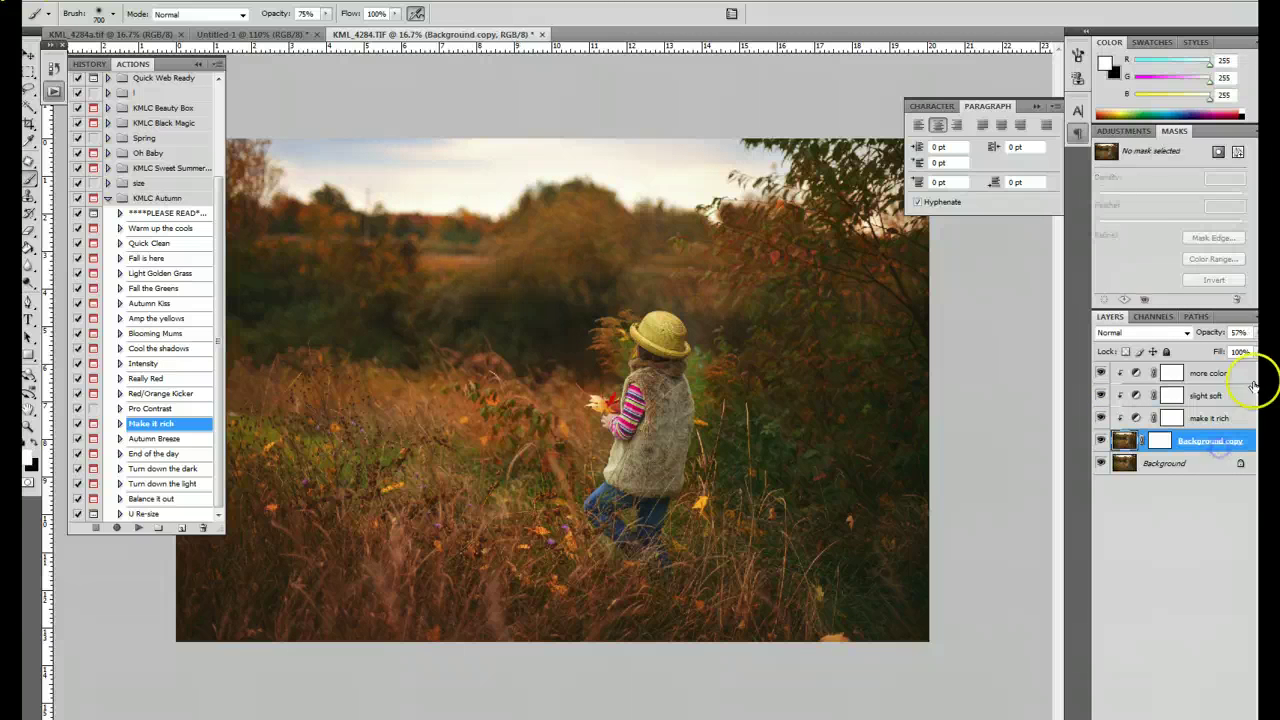
pyautogui.moveTo(1250, 334); pyautogui.dragTo(1226, 348)
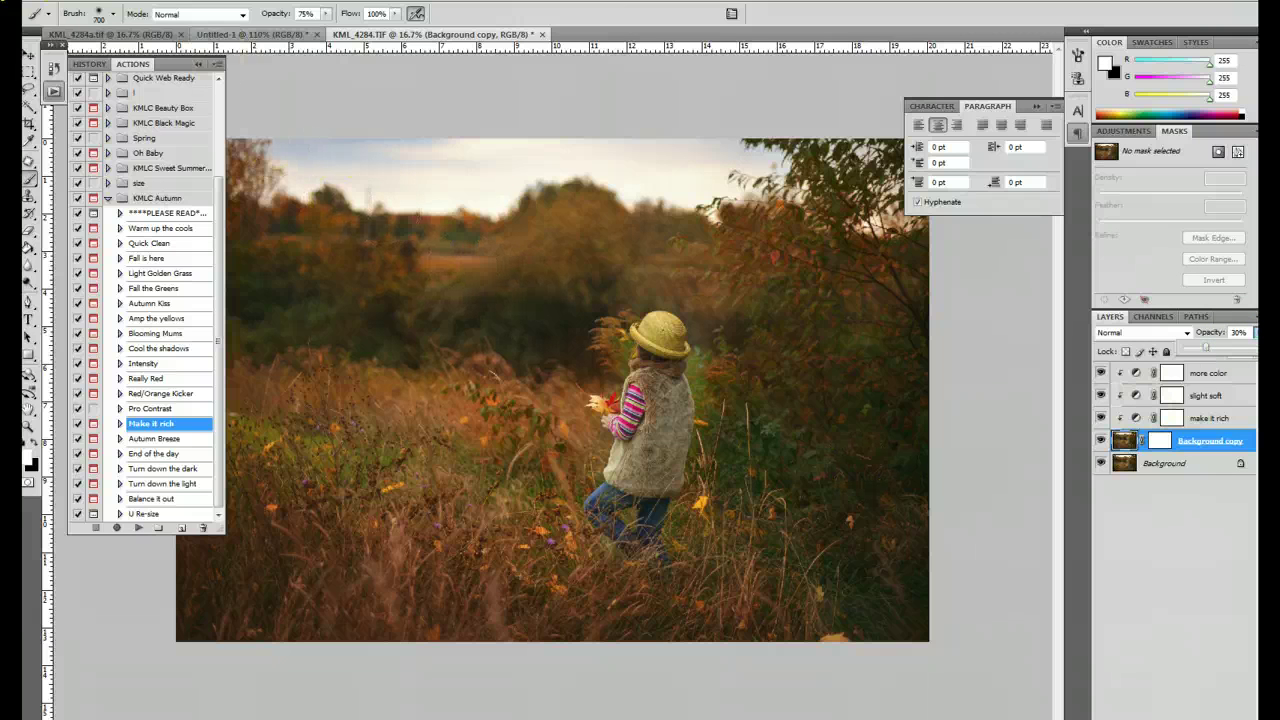
pyautogui.click(142, 4)
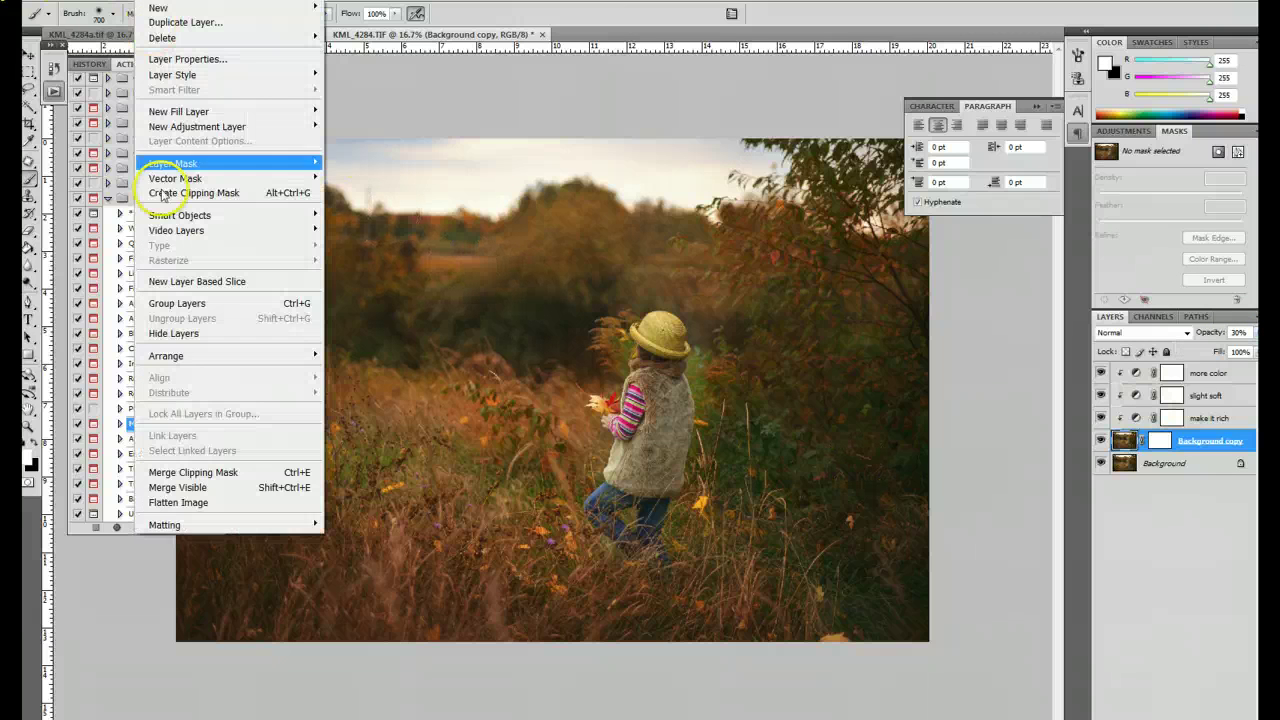
pyautogui.click(190, 502)
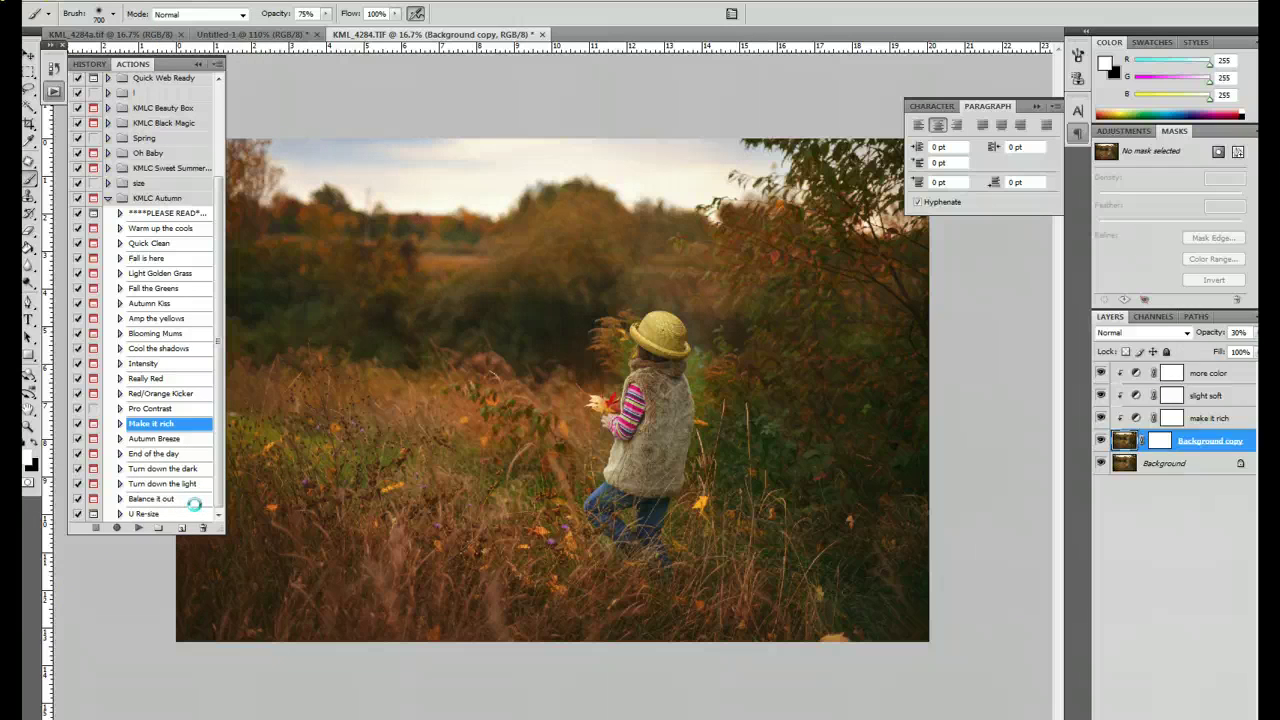
# Run the Autumn Breeze action from the KMLC Autumn set on the flattened image and collapse the actions list
pyautogui.click(157, 438)
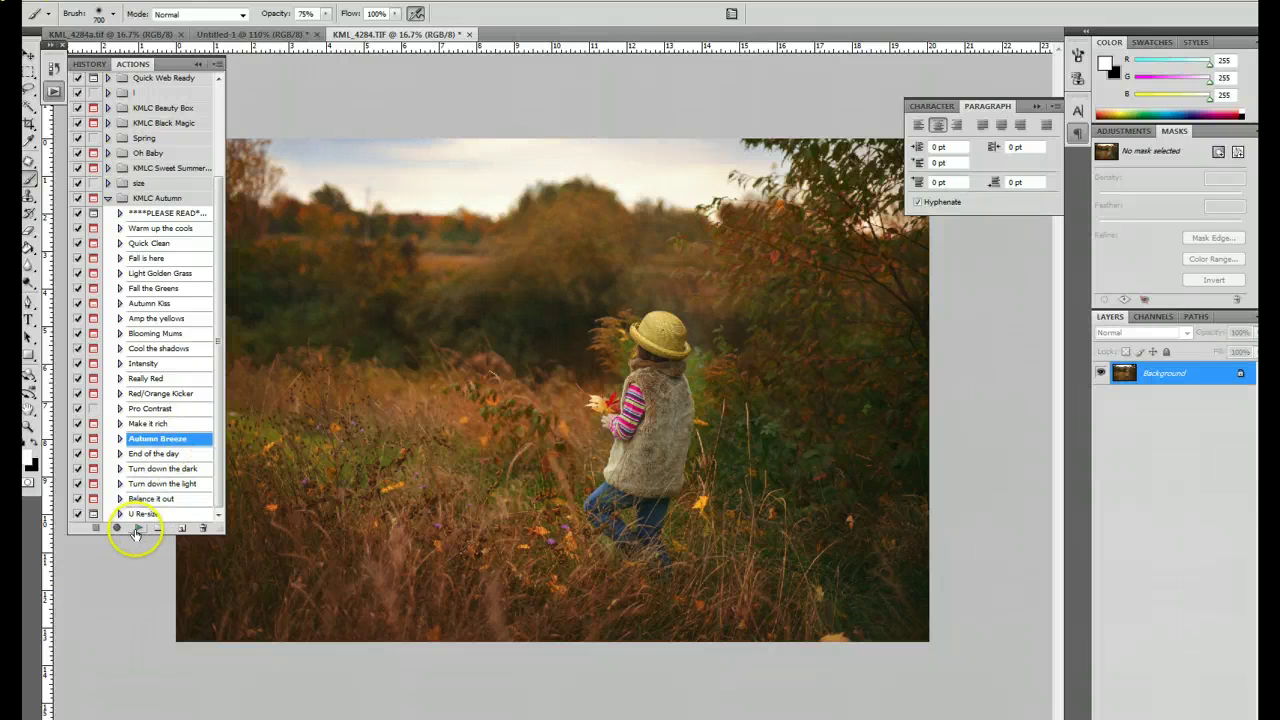
pyautogui.click(137, 530)
pyautogui.click(566, 272)
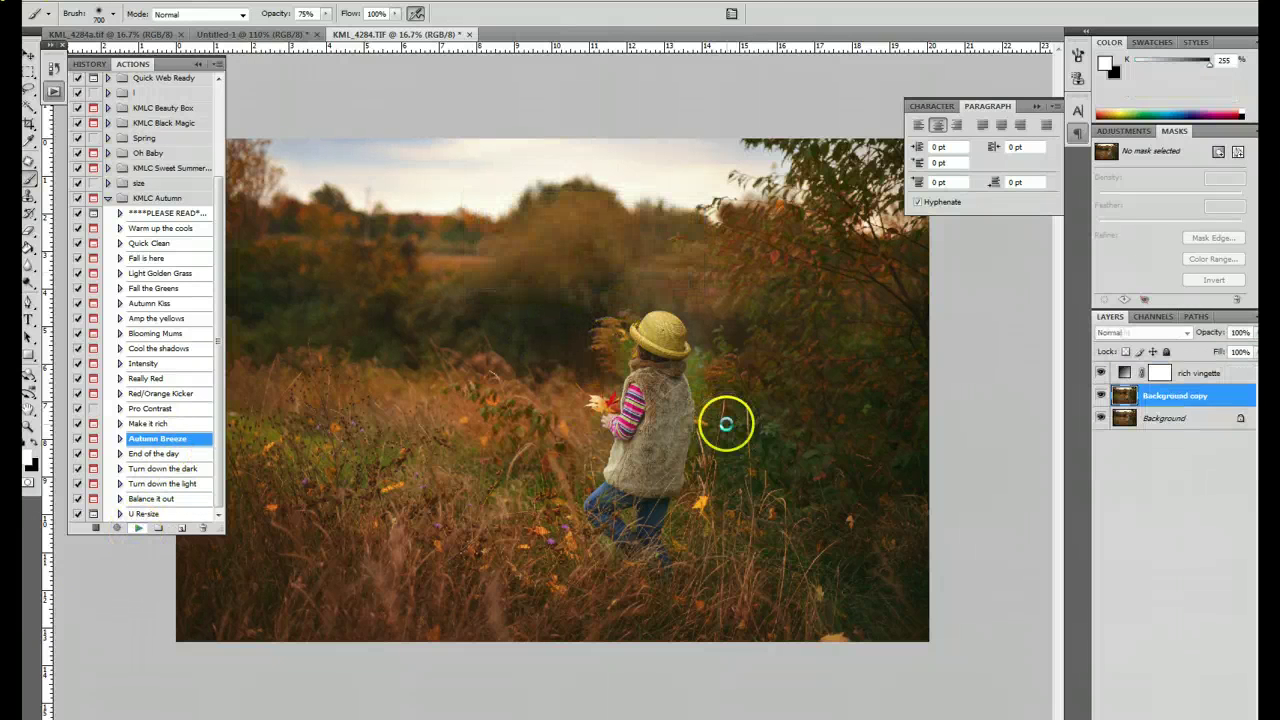
pyautogui.click(199, 63)
# Preview the action's effect by toggling the Background copy layer, and set the rich vingette layer's opacity to 75%
pyautogui.click(1100, 419)
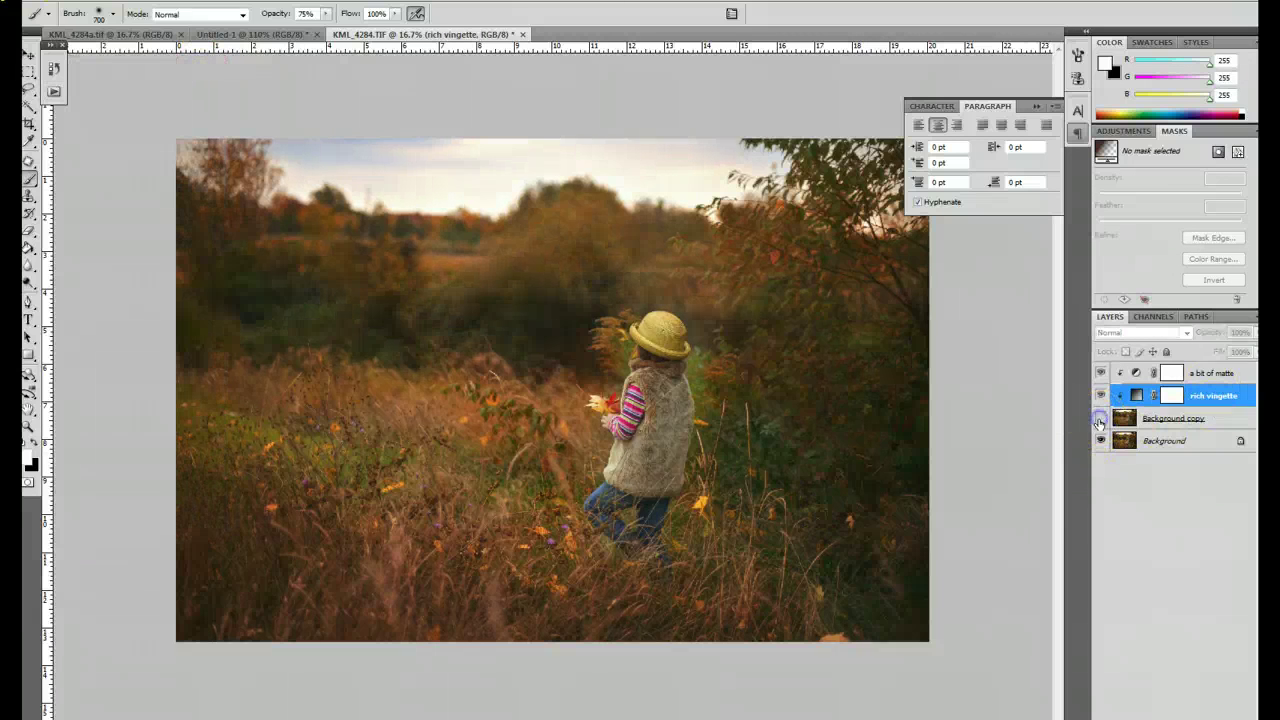
pyautogui.click(1100, 419)
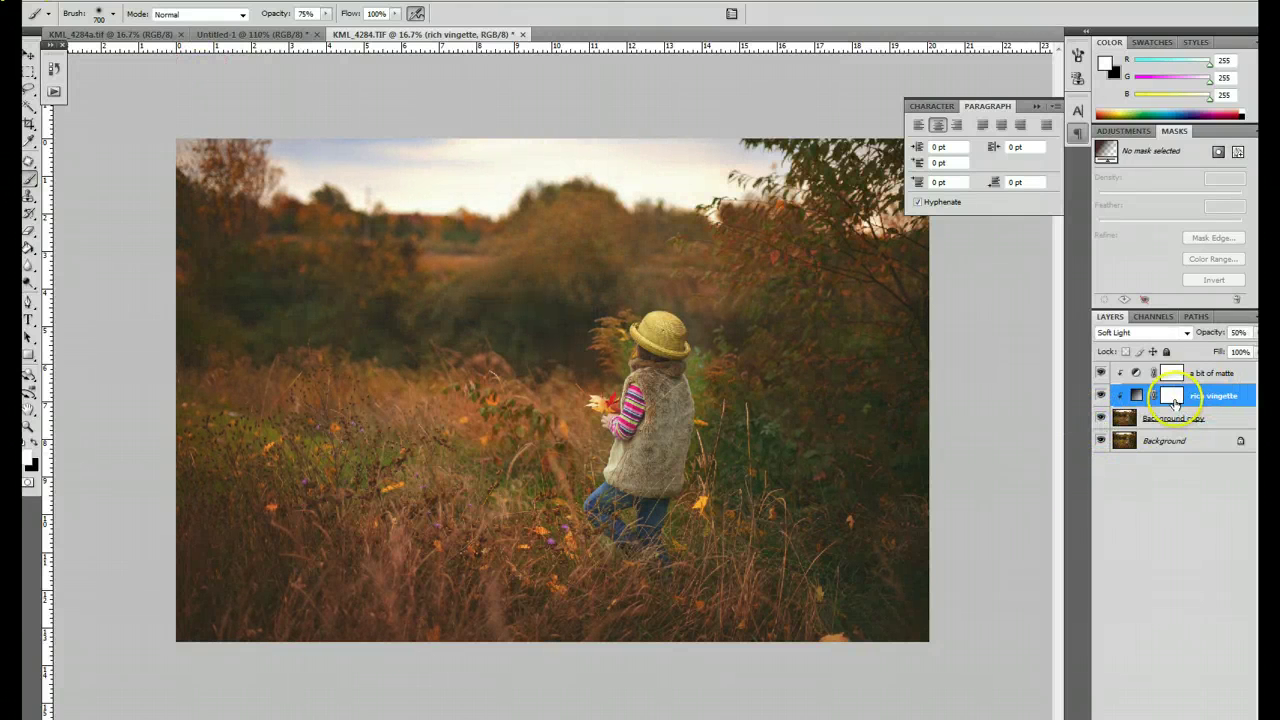
pyautogui.click(1255, 332)
pyautogui.click(1224, 347)
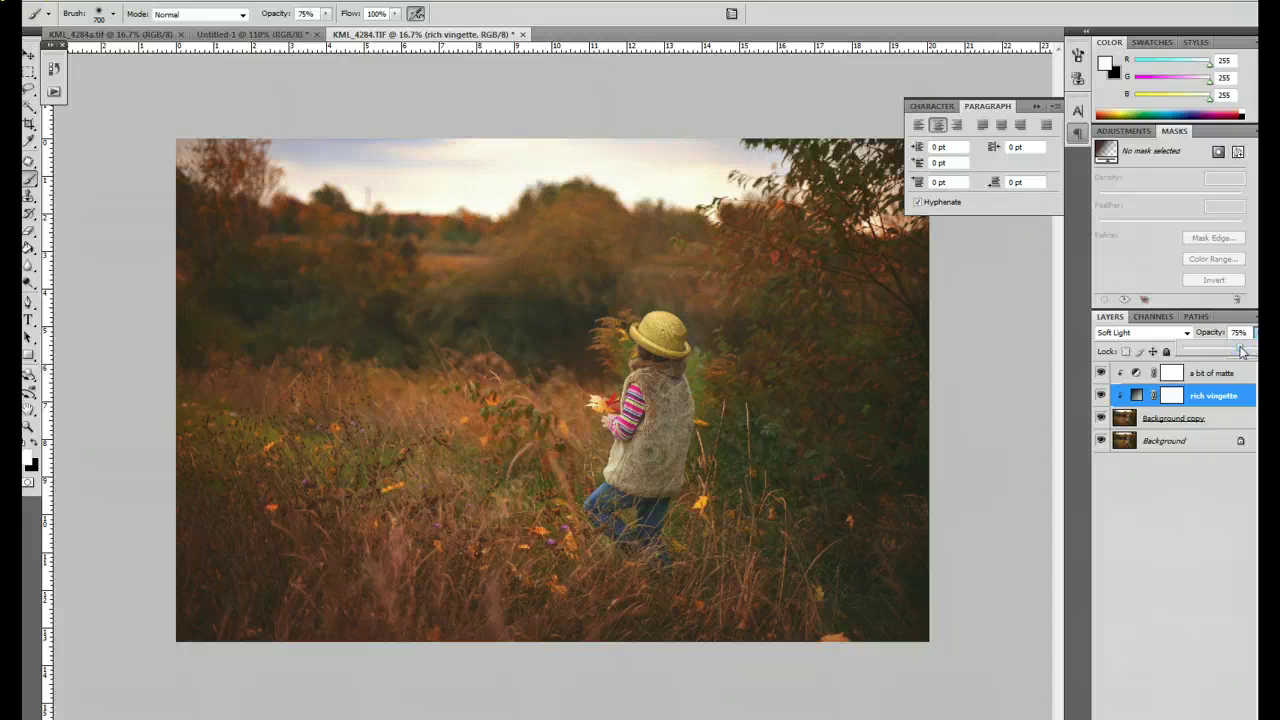
# Paint black on the rich vingette layer's mask over the girl, the distant treeline and the trees behind her
pyautogui.click(1171, 396)
pyautogui.press('x')
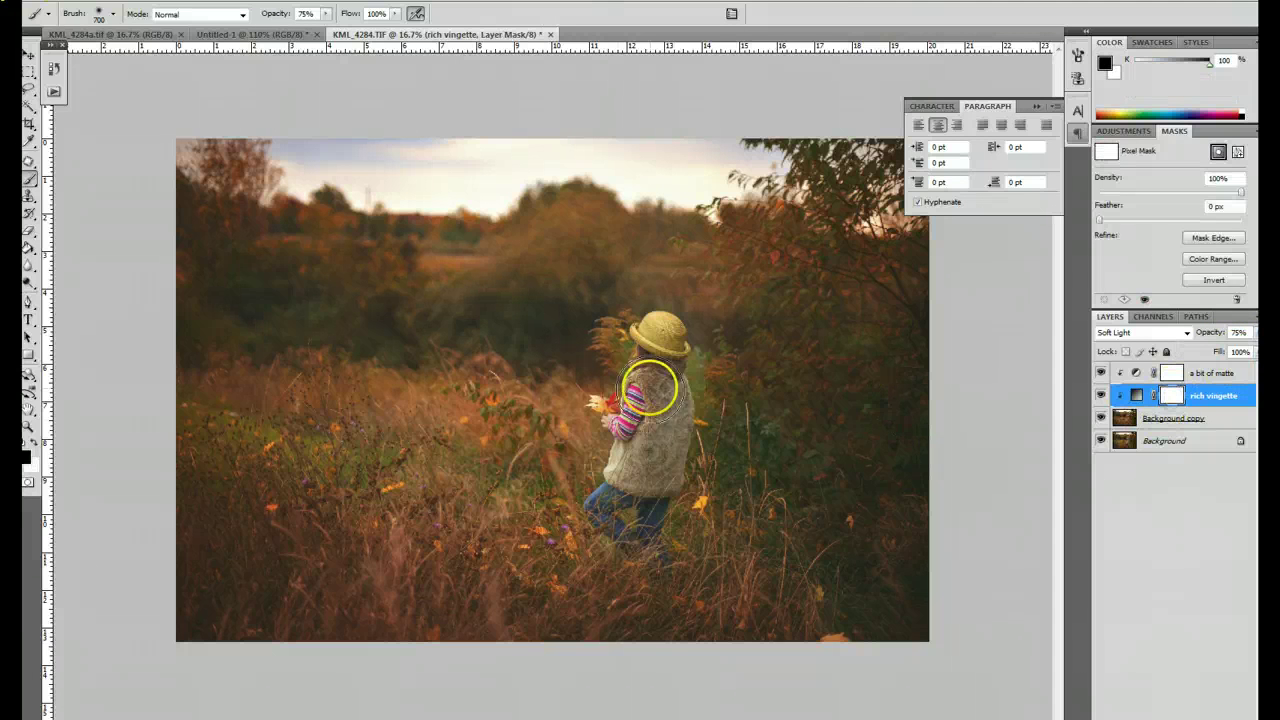
pyautogui.moveTo(650, 388); pyautogui.dragTo(630, 441)
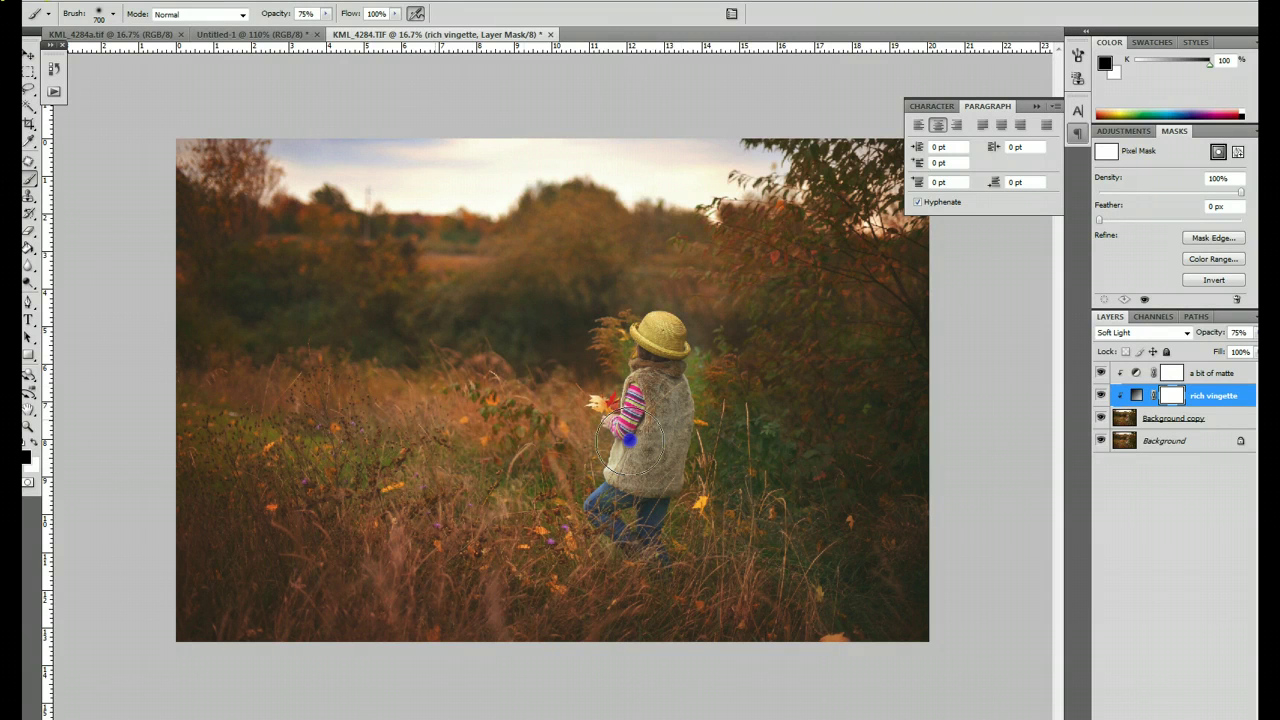
pyautogui.moveTo(630, 441)
pyautogui.mouseDown()
pyautogui.moveTo(200, 375)
pyautogui.moveTo(466, 440)
pyautogui.moveTo(603, 437)
pyautogui.moveTo(670, 350)
pyautogui.moveTo(653, 497)
pyautogui.moveTo(653, 386)
pyautogui.moveTo(671, 345)
pyautogui.moveTo(640, 335)
pyautogui.mouseUp()
pyautogui.moveTo(577, 228)
pyautogui.mouseDown()
pyautogui.moveTo(397, 190)
pyautogui.moveTo(240, 133)
pyautogui.moveTo(177, 175)
pyautogui.moveTo(186, 214)
pyautogui.moveTo(483, 263)
pyautogui.moveTo(641, 183)
pyautogui.moveTo(306, 186)
pyautogui.moveTo(206, 171)
pyautogui.moveTo(193, 192)
pyautogui.moveTo(251, 194)
pyautogui.moveTo(383, 251)
pyautogui.moveTo(586, 220)
pyautogui.moveTo(390, 216)
pyautogui.moveTo(443, 206)
pyautogui.moveTo(640, 271)
pyautogui.moveTo(846, 123)
pyautogui.moveTo(947, 175)
pyautogui.moveTo(914, 263)
pyautogui.moveTo(866, 297)
pyautogui.mouseUp()
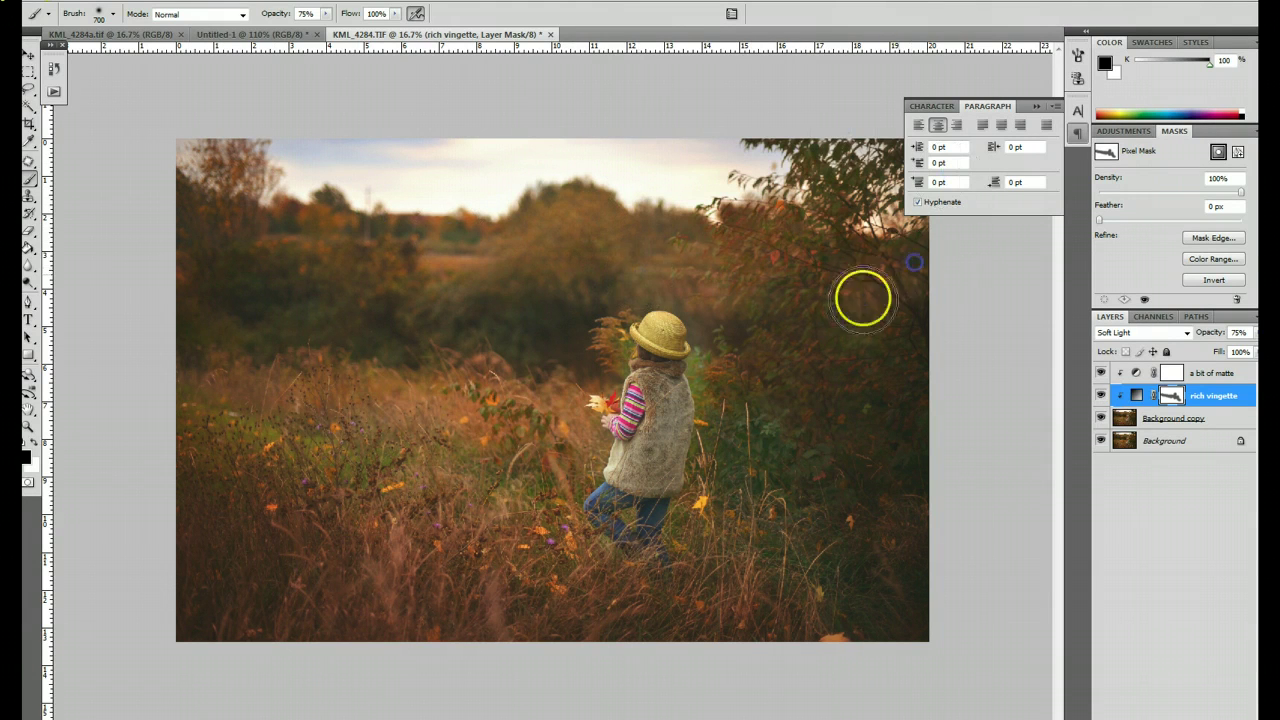
pyautogui.click(808, 317)
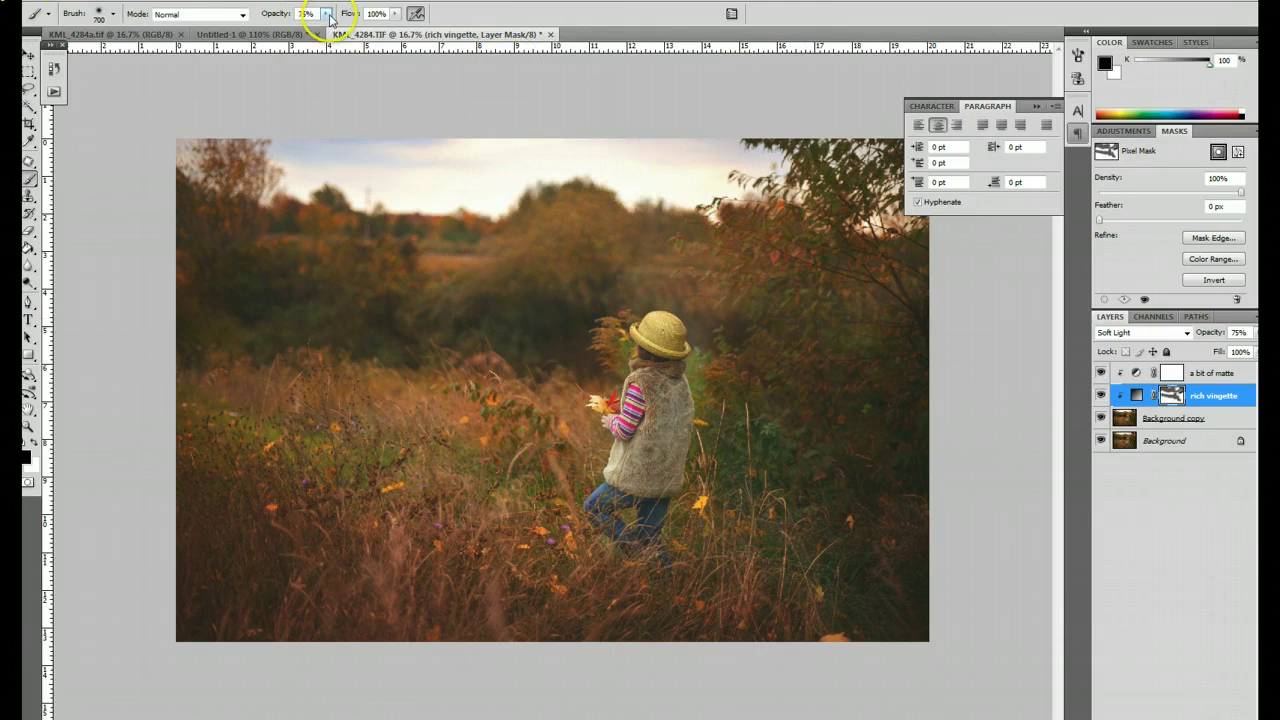
# Reduce the brush opacity to 37% and paint the rich vingette mask over the dark bushes and surrounding field edges
pyautogui.moveTo(325, 14); pyautogui.dragTo(324, 34)
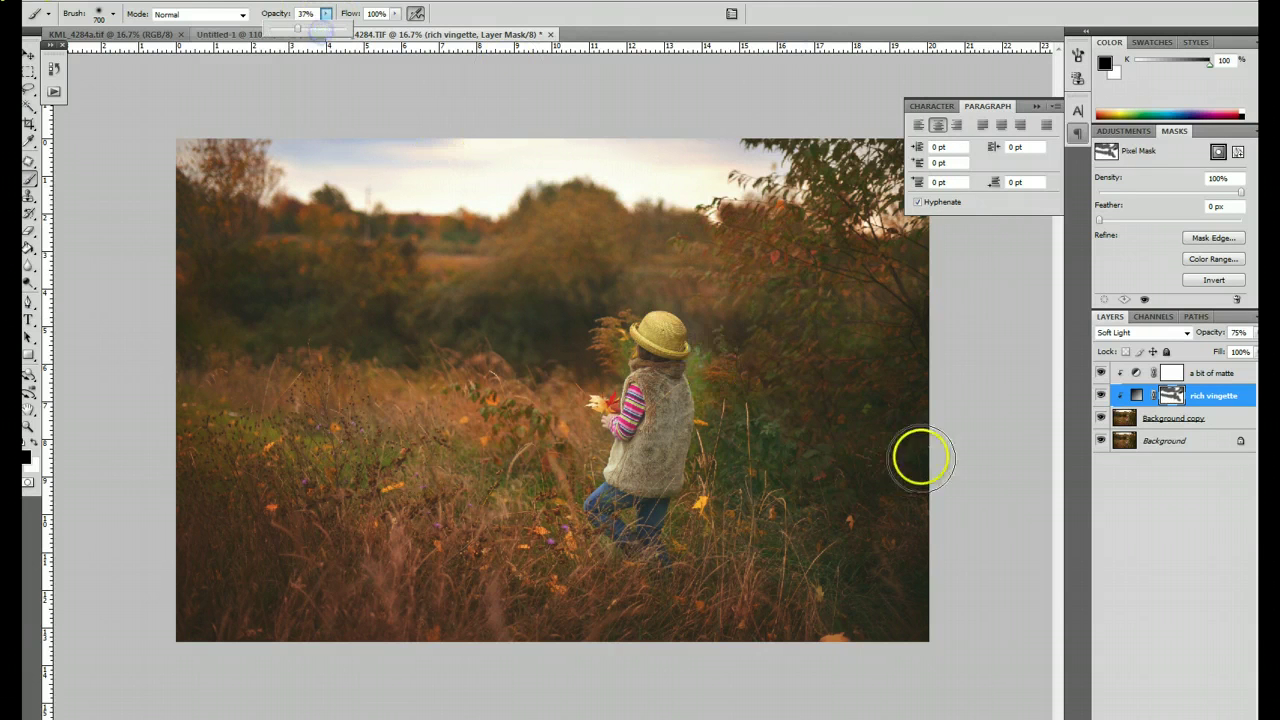
pyautogui.click(891, 379)
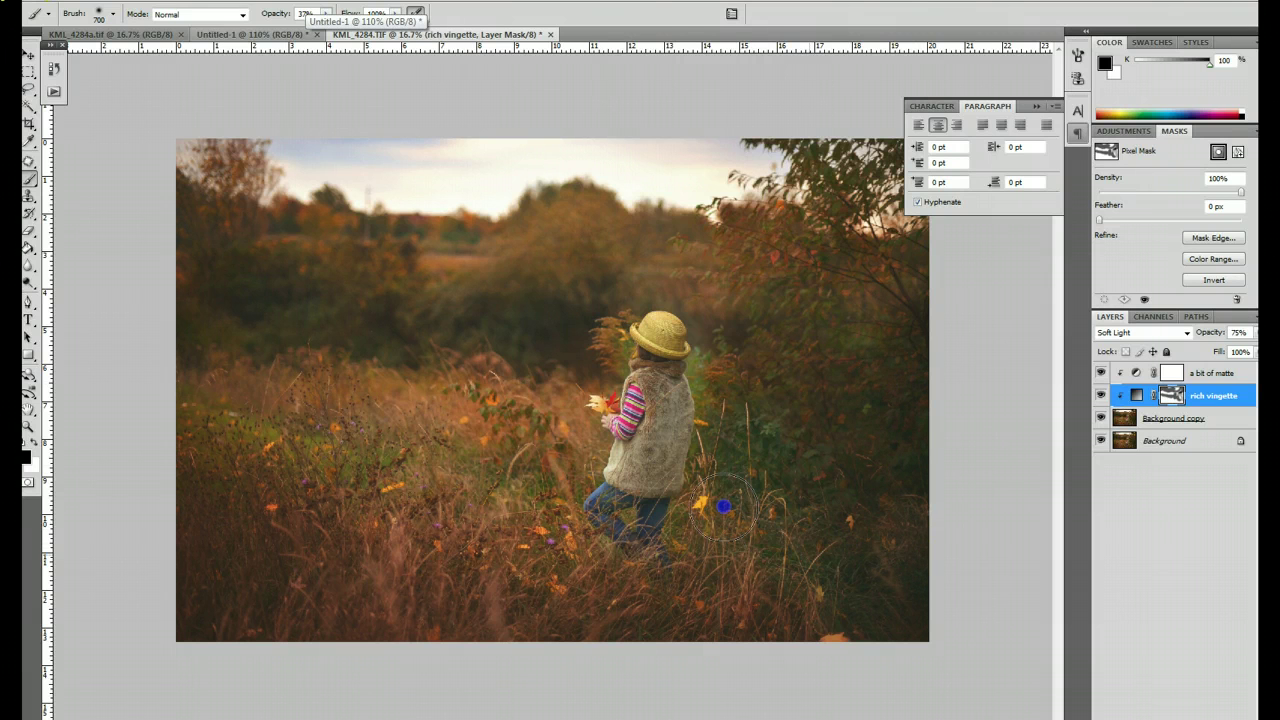
pyautogui.moveTo(724, 507)
pyautogui.mouseDown()
pyautogui.moveTo(792, 518)
pyautogui.moveTo(701, 355)
pyautogui.moveTo(612, 494)
pyautogui.moveTo(407, 374)
pyautogui.moveTo(272, 373)
pyautogui.moveTo(230, 397)
pyautogui.moveTo(262, 422)
pyautogui.moveTo(206, 297)
pyautogui.mouseUp()
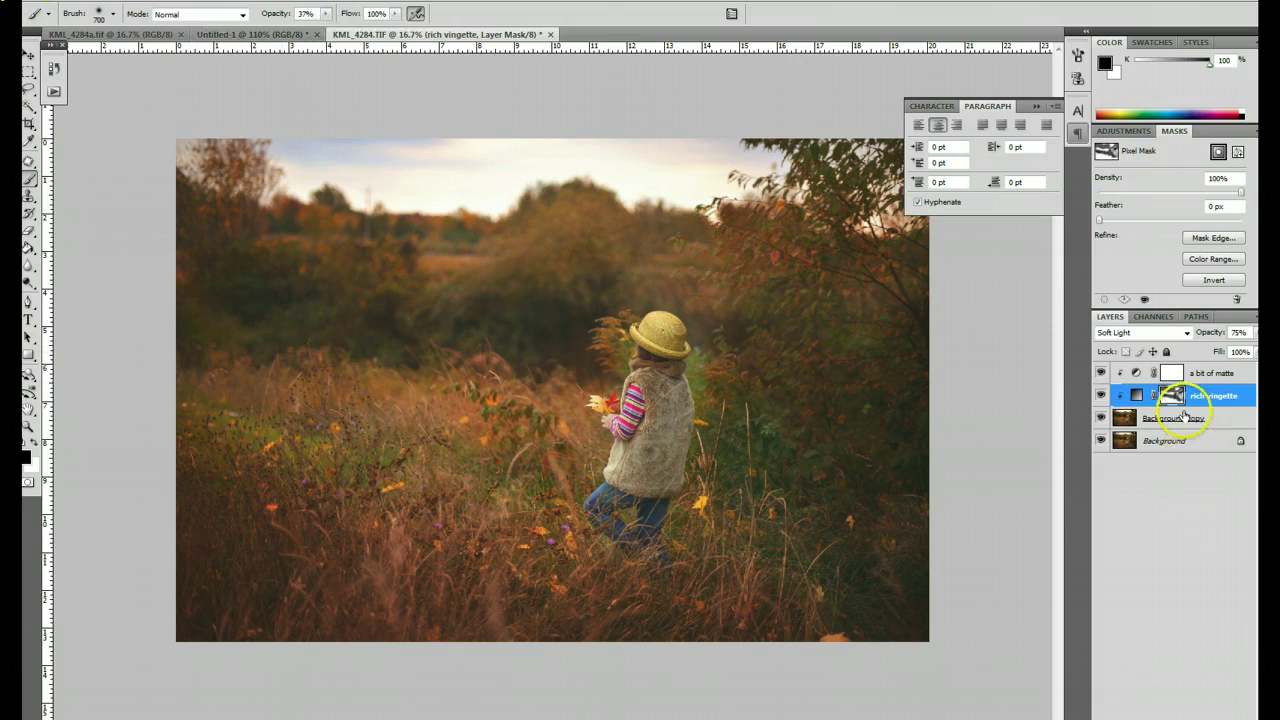
# Shrink the brush to 300 and paint the a bit of matte layer's mask over the girl
pyautogui.click(1173, 373)
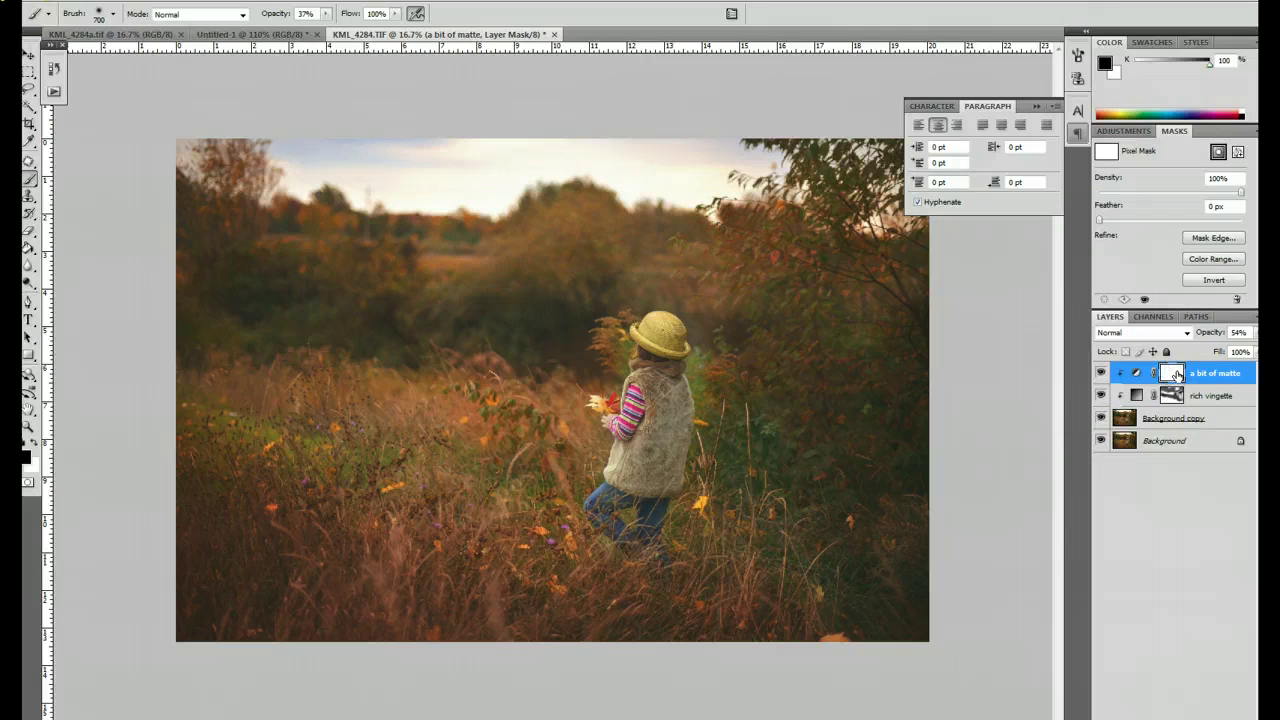
pyautogui.press('[')
pyautogui.press('[')
pyautogui.press('[')
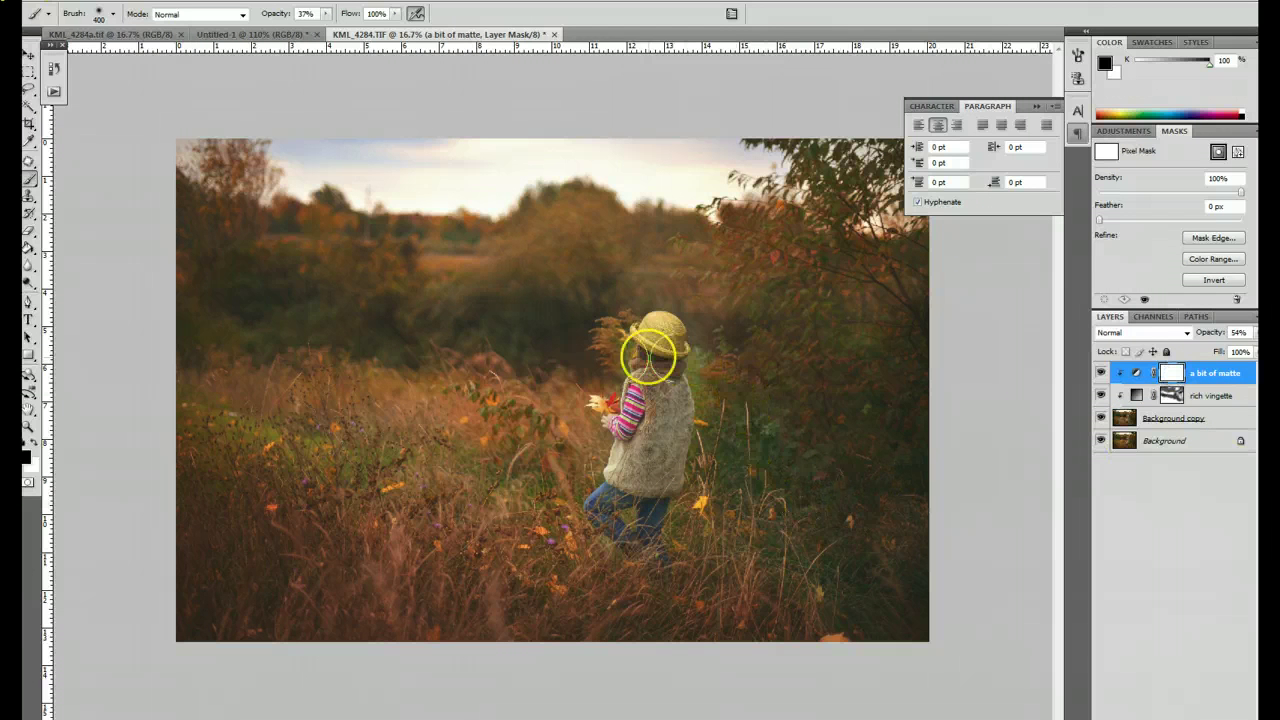
pyautogui.press('[')
pyautogui.moveTo(658, 350); pyautogui.dragTo(652, 342)
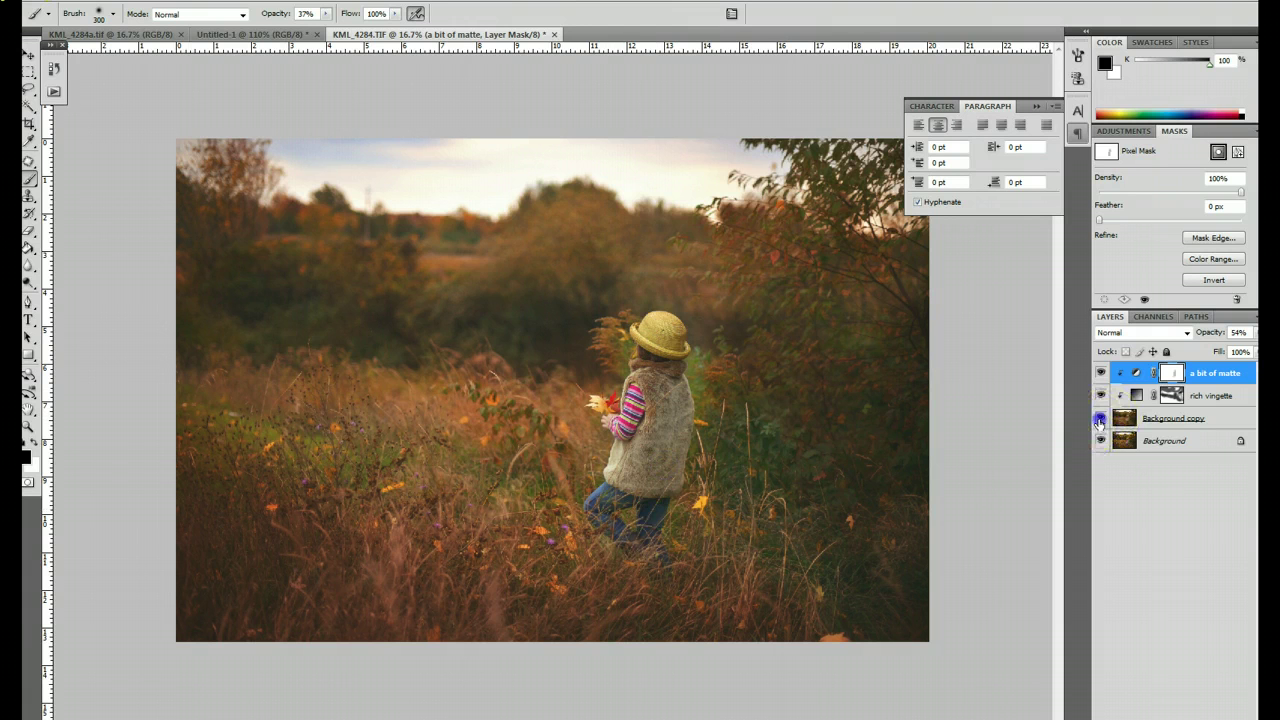
# Compare the image with and without the Autumn Breeze layers by toggling Background copy, and flatten the image
pyautogui.click(1100, 419)
pyautogui.click(1100, 419)
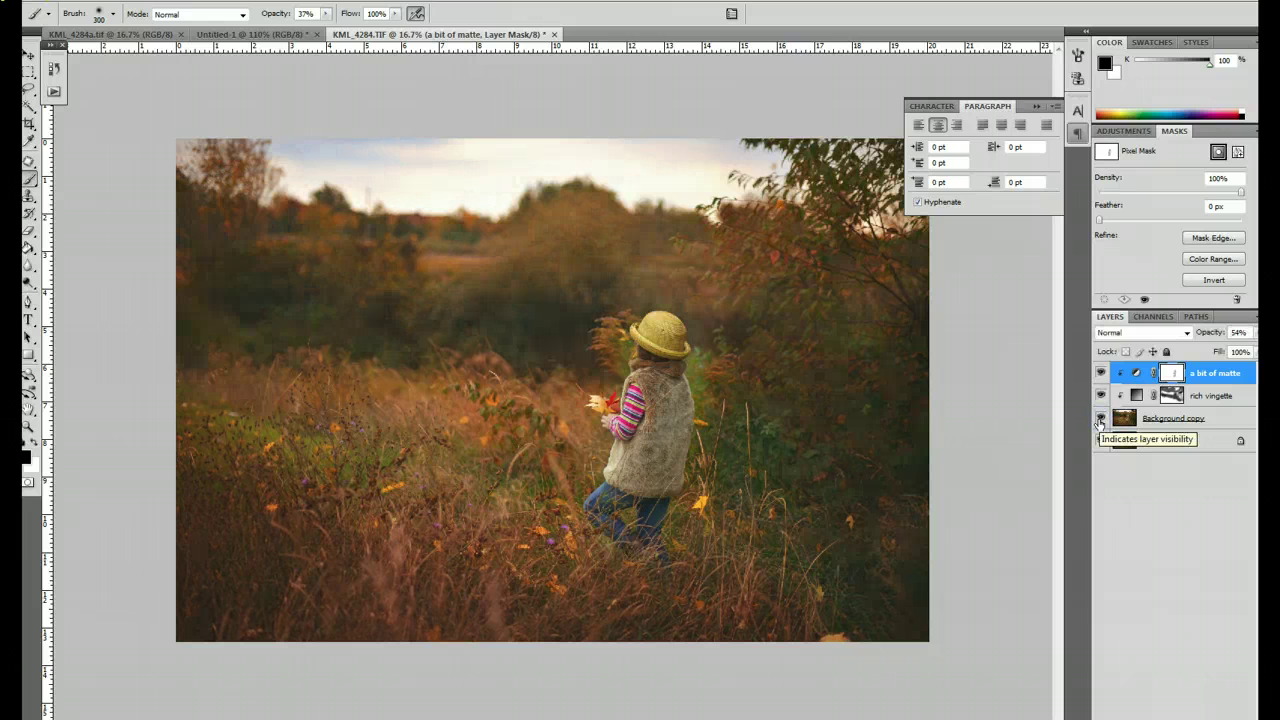
pyautogui.click(1100, 419)
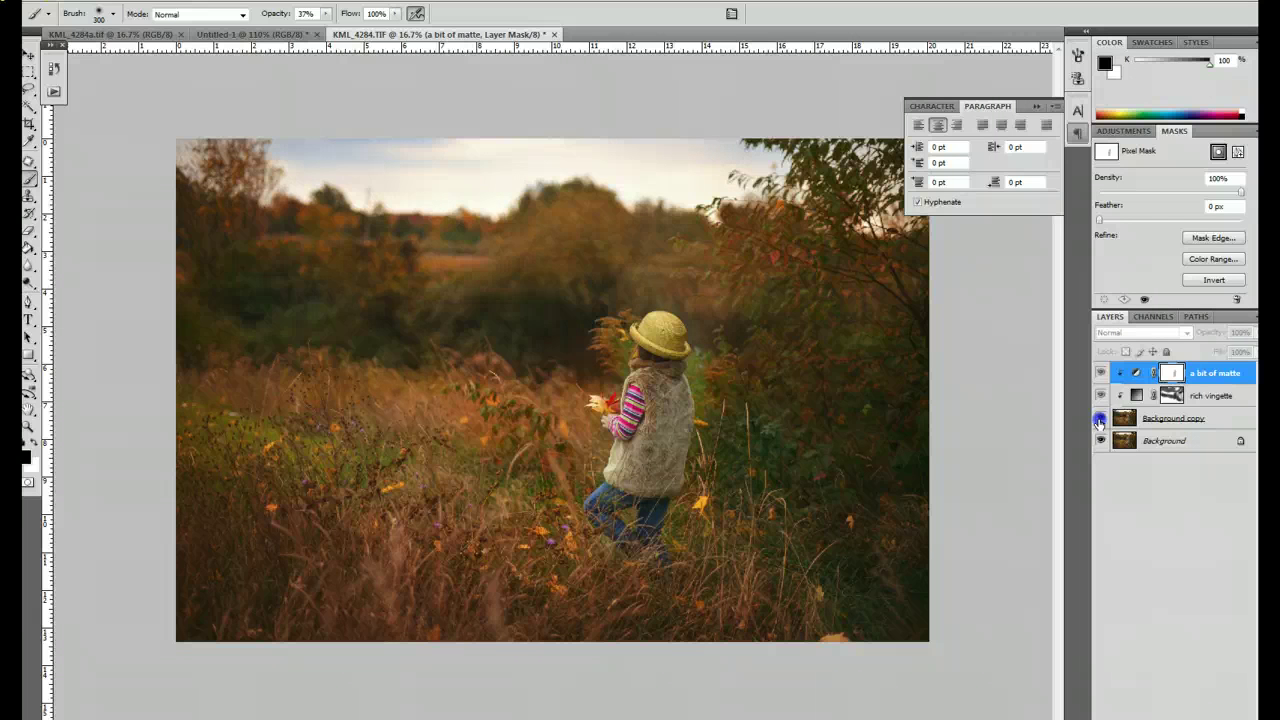
pyautogui.click(1100, 419)
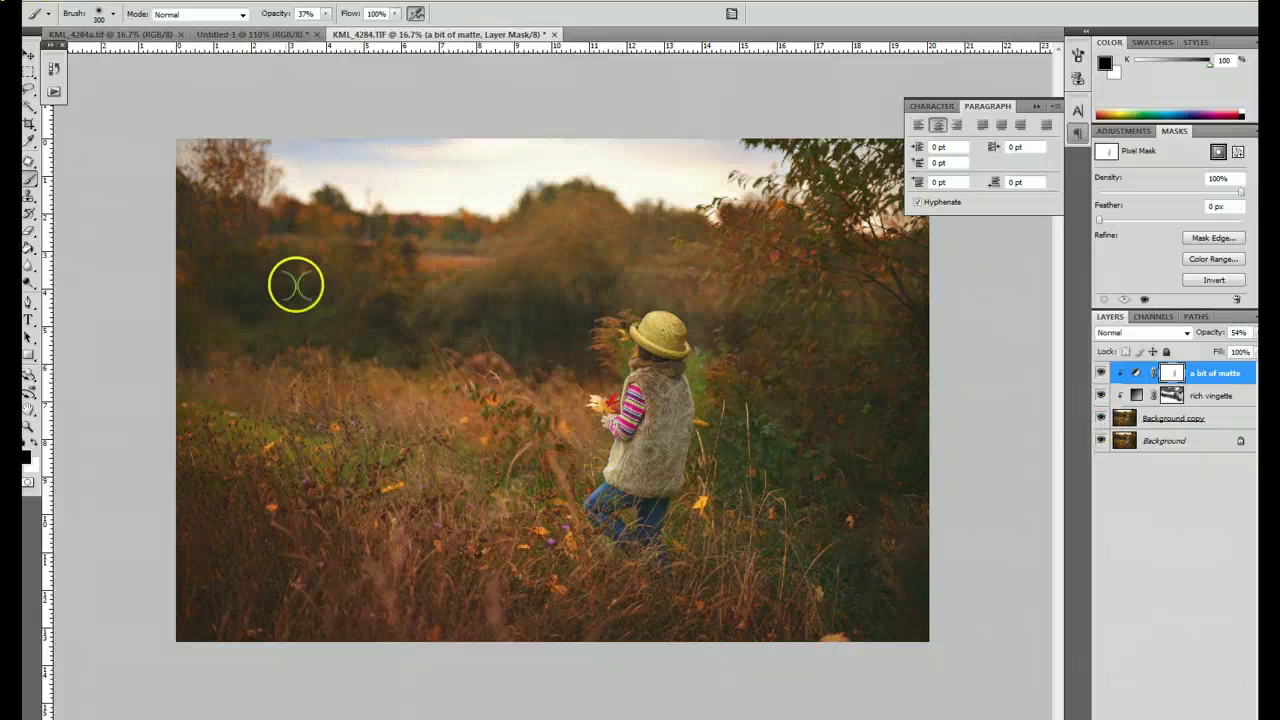
pyautogui.click(150, 2)
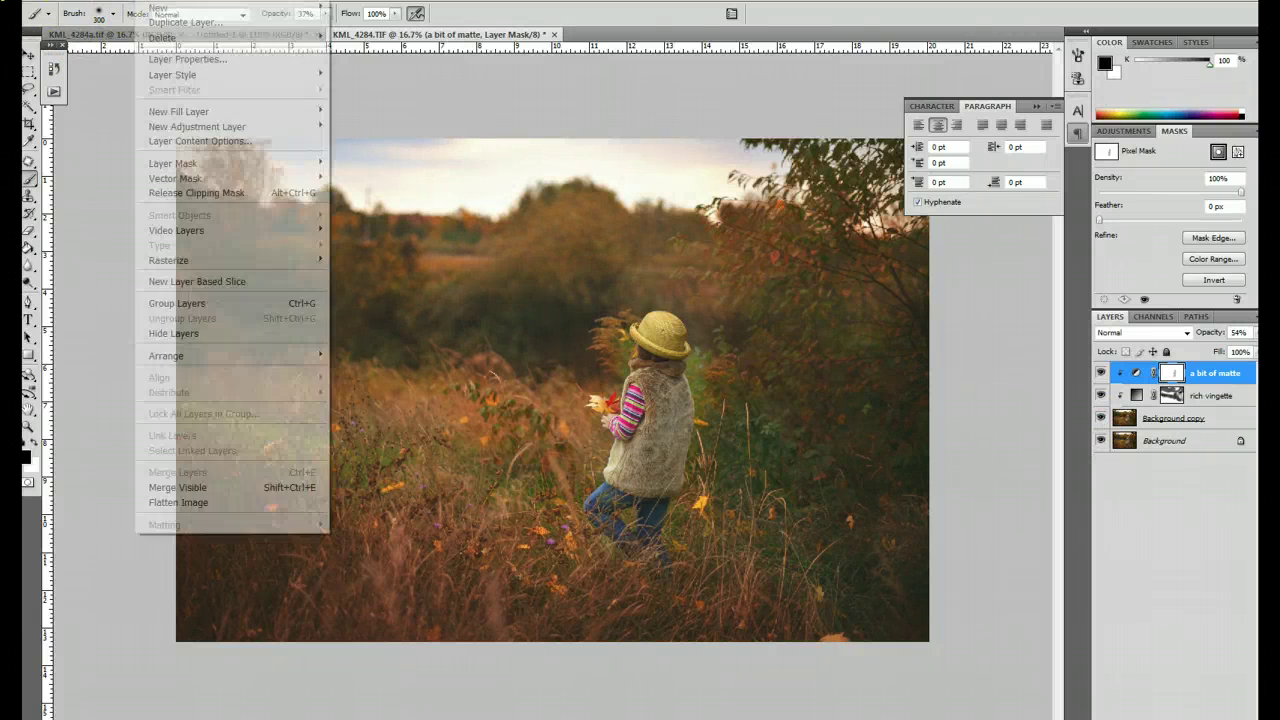
pyautogui.click(176, 503)
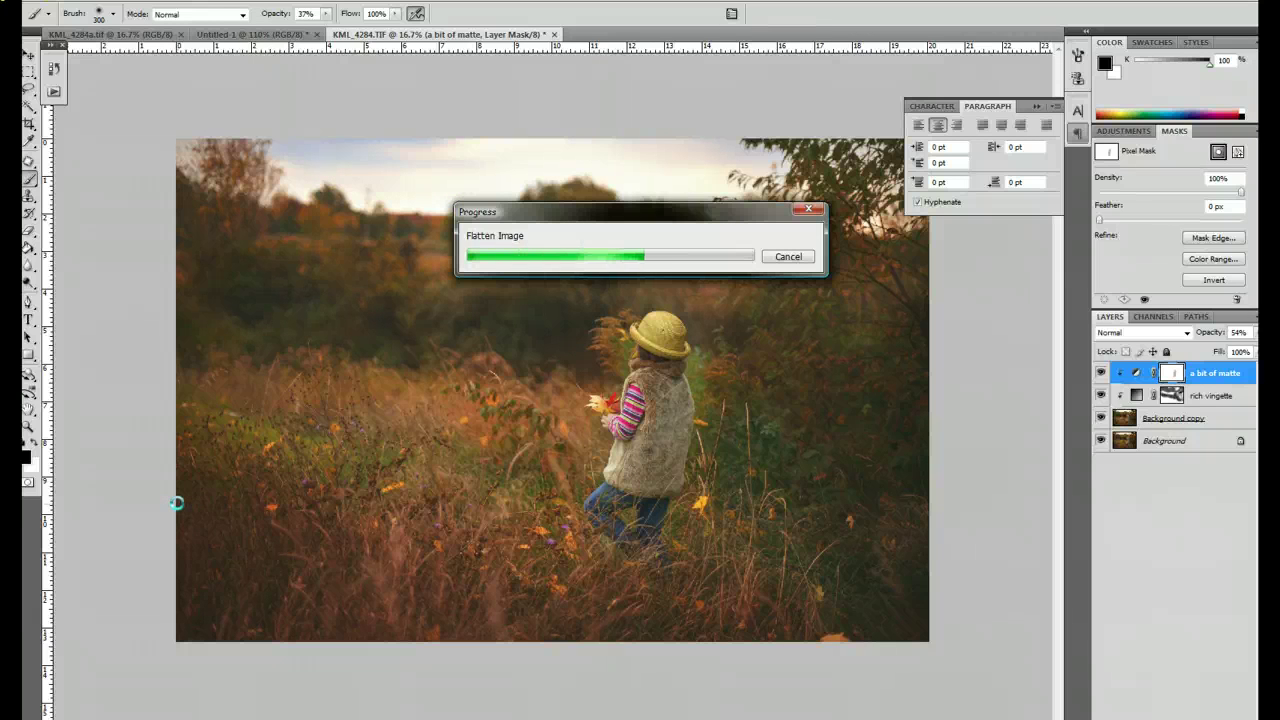
# Compare the finished KML_4284.TIF with the original KML_4284a.tif by switching between the two documents
pyautogui.click(132, 35)
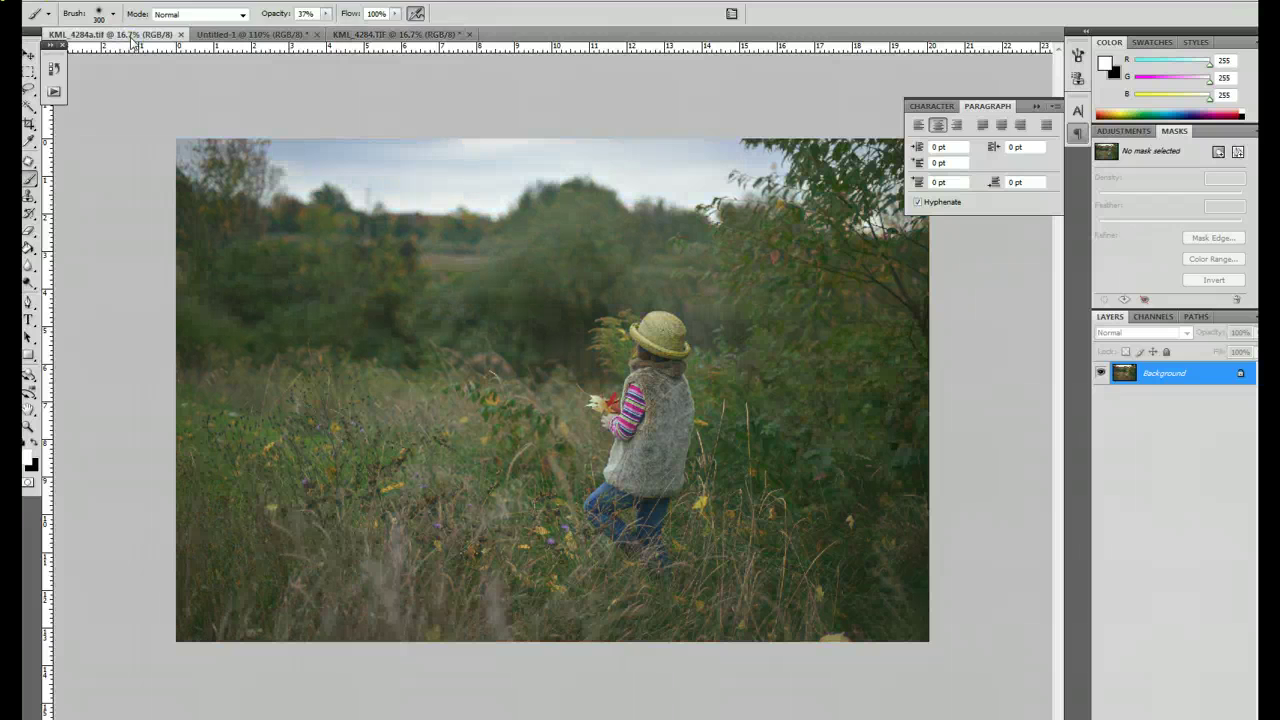
pyautogui.click(400, 34)
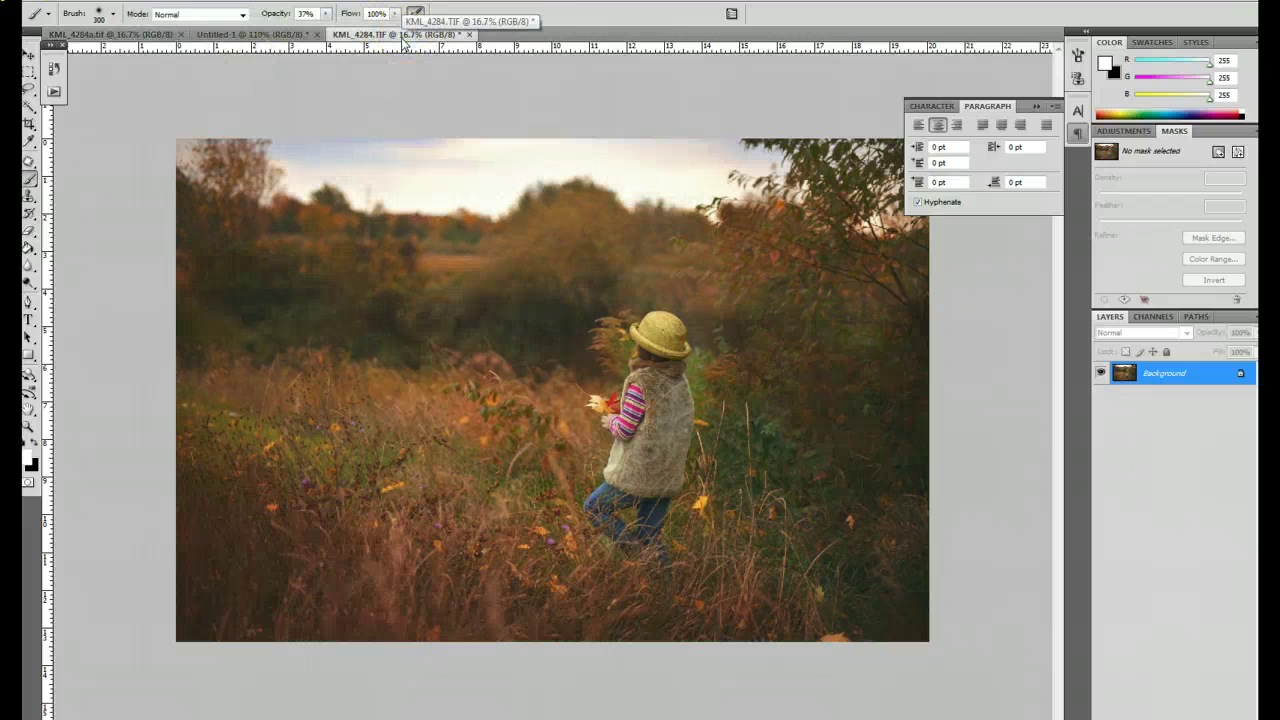
pyautogui.click(113, 35)
pyautogui.click(372, 35)
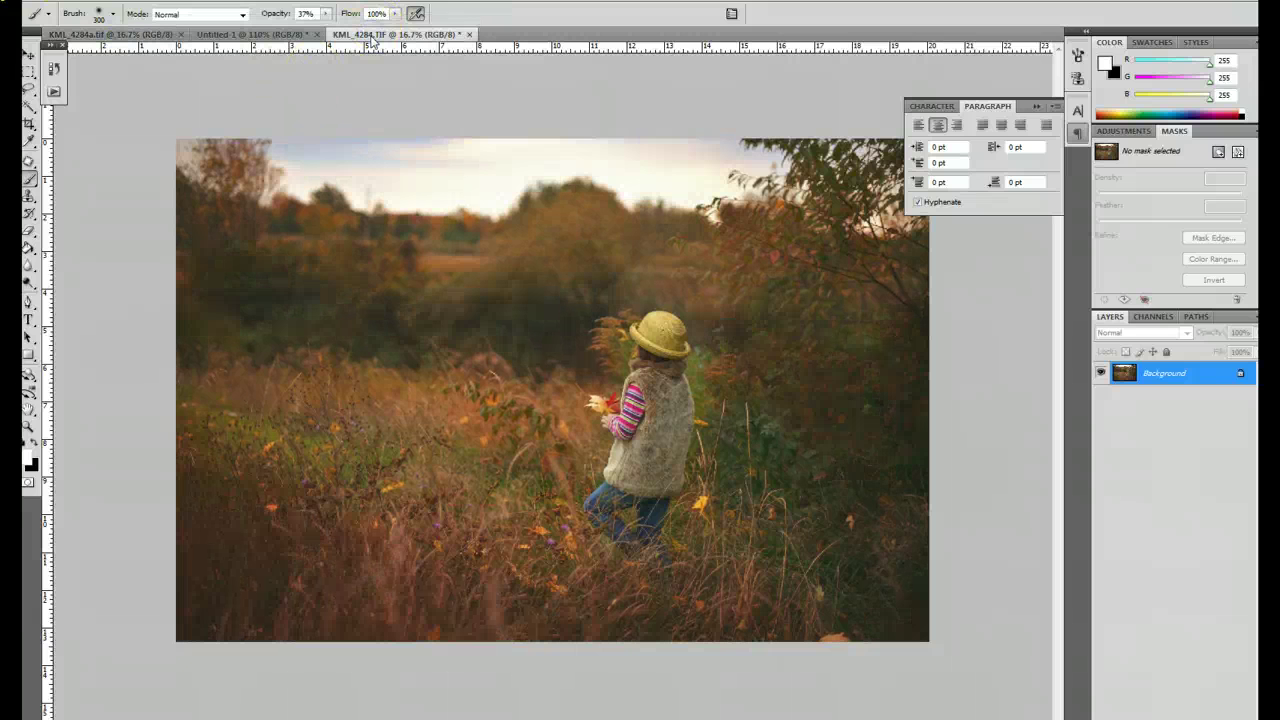